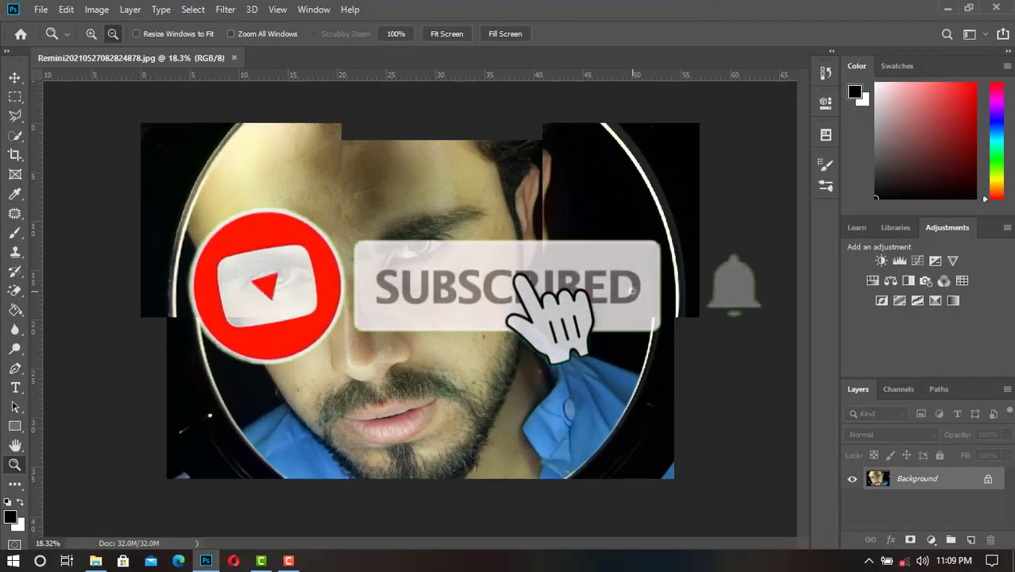
- Fit the whole portrait on screen using the Zoom tool's Fit on Screen option
{"action": "left_click", "coordinate": [631, 291]}
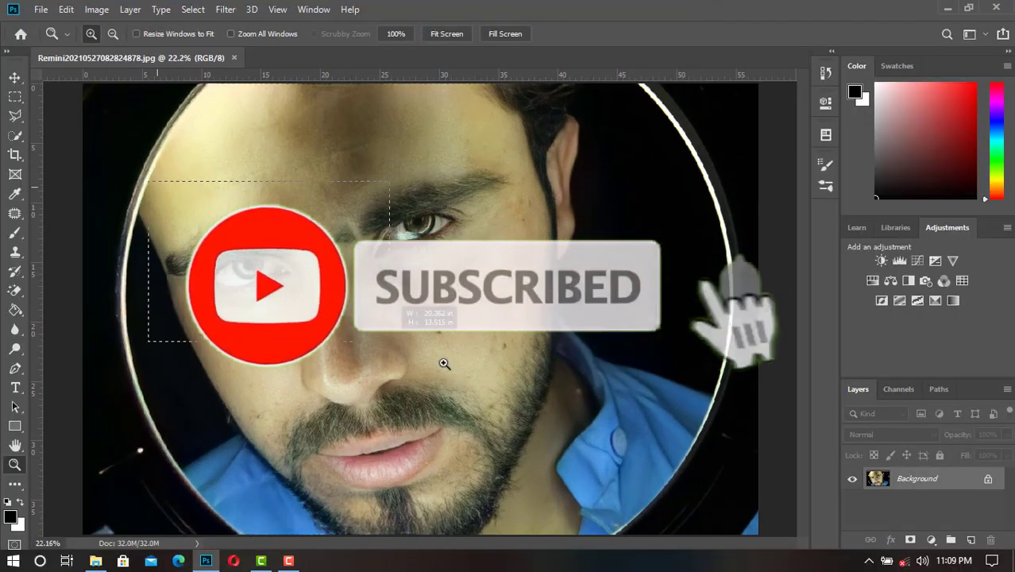
{"action": "right_click", "coordinate": [577, 320]}
{"action": "left_click", "coordinate": [603, 329]}
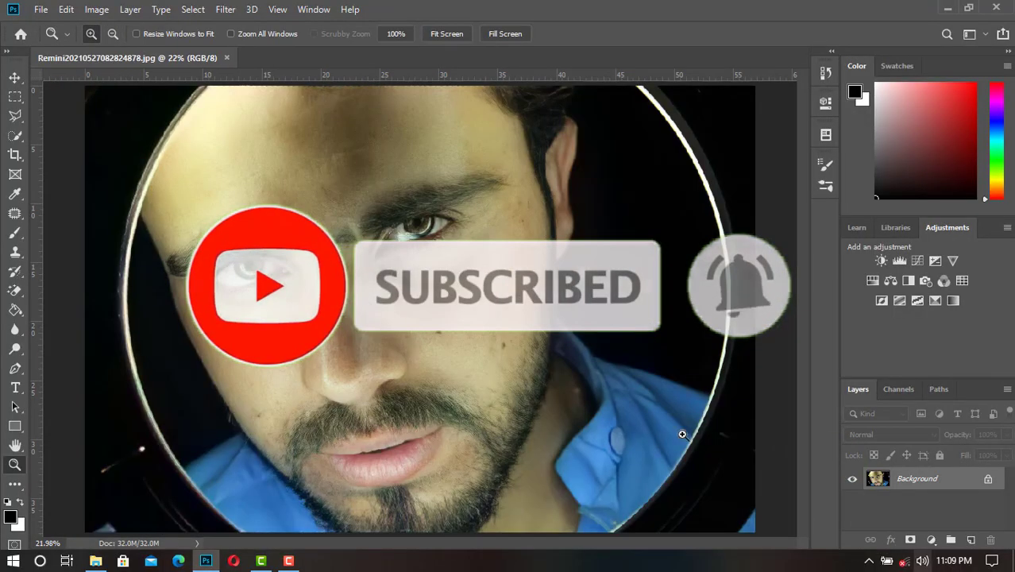
- Switch from the brush group to the Mixer Brush Tool
{"action": "left_click", "coordinate": [15, 231]}
{"action": "right_click", "coordinate": [16, 232]}
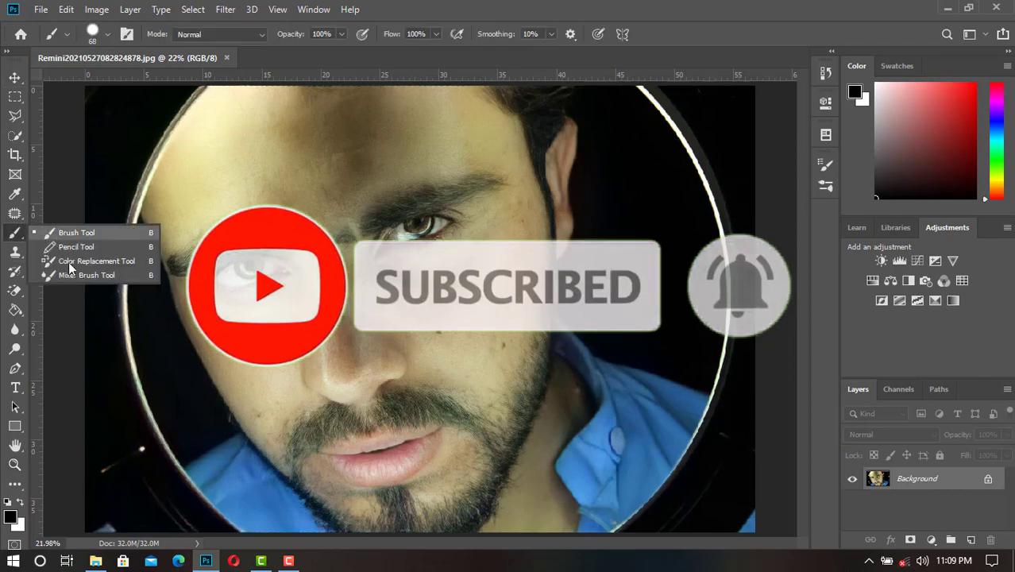
{"action": "left_click", "coordinate": [80, 278]}
{"action": "left_click", "coordinate": [38, 562]}
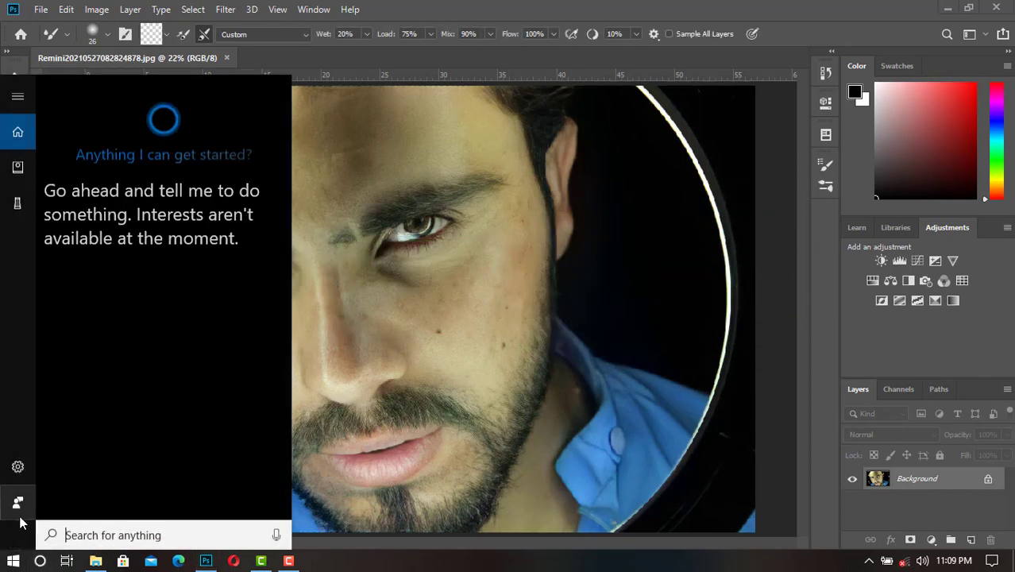
{"action": "type", "text": "magn"}
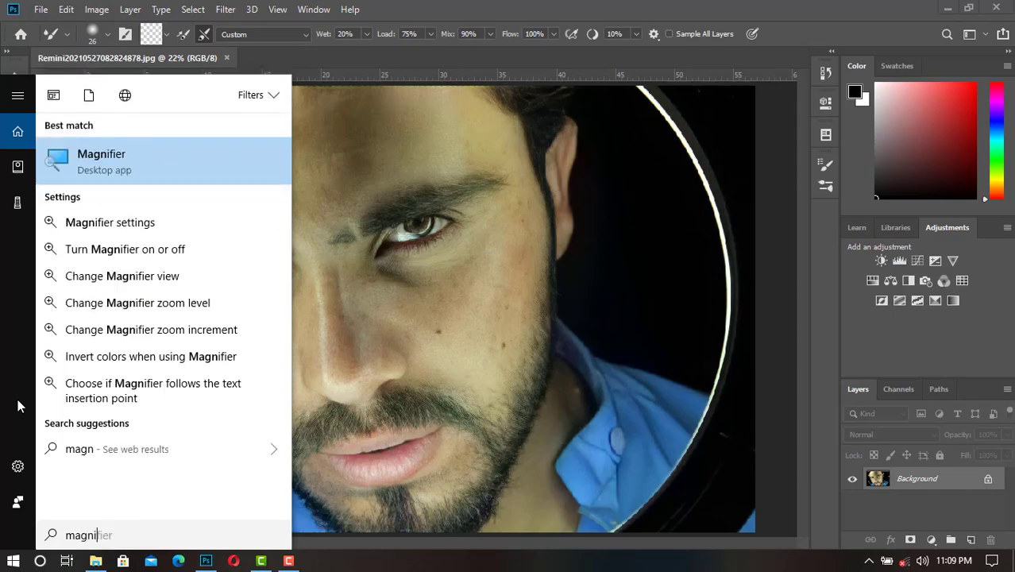
{"action": "key", "text": "Return"}
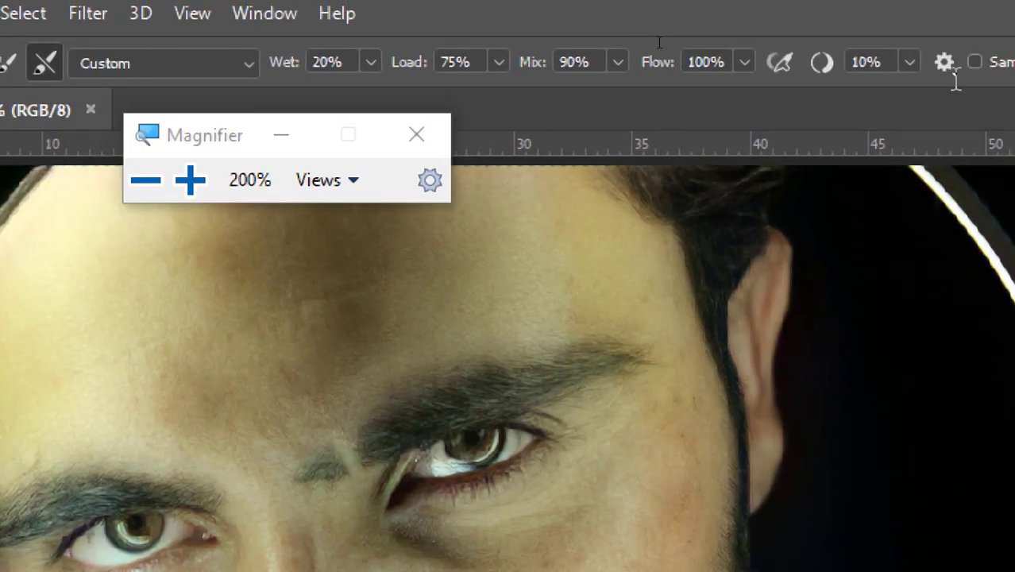
{"action": "left_click", "coordinate": [416, 135]}
- Duplicate the Background layer into a Background copy
{"action": "scroll", "coordinate": [379, 298], "scroll_direction": "up", "scroll_amount": 3}
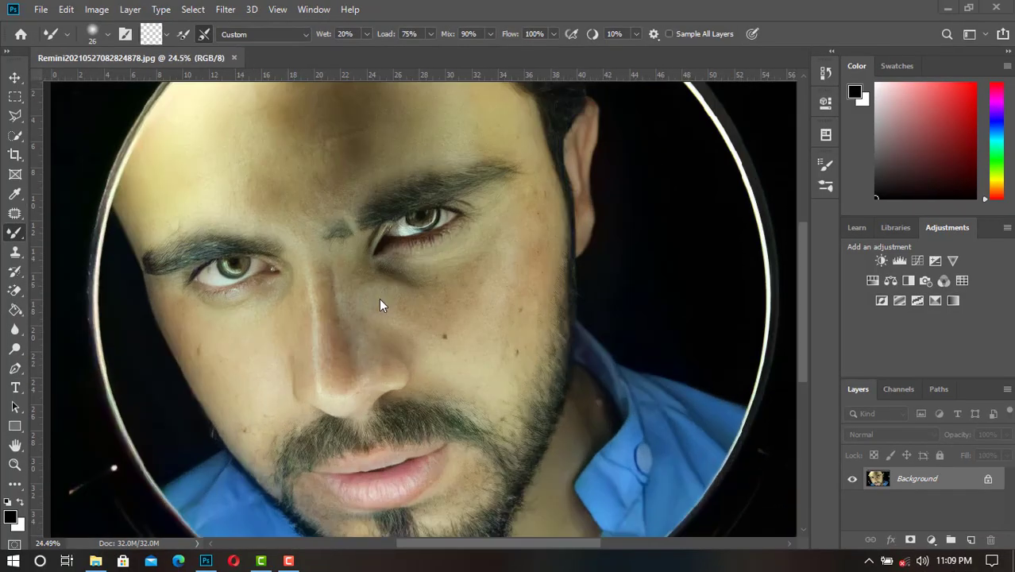
{"action": "scroll", "coordinate": [381, 301], "scroll_direction": "up", "scroll_amount": 2}
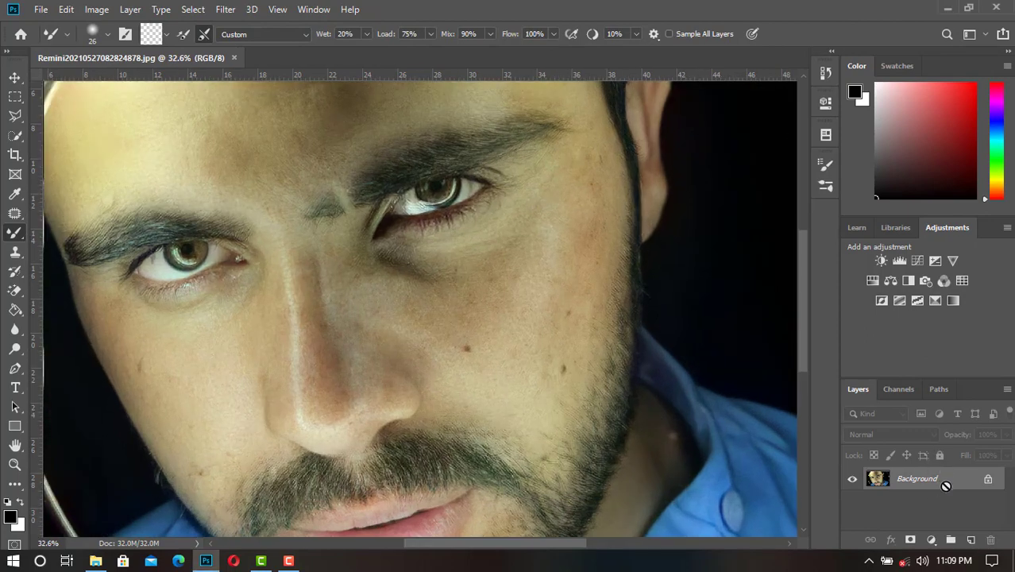
{"action": "left_click_drag", "start_coordinate": [945, 486], "coordinate": [970, 539]}
- In Camera Raw Filter, apply Auto and set Highlights -13, Shadows +22, Dehaze +11, Vibrance +8
{"action": "left_click", "coordinate": [225, 10]}
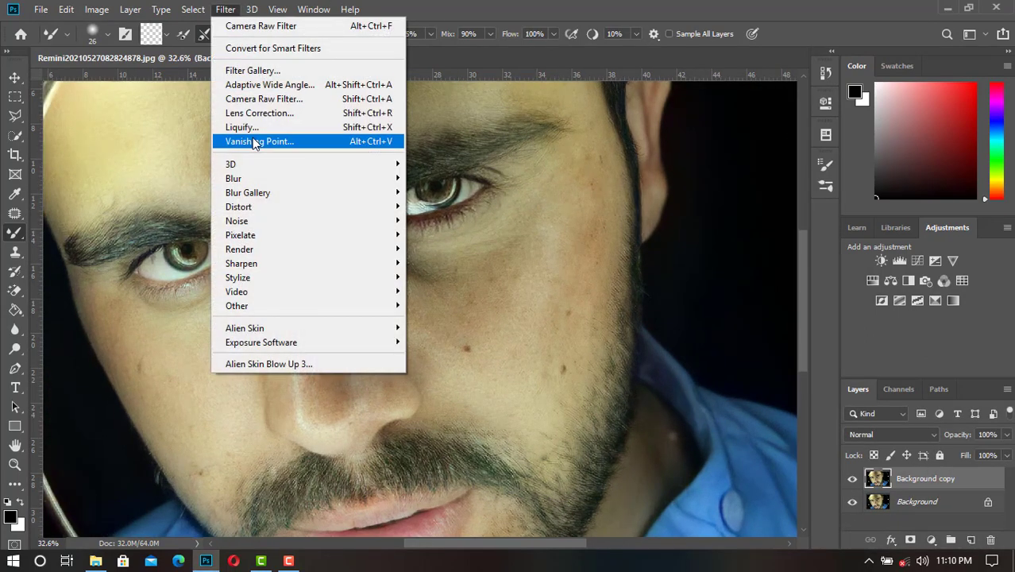
{"action": "left_click", "coordinate": [266, 99]}
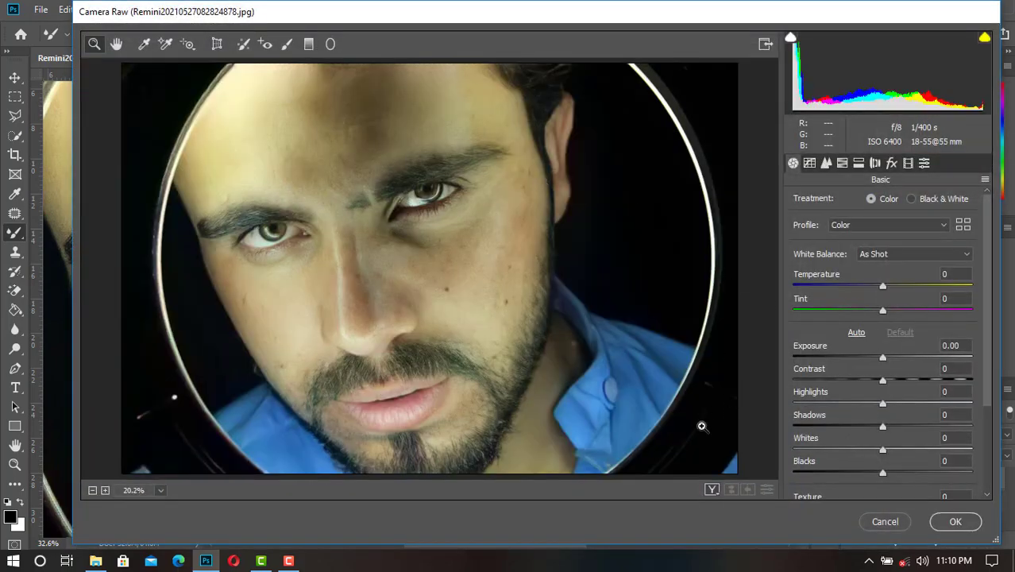
{"action": "left_click", "coordinate": [857, 333]}
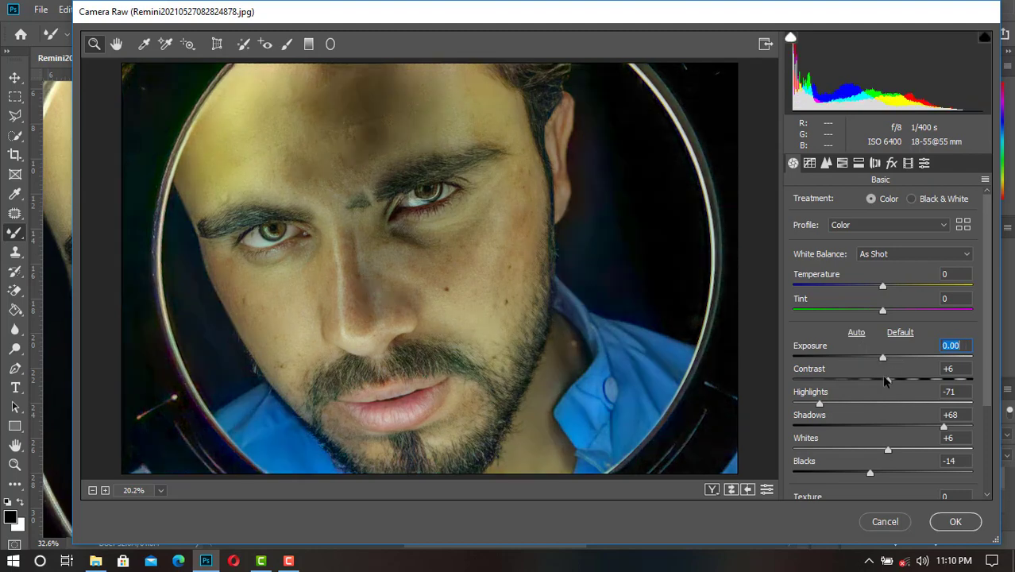
{"action": "left_click_drag", "start_coordinate": [827, 403], "coordinate": [792, 404]}
{"action": "left_click", "coordinate": [918, 427]}
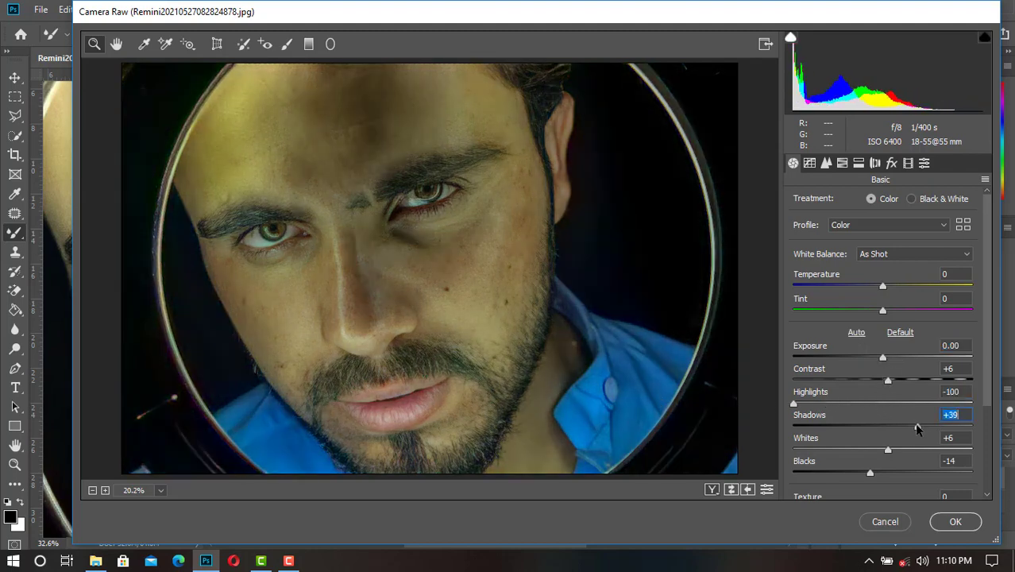
{"action": "left_click", "coordinate": [864, 403]}
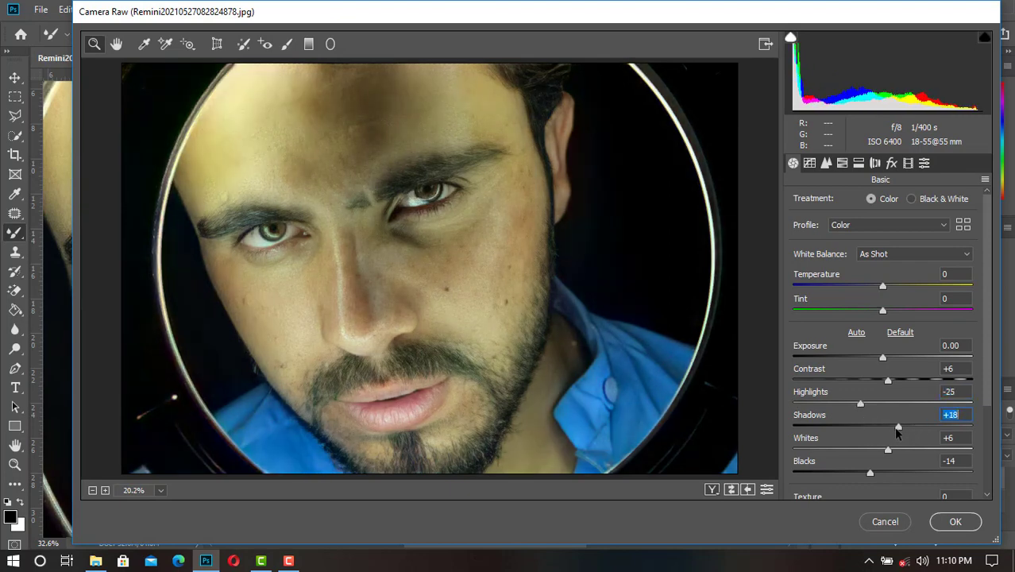
{"action": "left_click_drag", "start_coordinate": [890, 403], "coordinate": [871, 403]}
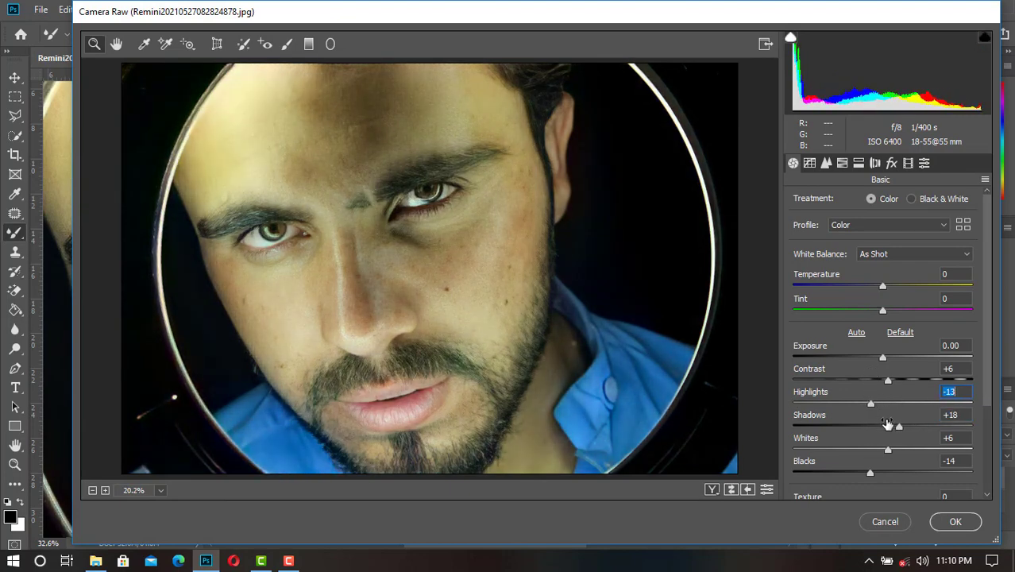
{"action": "double_click", "coordinate": [888, 473]}
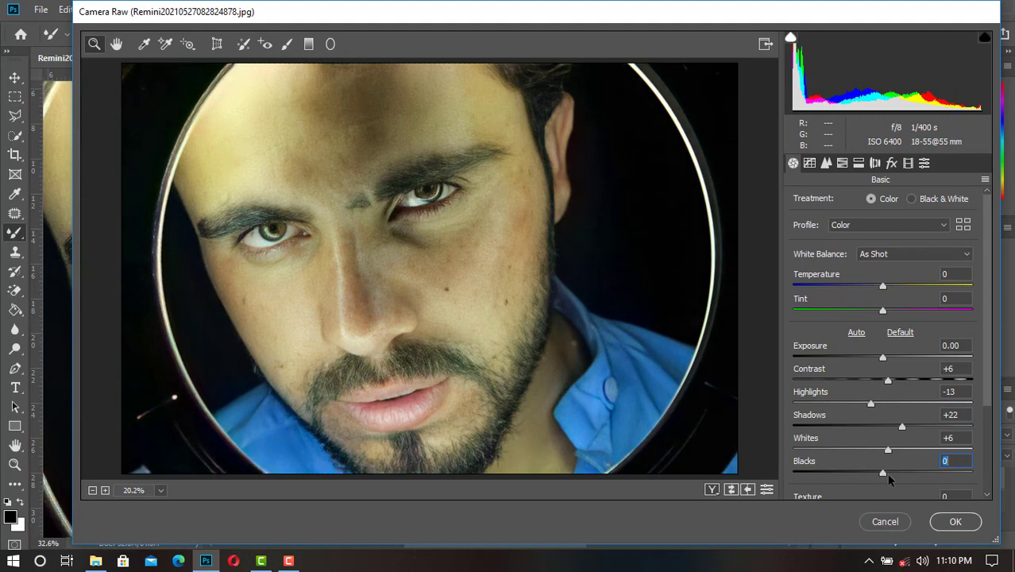
{"action": "scroll", "coordinate": [886, 472], "scroll_direction": "down", "scroll_amount": 3}
{"action": "left_click_drag", "start_coordinate": [883, 429], "coordinate": [892, 429]}
{"action": "left_click_drag", "start_coordinate": [294, 109], "coordinate": [630, 351]}
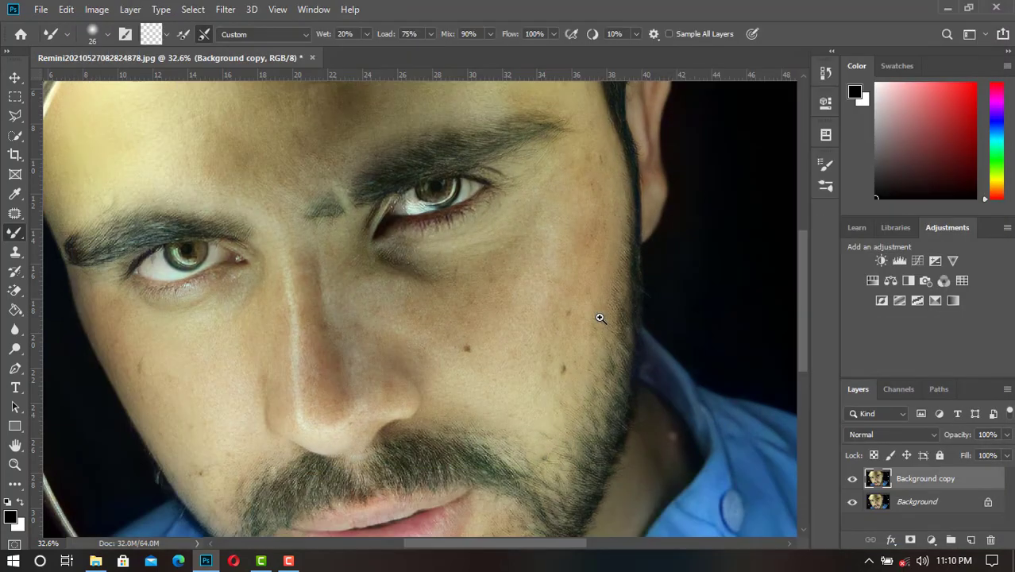
- Fit the image on screen and work with the Background copy layer's options
{"action": "key", "text": "v"}
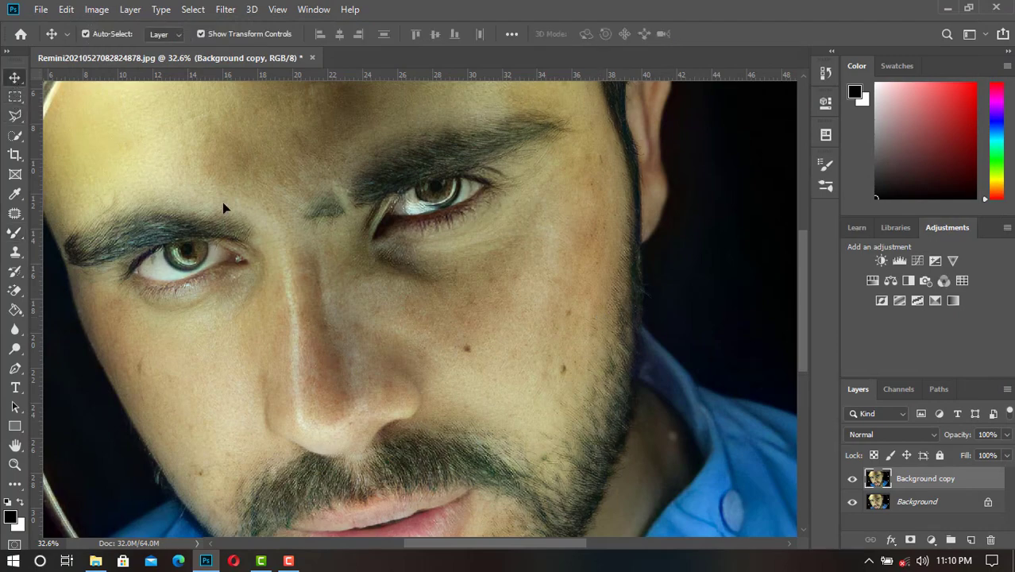
{"action": "key", "text": "ctrl+0"}
{"action": "right_click", "coordinate": [899, 477]}
{"action": "left_click", "coordinate": [794, 440]}
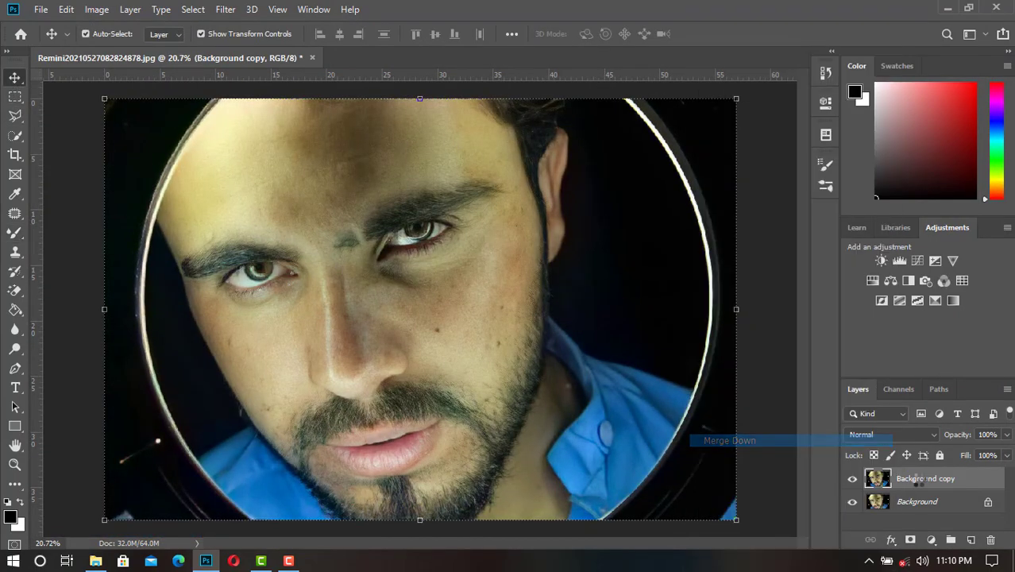
- Blend the skin and highlight along the nose bridge with the Mixer Brush, enlarged to about 251 px
{"action": "key", "text": "b"}
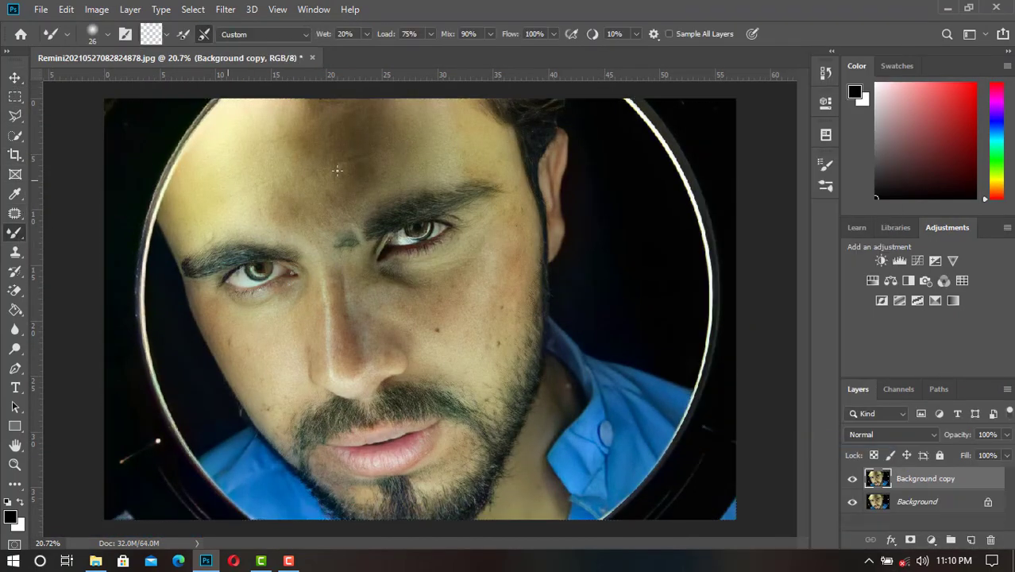
{"action": "scroll", "coordinate": [423, 350], "scroll_direction": "up", "scroll_amount": 3}
{"action": "scroll", "coordinate": [379, 288], "scroll_direction": "up", "scroll_amount": 2}
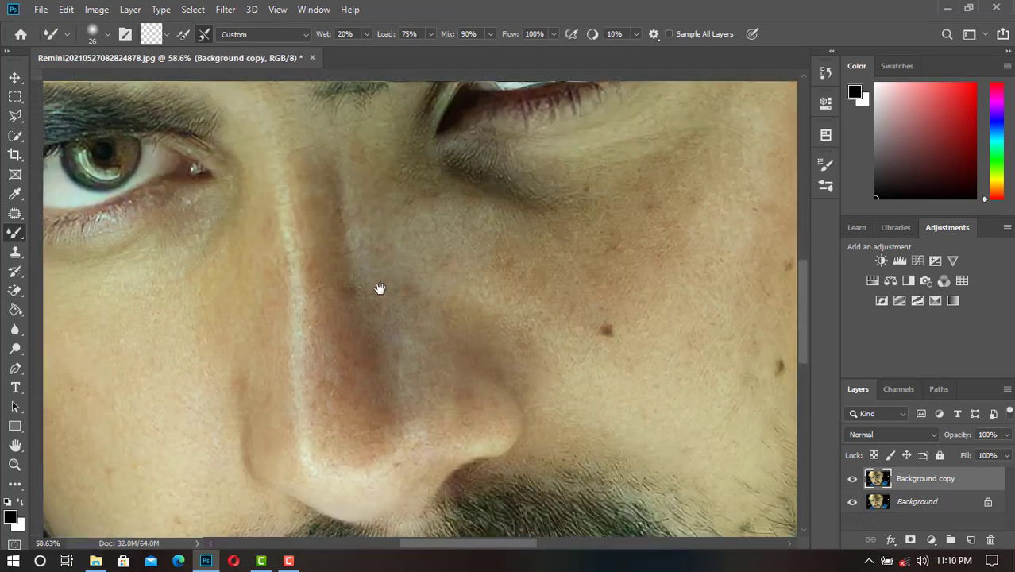
{"action": "left_click_drag", "start_coordinate": [305, 196], "coordinate": [331, 299]}
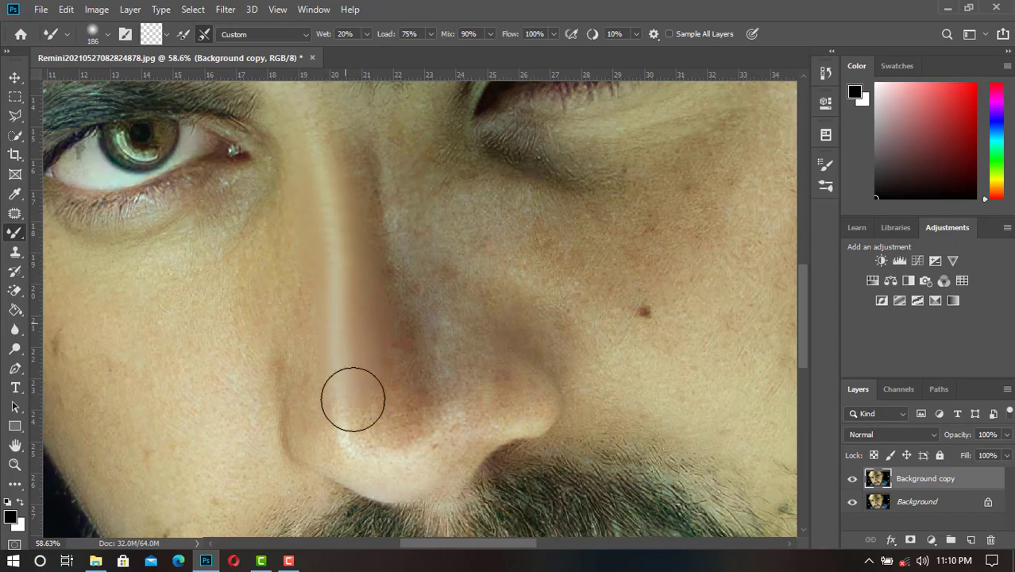
{"action": "left_click_drag", "start_coordinate": [353, 236], "coordinate": [344, 384]}
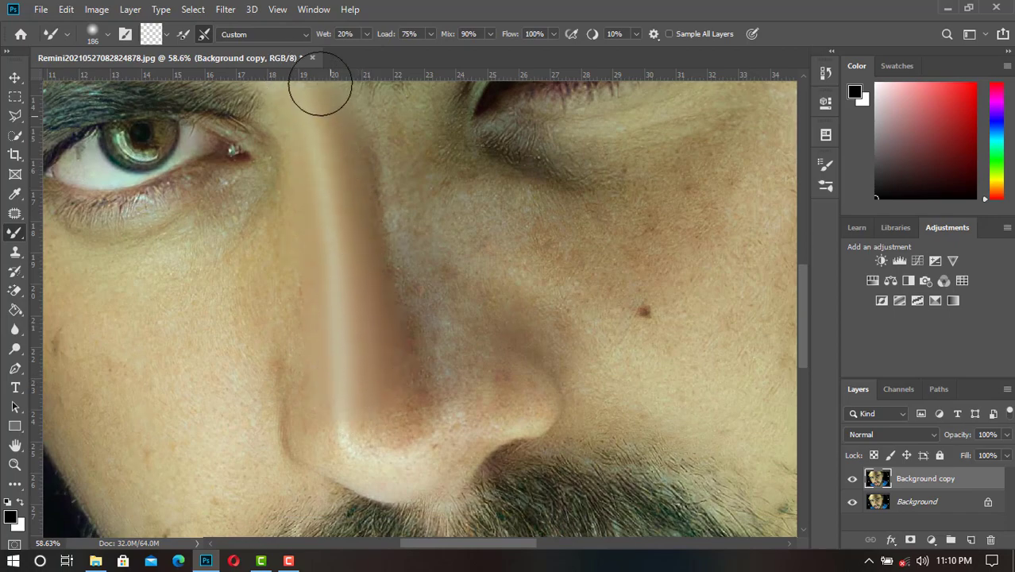
{"action": "left_click_drag", "start_coordinate": [389, 421], "coordinate": [344, 473]}
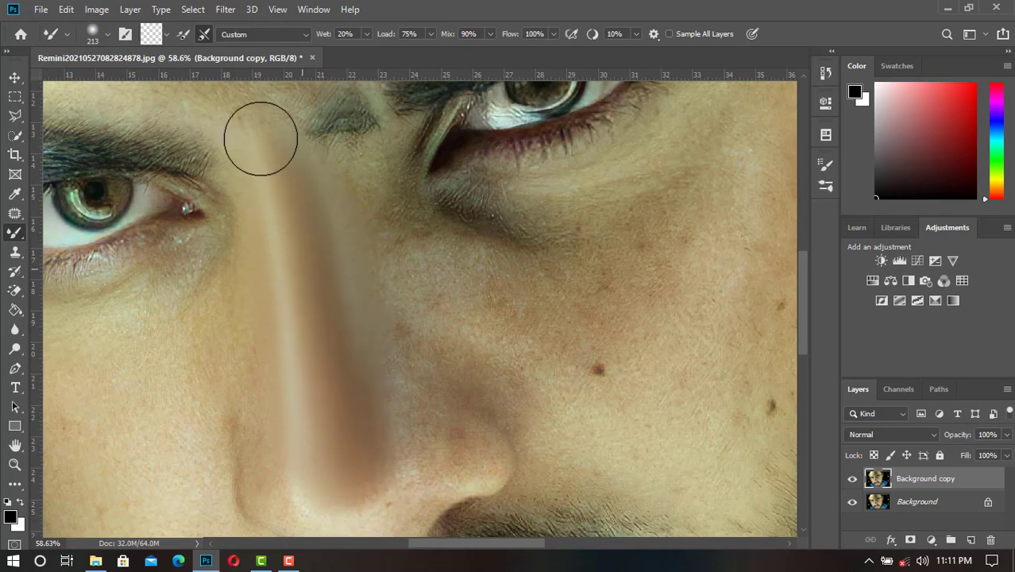
{"action": "left_click_drag", "start_coordinate": [261, 138], "coordinate": [297, 362]}
- Smooth the left cheek skin beside the nostril, resizing the brush between about 186 and 292 px
{"action": "left_click_drag", "start_coordinate": [329, 317], "coordinate": [424, 332]}
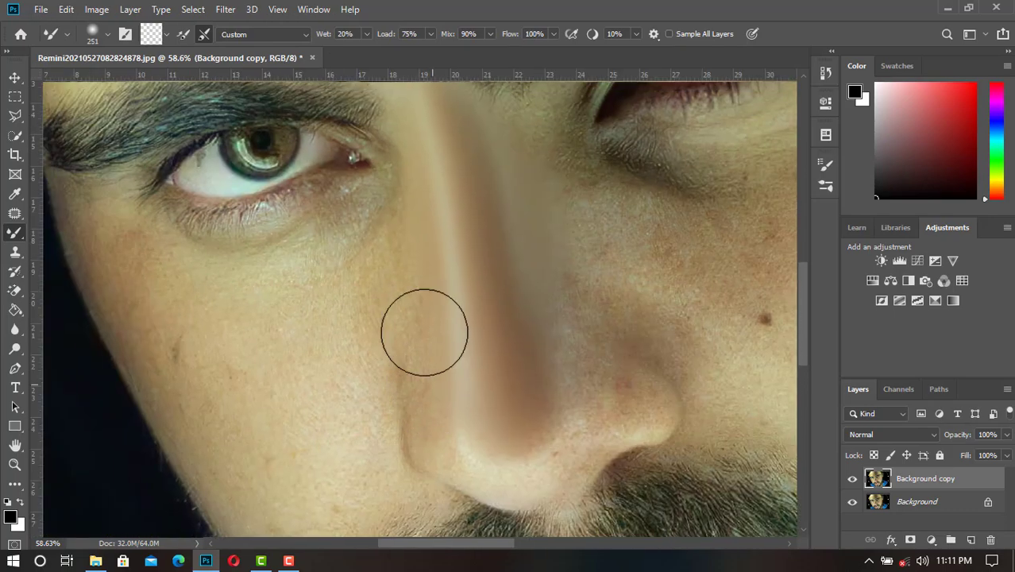
{"action": "left_click_drag", "start_coordinate": [198, 370], "coordinate": [242, 345]}
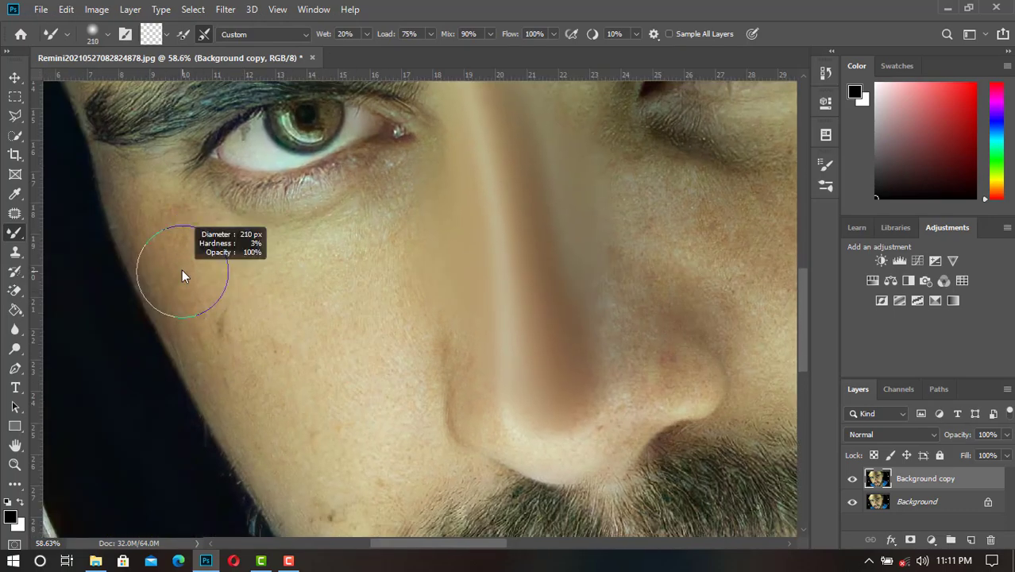
{"action": "left_click_drag", "start_coordinate": [181, 276], "coordinate": [173, 262]}
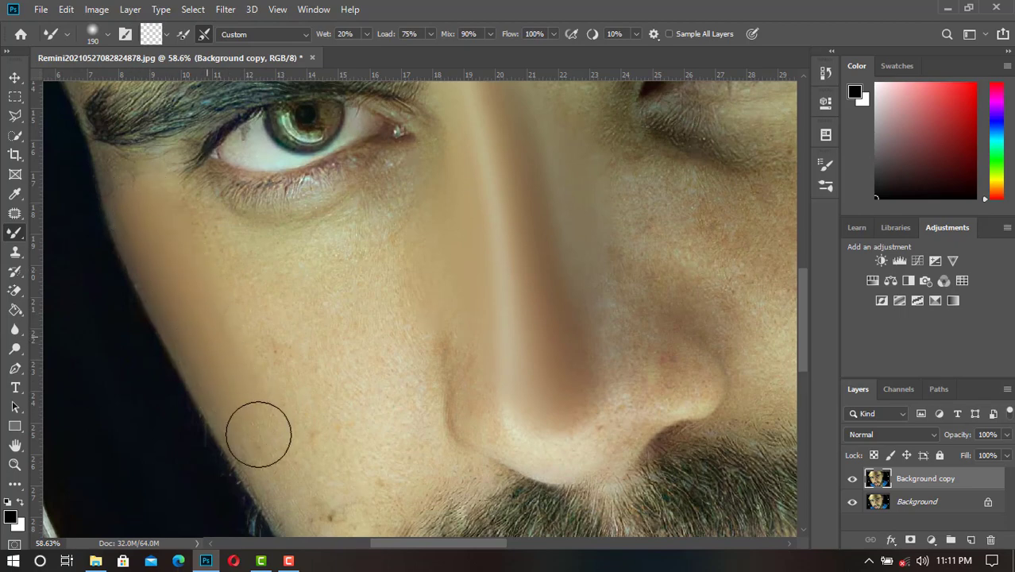
{"action": "left_click_drag", "start_coordinate": [258, 434], "coordinate": [205, 295]}
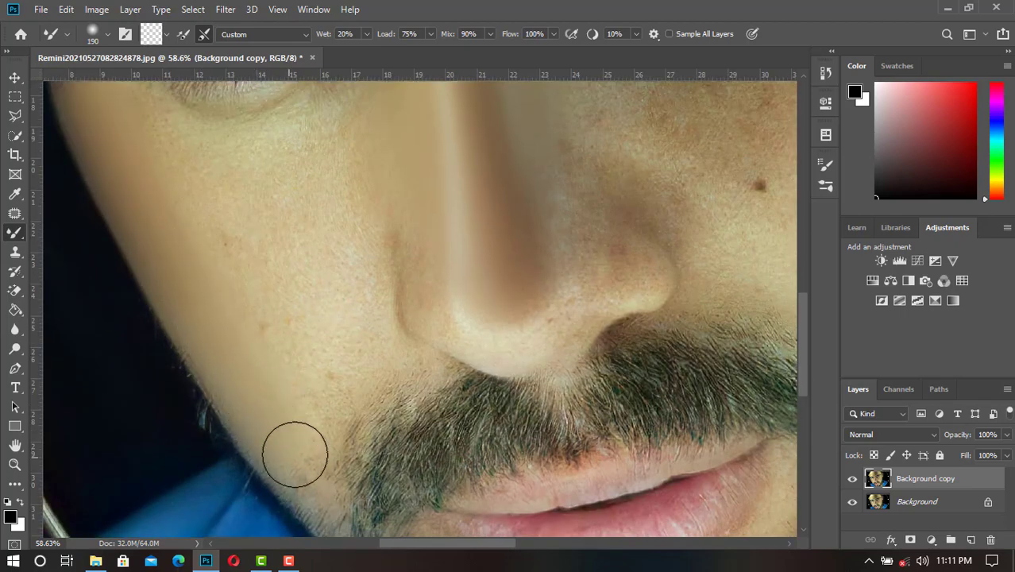
{"action": "left_click_drag", "start_coordinate": [335, 347], "coordinate": [242, 270]}
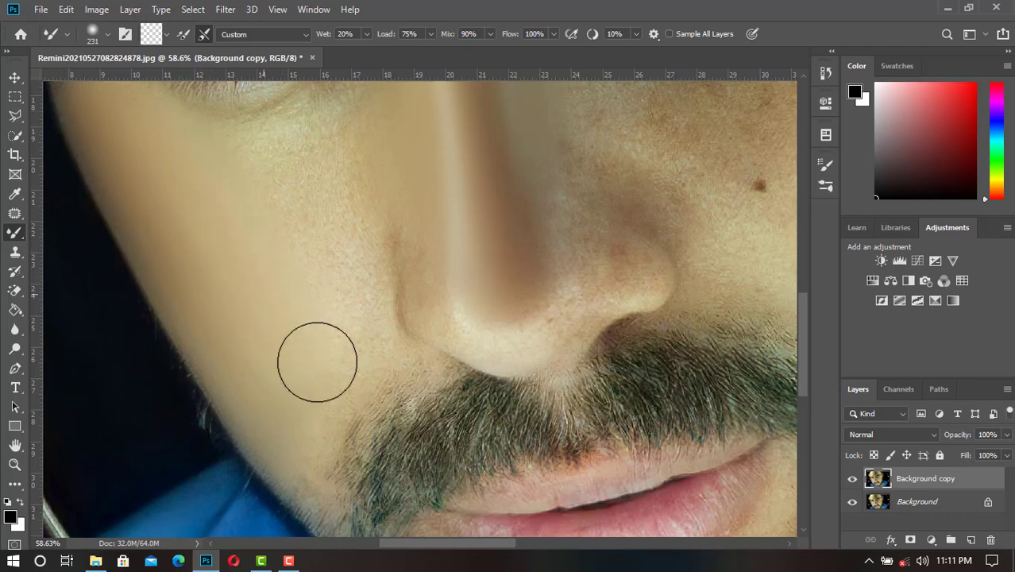
{"action": "scroll", "coordinate": [303, 314], "scroll_direction": "up", "scroll_amount": 3}
{"action": "left_click_drag", "start_coordinate": [304, 314], "coordinate": [308, 285]}
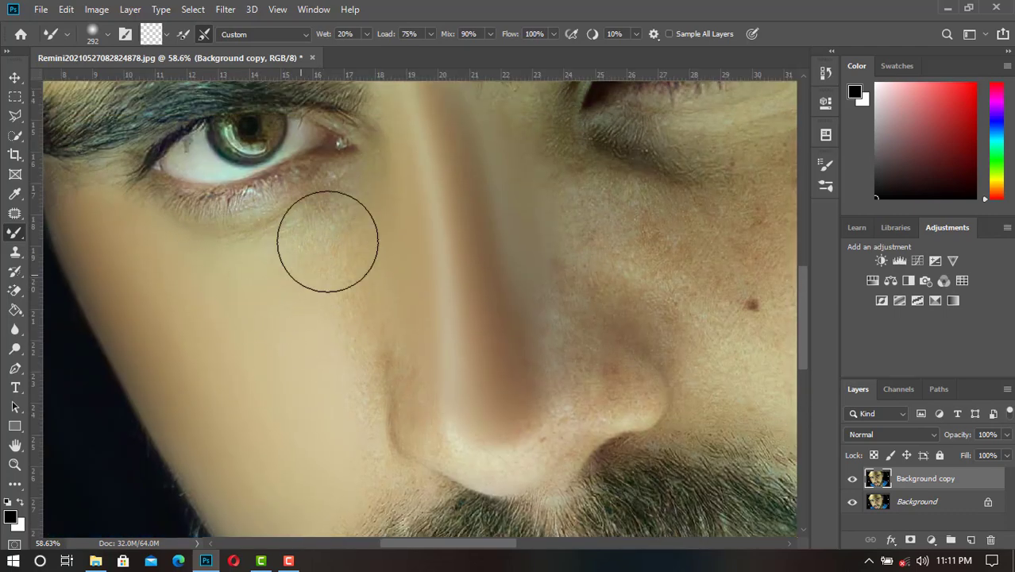
{"action": "left_click_drag", "start_coordinate": [327, 241], "coordinate": [296, 290]}
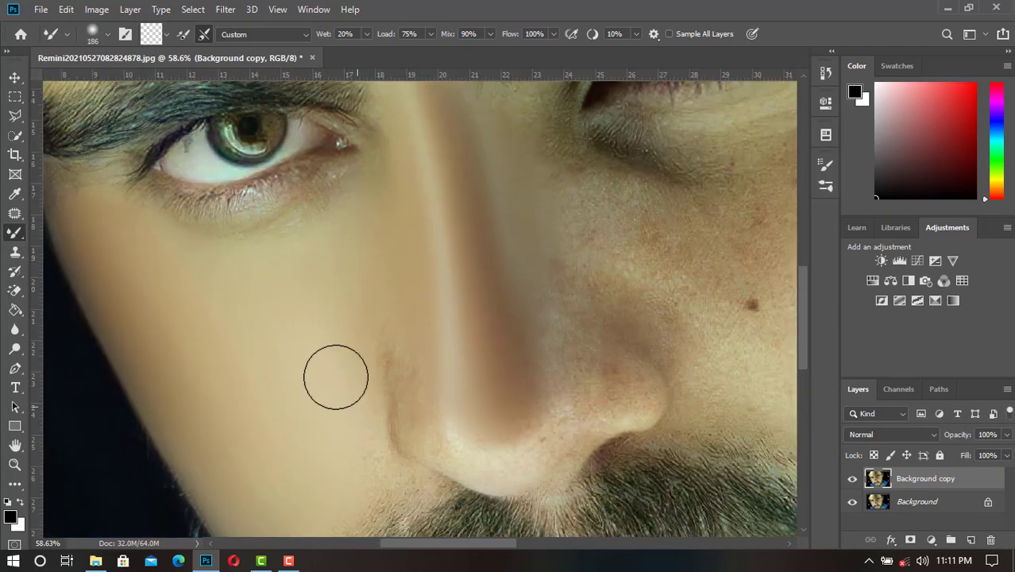
{"action": "scroll", "coordinate": [335, 376], "scroll_direction": "down", "scroll_amount": 4}
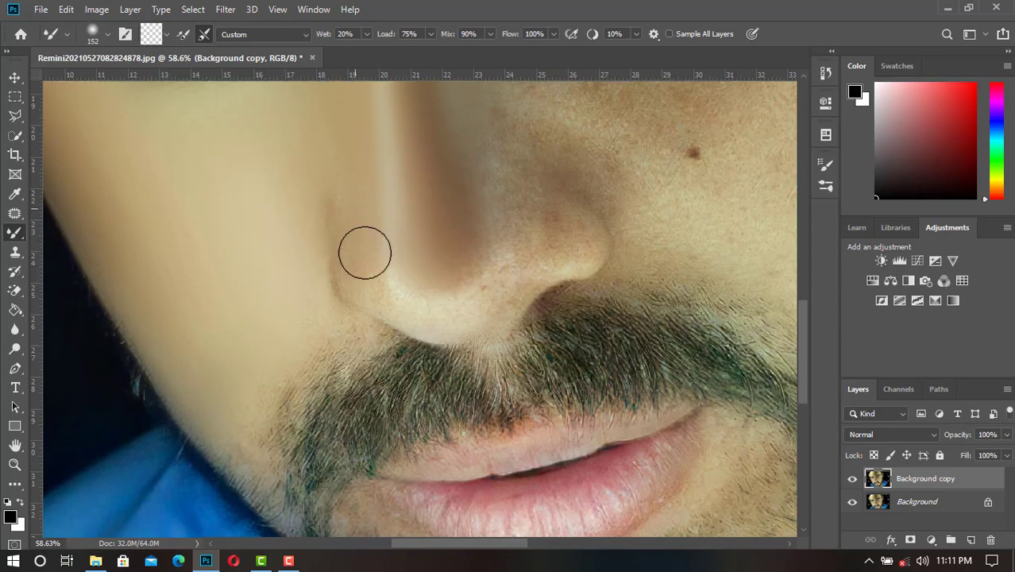
{"action": "mouse_move", "coordinate": [365, 253]}
{"action": "left_mouse_down"}
{"action": "mouse_move", "coordinate": [390, 294]}
{"action": "mouse_move", "coordinate": [339, 231]}
{"action": "mouse_move", "coordinate": [218, 221]}
{"action": "left_mouse_up"}
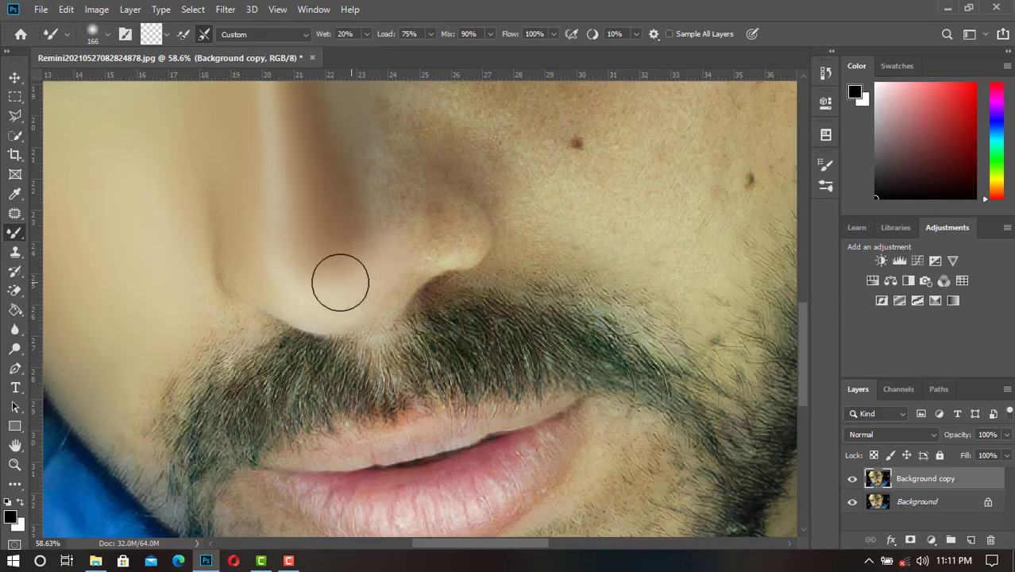
{"action": "scroll", "coordinate": [346, 316], "scroll_direction": "up", "scroll_amount": 1}
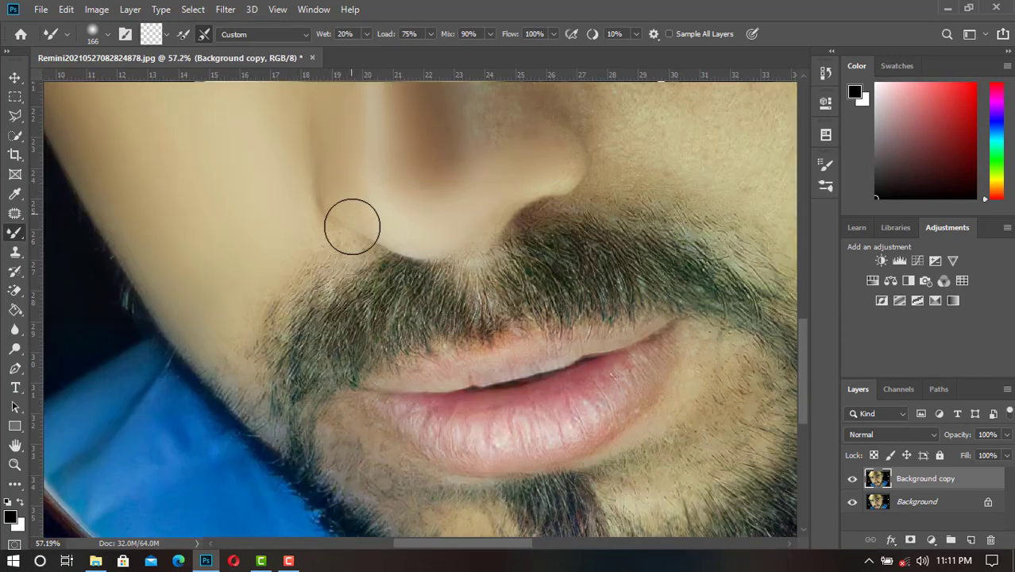
{"action": "key", "text": "l"}
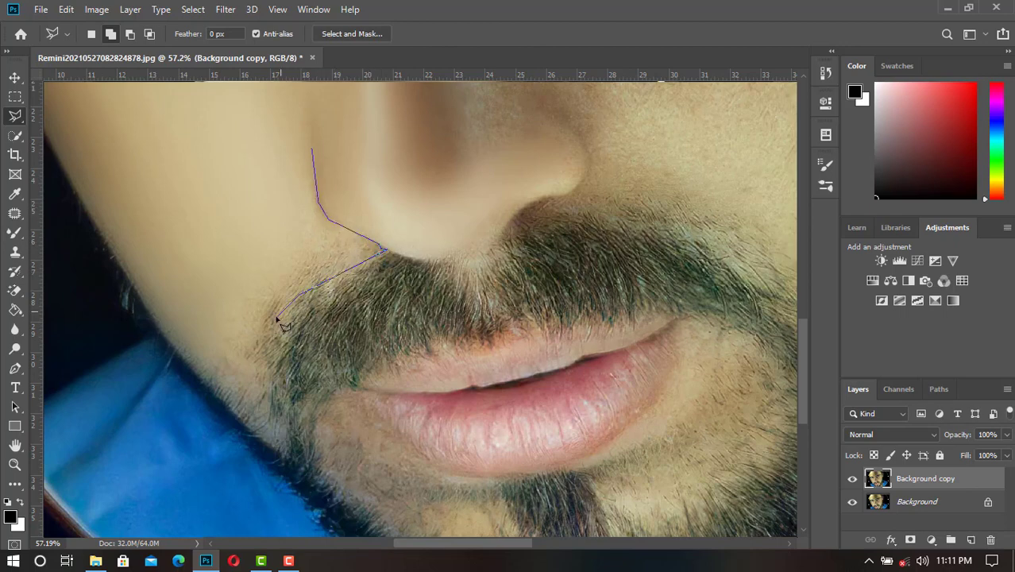
- Trace a closed polygonal lasso outline around the left cheek along the jaw edge
{"action": "left_click", "coordinate": [236, 415]}
{"action": "left_click", "coordinate": [131, 305]}
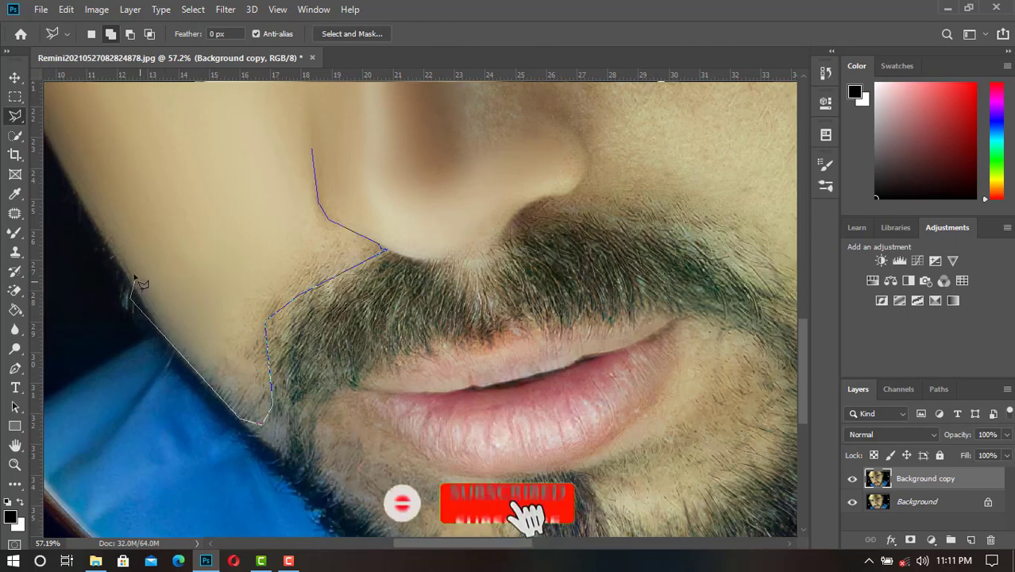
{"action": "left_click", "coordinate": [131, 274]}
{"action": "key", "text": "BackSpace"}
{"action": "key", "text": "BackSpace"}
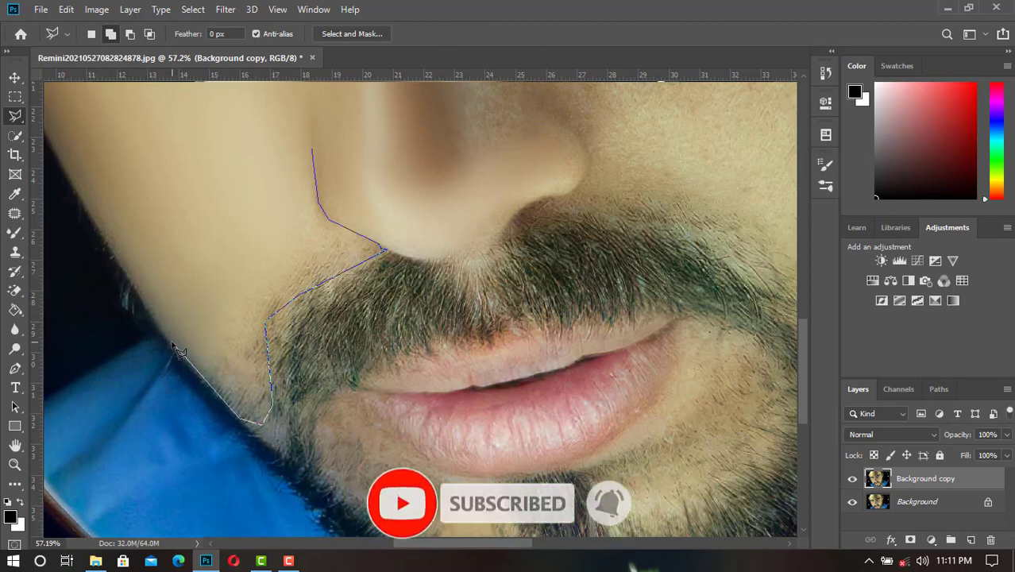
{"action": "left_click", "coordinate": [49, 103]}
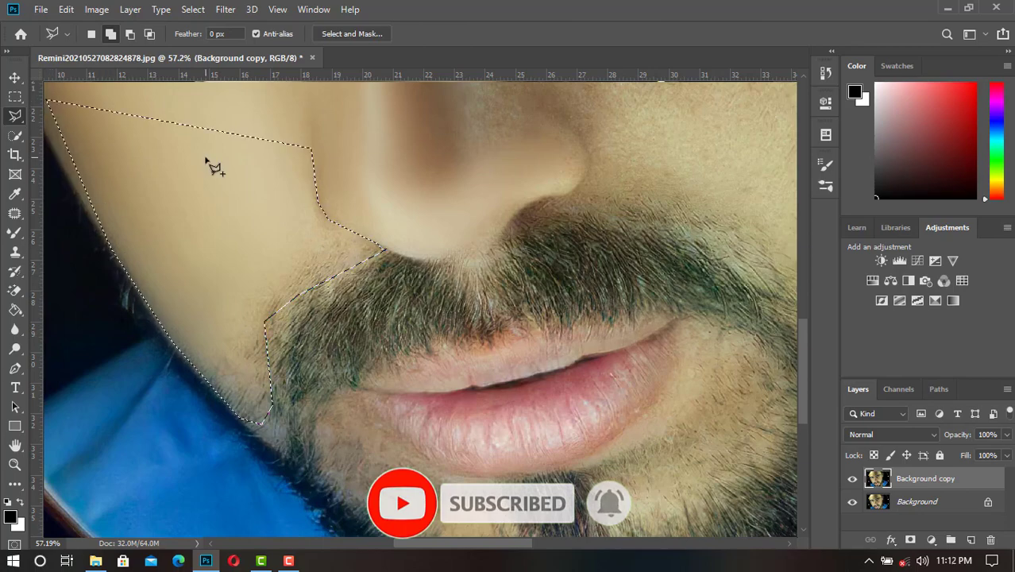
- Feather the selection by 4 px and blend the cheek skin inside it with the Mixer Brush
{"action": "right_click", "coordinate": [210, 163]}
{"action": "left_click", "coordinate": [227, 190]}
{"action": "left_click", "coordinate": [578, 174]}
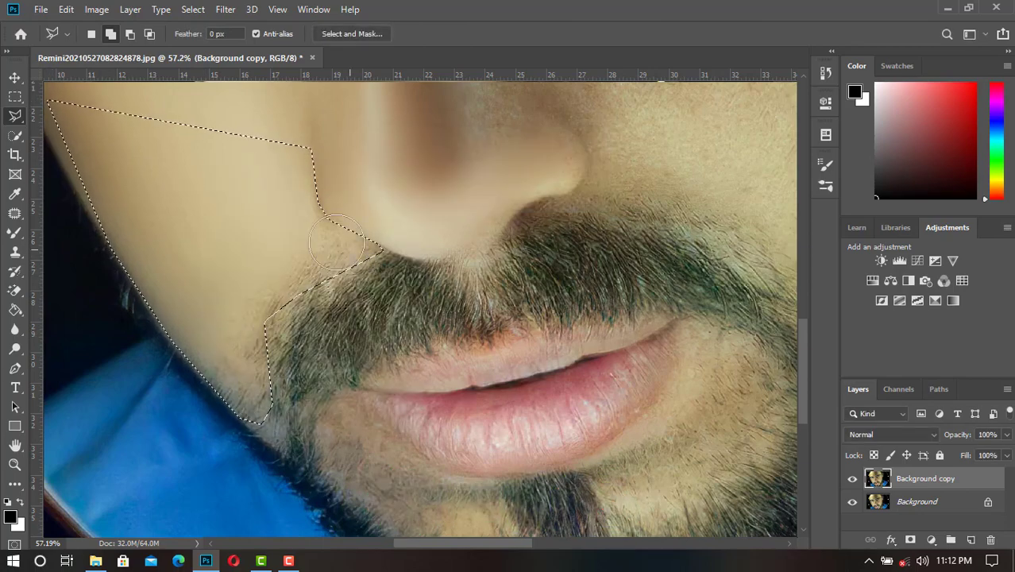
{"action": "key", "text": "b"}
{"action": "mouse_move", "coordinate": [321, 254]}
{"action": "left_mouse_down"}
{"action": "mouse_move", "coordinate": [265, 229]}
{"action": "mouse_move", "coordinate": [282, 325]}
{"action": "left_mouse_up"}
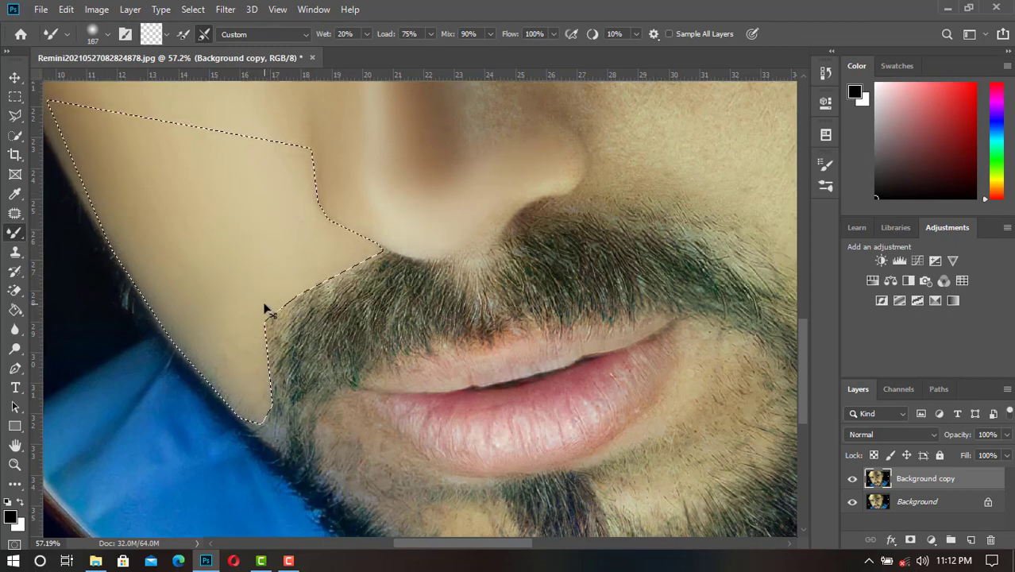
- Deselect the cheek and smooth the forehead skin, including its left edge
{"action": "key", "text": "ctrl+d"}
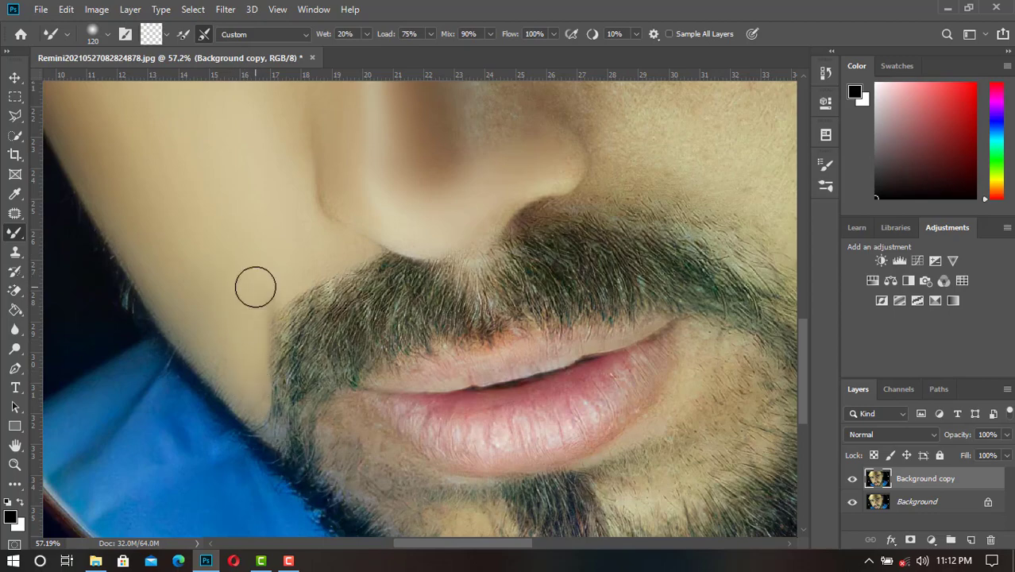
{"action": "scroll", "coordinate": [255, 287], "scroll_direction": "up", "scroll_amount": 2}
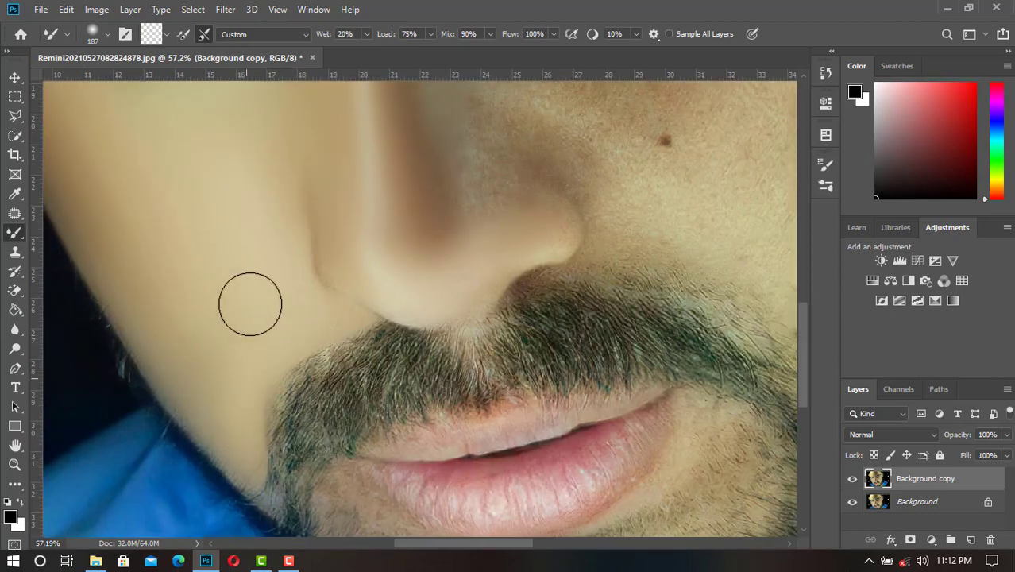
{"action": "left_click_drag", "start_coordinate": [235, 257], "coordinate": [271, 392]}
{"action": "scroll", "coordinate": [272, 392], "scroll_direction": "up", "scroll_amount": 3}
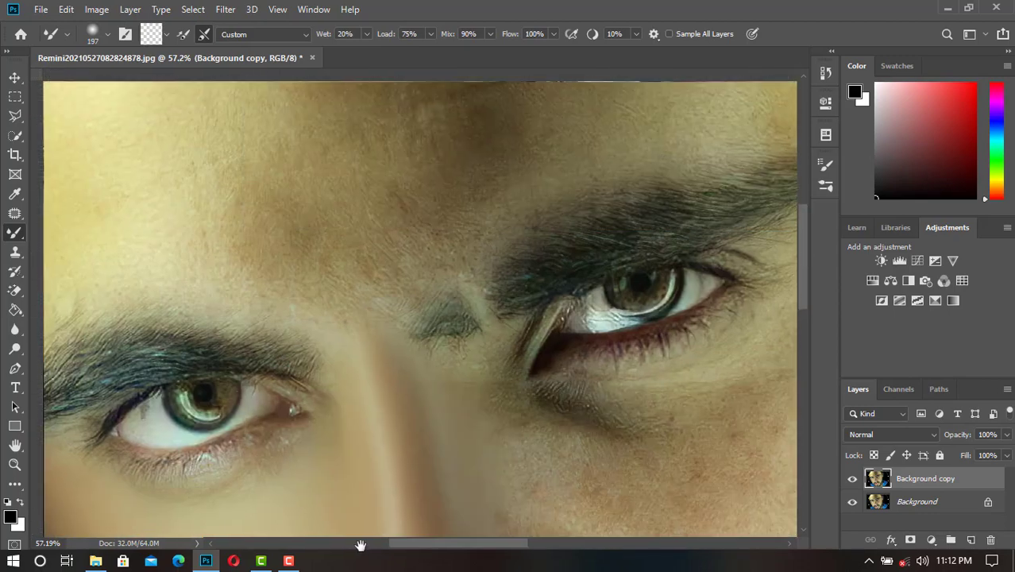
{"action": "scroll", "coordinate": [269, 261], "scroll_direction": "up", "scroll_amount": 3}
{"action": "mouse_move", "coordinate": [345, 187]}
{"action": "left_mouse_down"}
{"action": "mouse_move", "coordinate": [256, 267]}
{"action": "mouse_move", "coordinate": [272, 174]}
{"action": "mouse_move", "coordinate": [329, 170]}
{"action": "mouse_move", "coordinate": [186, 331]}
{"action": "left_mouse_up"}
{"action": "scroll", "coordinate": [166, 400], "scroll_direction": "down", "scroll_amount": 3}
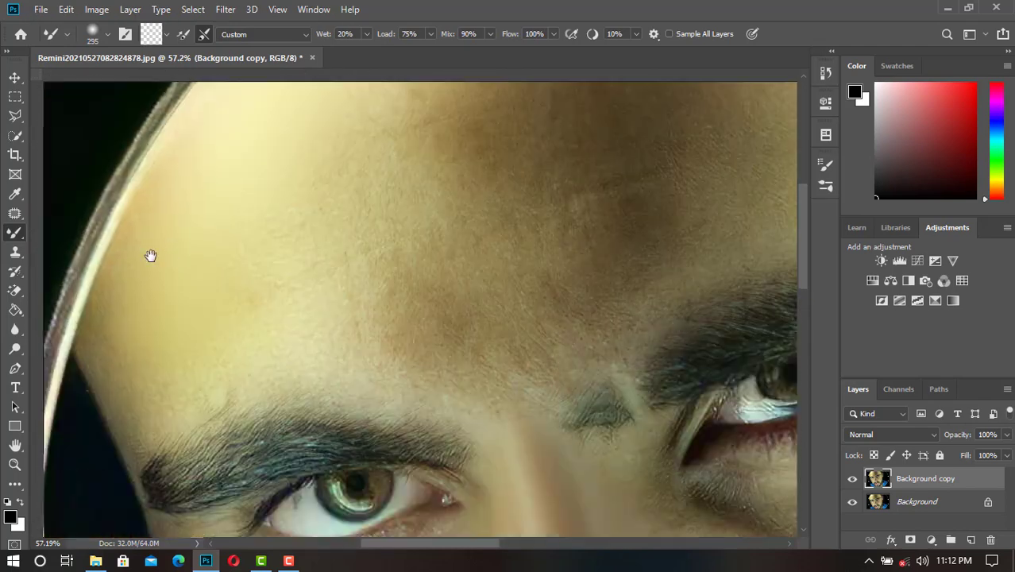
{"action": "left_click_drag", "start_coordinate": [172, 216], "coordinate": [135, 296]}
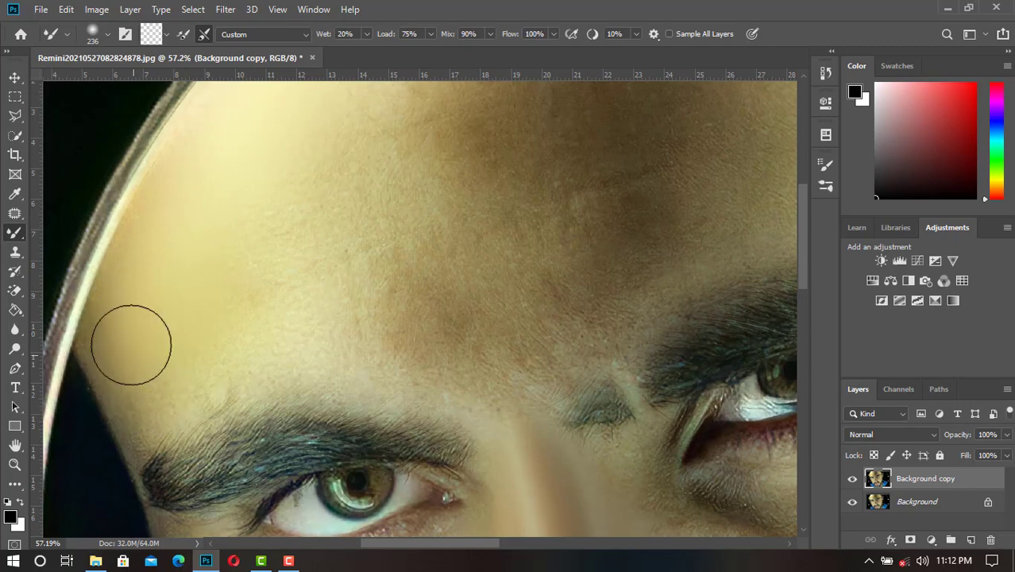
- Enlarge the brush and blend the middle forehead and dark brown patch lighter
{"action": "key", "text": "bracketright"}
{"action": "left_click_drag", "start_coordinate": [301, 355], "coordinate": [323, 355]}
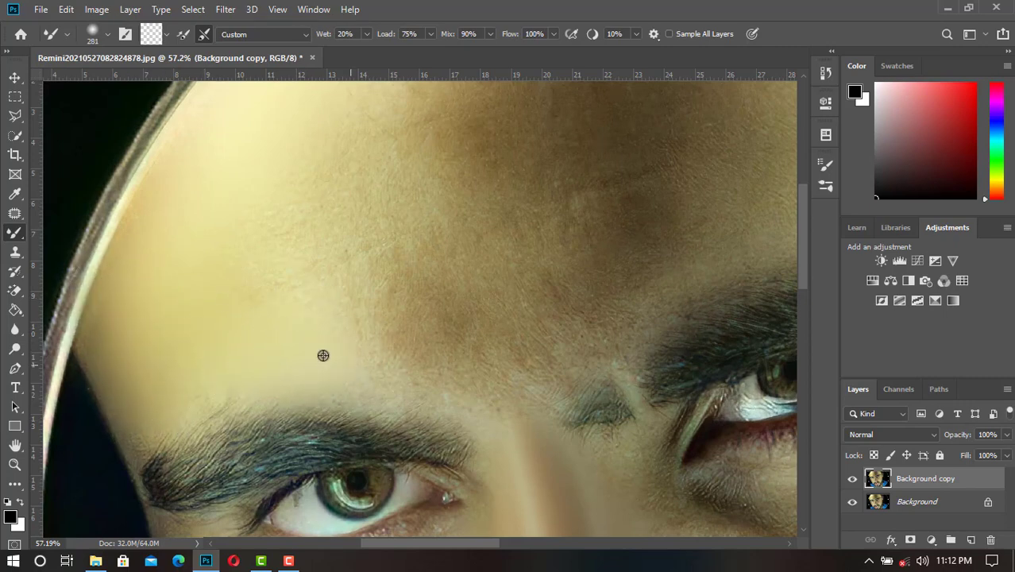
{"action": "key", "text": "bracketright"}
{"action": "scroll", "coordinate": [323, 310], "scroll_direction": "up", "scroll_amount": 2}
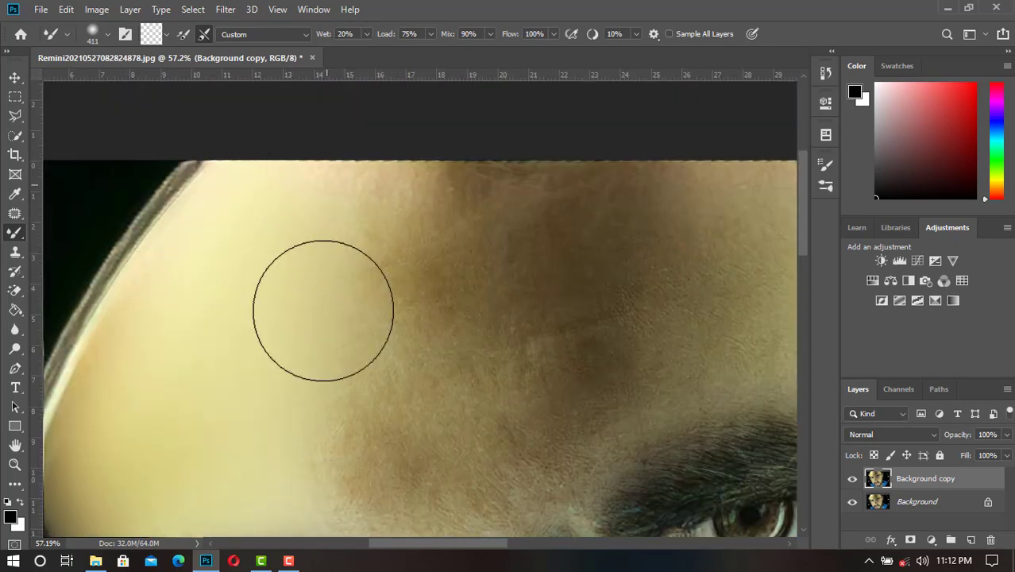
{"action": "scroll", "coordinate": [322, 259], "scroll_direction": "down", "scroll_amount": 3}
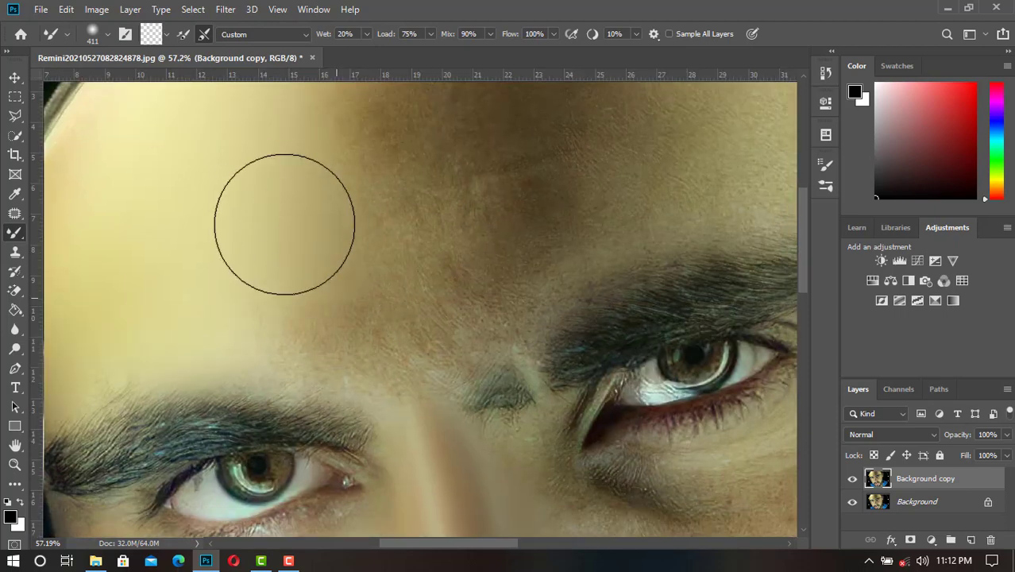
{"action": "scroll", "coordinate": [342, 318], "scroll_direction": "down", "scroll_amount": 3}
{"action": "scroll", "coordinate": [365, 405], "scroll_direction": "up", "scroll_amount": 4}
{"action": "key", "text": "bracketright"}
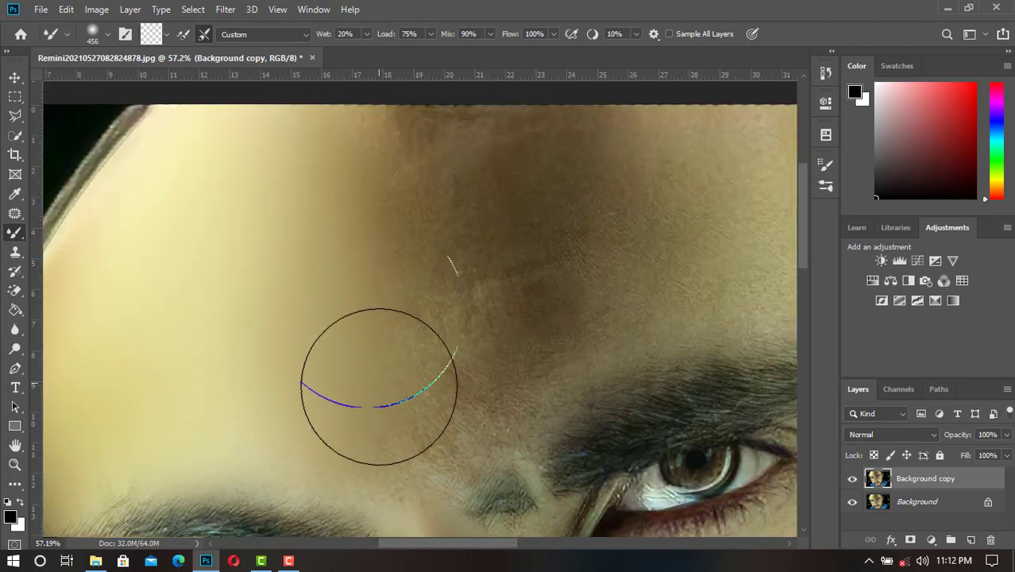
{"action": "mouse_move", "coordinate": [378, 387]}
{"action": "left_mouse_down"}
{"action": "mouse_move", "coordinate": [419, 260]}
{"action": "mouse_move", "coordinate": [362, 237]}
{"action": "mouse_move", "coordinate": [442, 363]}
{"action": "mouse_move", "coordinate": [371, 319]}
{"action": "left_mouse_up"}
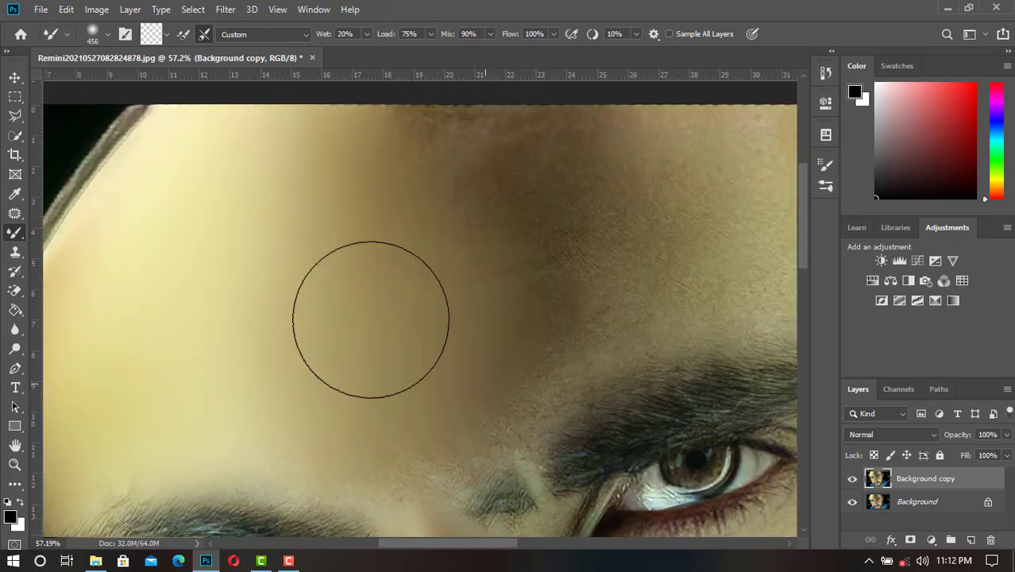
{"action": "scroll", "coordinate": [341, 238], "scroll_direction": "down", "scroll_amount": 3}
{"action": "scroll", "coordinate": [509, 334], "scroll_direction": "down", "scroll_amount": 3}
{"action": "scroll", "coordinate": [486, 282], "scroll_direction": "up", "scroll_amount": 1}
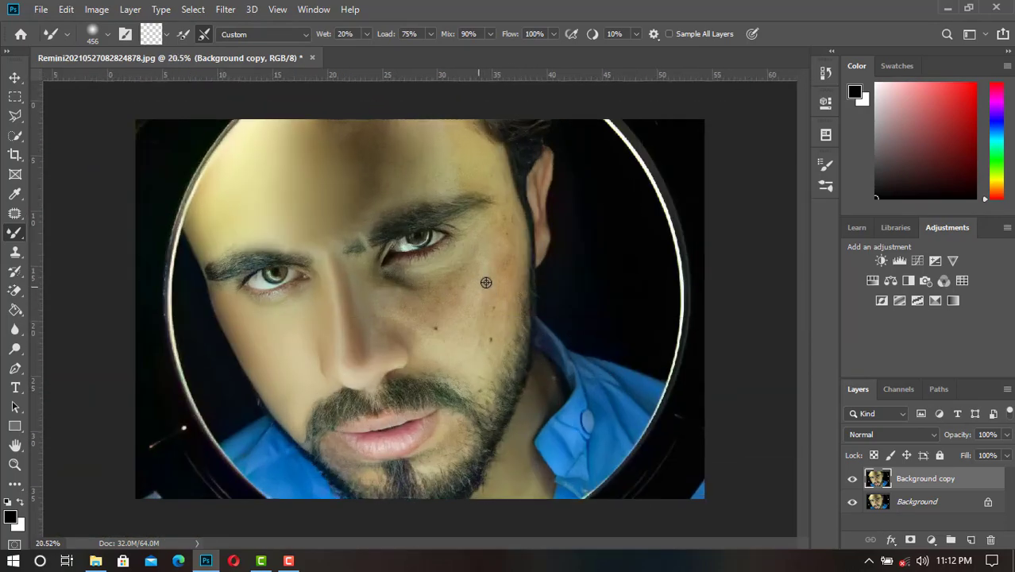
{"action": "scroll", "coordinate": [487, 282], "scroll_direction": "up", "scroll_amount": 3}
- Outline the right cheek from below the nose up beside the eye with the Polygonal Lasso
{"action": "scroll", "coordinate": [556, 262], "scroll_direction": "up", "scroll_amount": 2}
{"action": "key", "text": "l"}
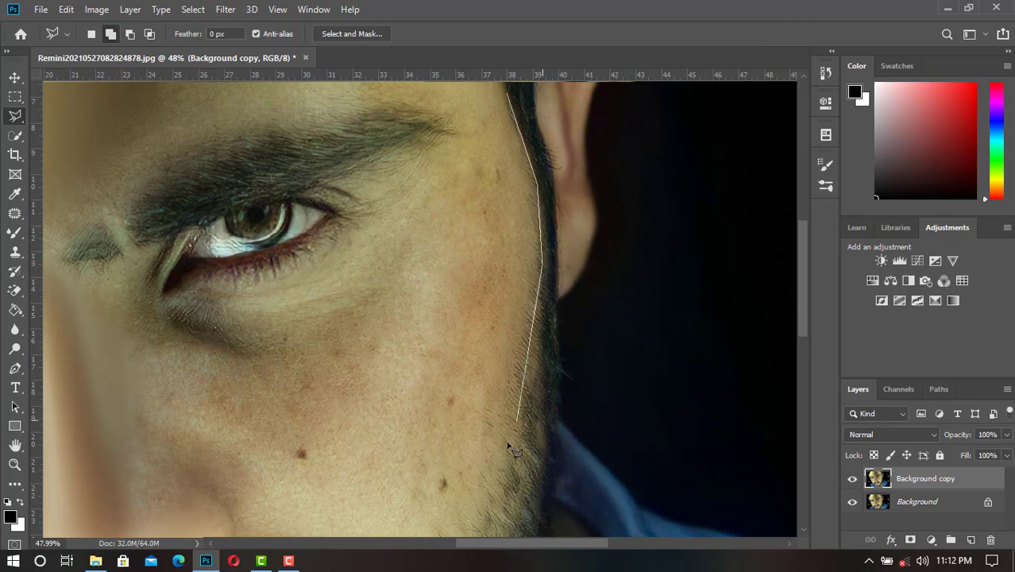
{"action": "left_click_drag", "start_coordinate": [496, 468], "coordinate": [498, 262]}
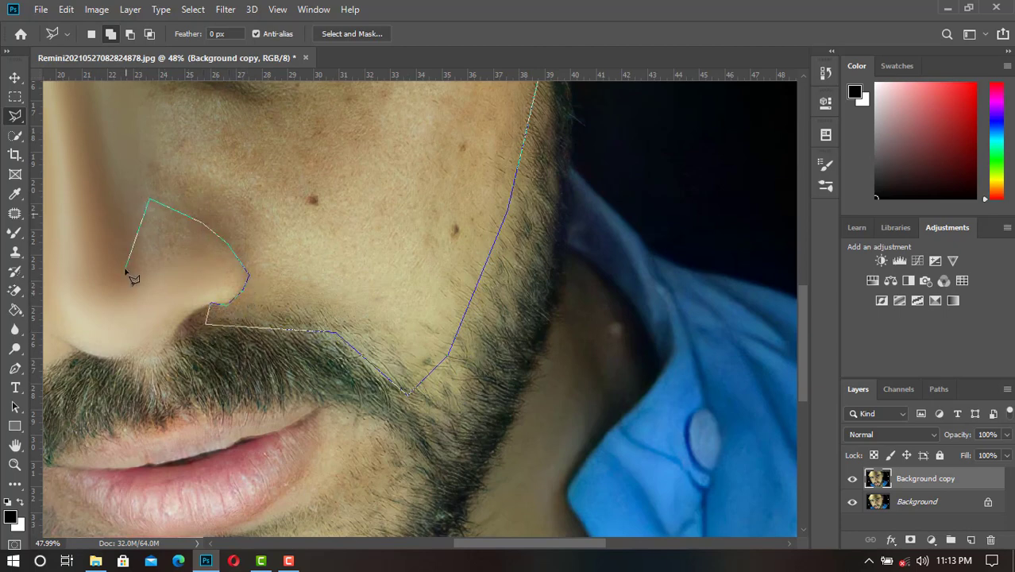
{"action": "left_click", "coordinate": [105, 291]}
{"action": "scroll", "coordinate": [86, 295], "scroll_direction": "up", "scroll_amount": 5}
{"action": "left_click", "coordinate": [139, 83]}
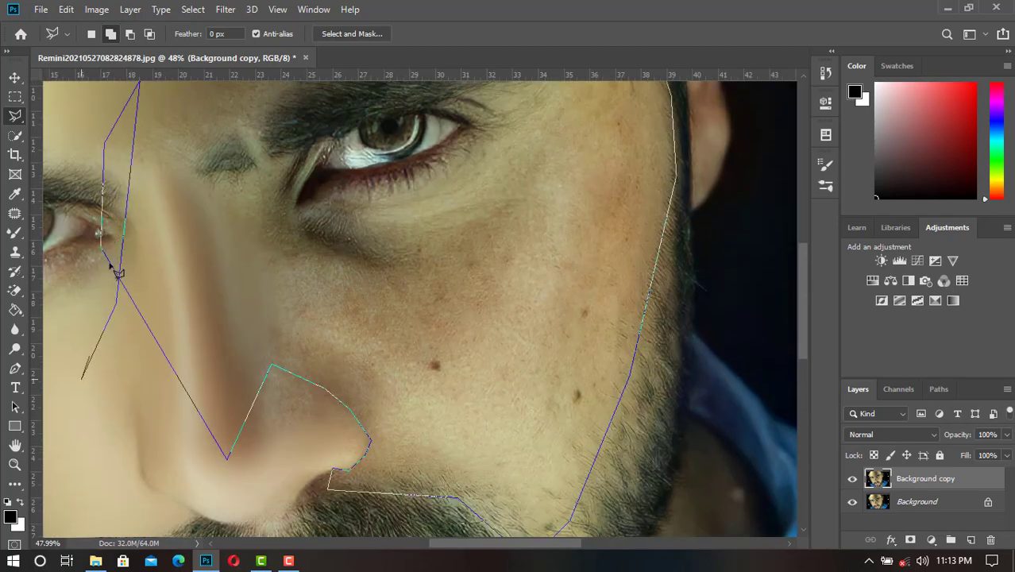
{"action": "left_click", "coordinate": [125, 132]}
- Feather the right-cheek selection with radius 8 and bring the upper cheek into view
{"action": "scroll", "coordinate": [125, 132], "scroll_direction": "up", "scroll_amount": 5}
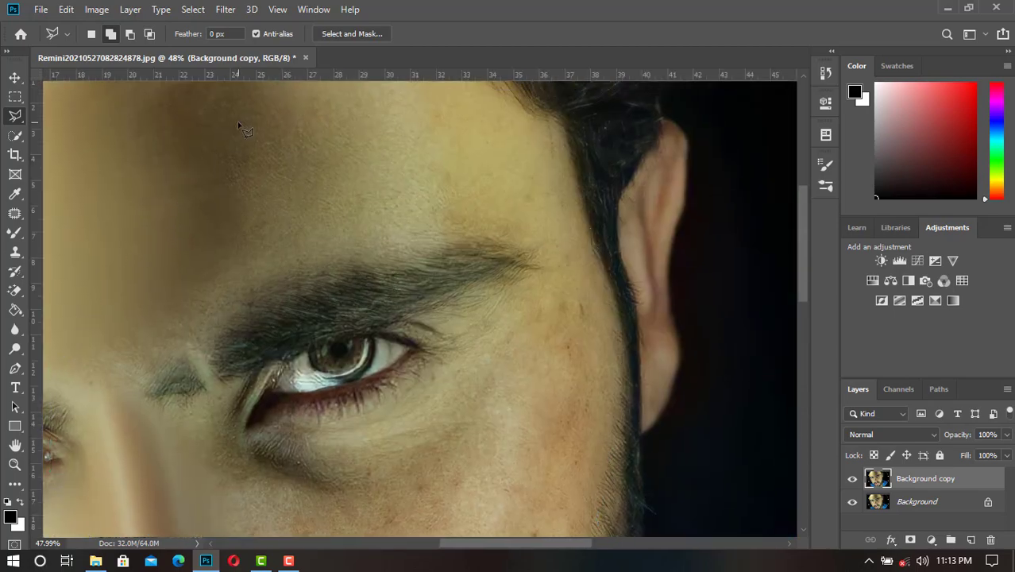
{"action": "right_click", "coordinate": [408, 251]}
{"action": "left_click", "coordinate": [433, 286]}
{"action": "type", "text": "8"}
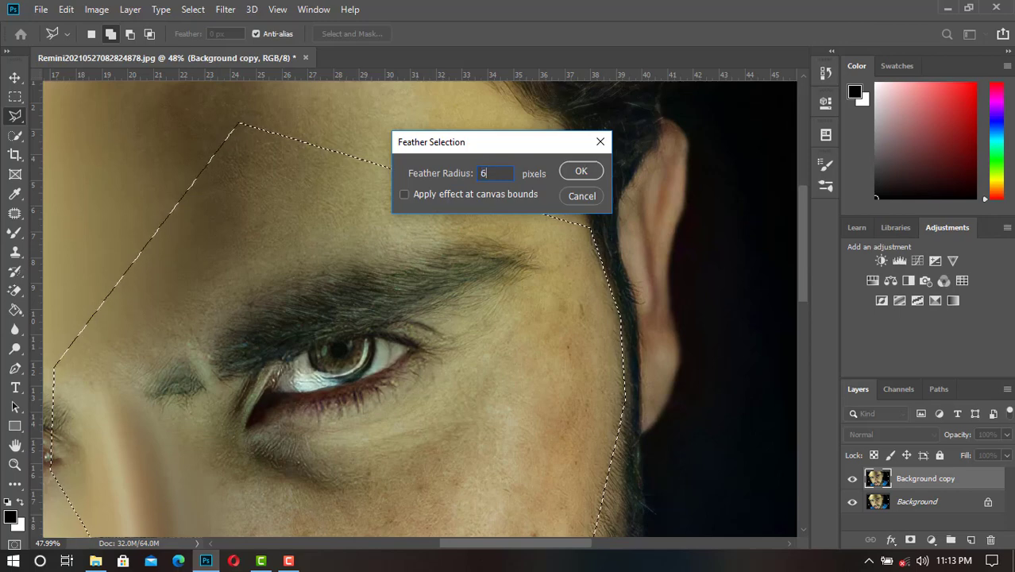
{"action": "left_click", "coordinate": [582, 171]}
{"action": "key", "text": "b"}
{"action": "mouse_move", "coordinate": [588, 364]}
{"action": "left_mouse_down"}
{"action": "mouse_move", "coordinate": [464, 270]}
{"action": "mouse_move", "coordinate": [494, 329]}
{"action": "left_mouse_up"}
- With an enlarged Mixer Brush, blend the cheek, jaw and lower-cheek stubble smooth
{"action": "scroll", "coordinate": [469, 274], "scroll_direction": "down", "scroll_amount": 1}
{"action": "key", "text": "]"}
{"action": "left_click_drag", "start_coordinate": [460, 294], "coordinate": [450, 501]}
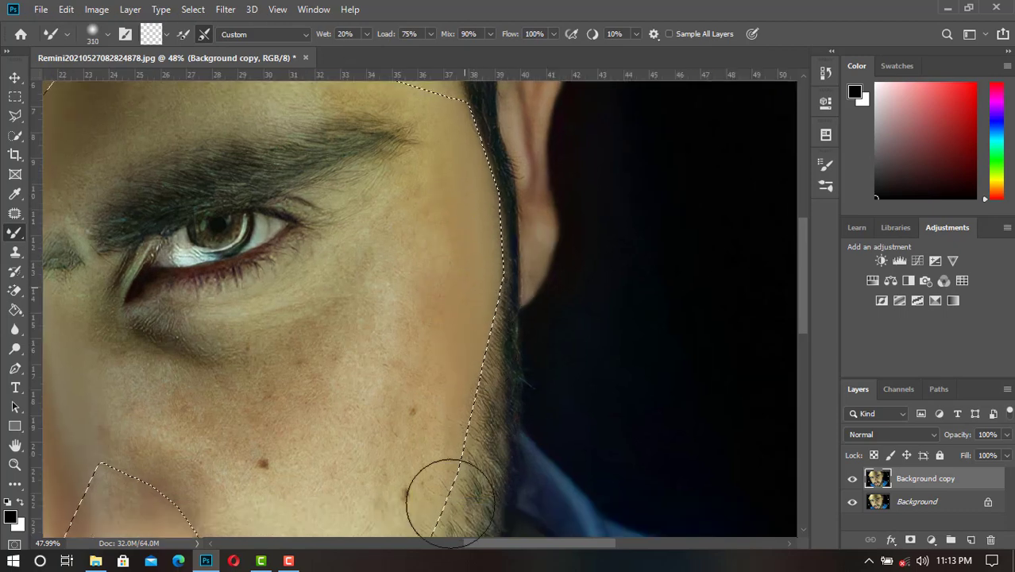
{"action": "scroll", "coordinate": [426, 240], "scroll_direction": "down", "scroll_amount": 5}
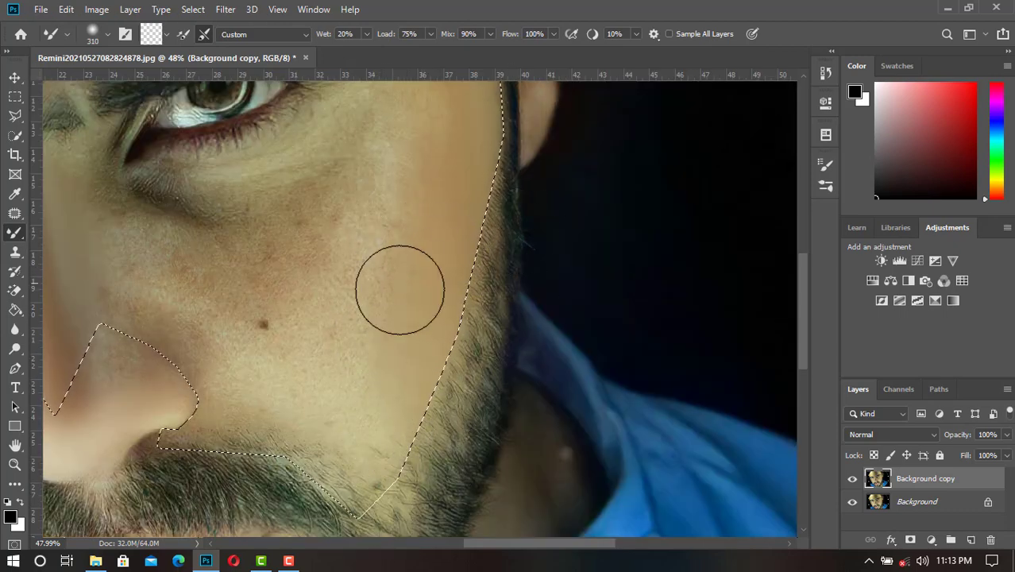
{"action": "mouse_move", "coordinate": [400, 290]}
{"action": "left_mouse_down"}
{"action": "mouse_move", "coordinate": [441, 385]}
{"action": "mouse_move", "coordinate": [363, 510]}
{"action": "mouse_move", "coordinate": [351, 426]}
{"action": "mouse_move", "coordinate": [302, 378]}
{"action": "mouse_move", "coordinate": [147, 465]}
{"action": "mouse_move", "coordinate": [315, 426]}
{"action": "mouse_move", "coordinate": [322, 483]}
{"action": "mouse_move", "coordinate": [267, 413]}
{"action": "left_mouse_up"}
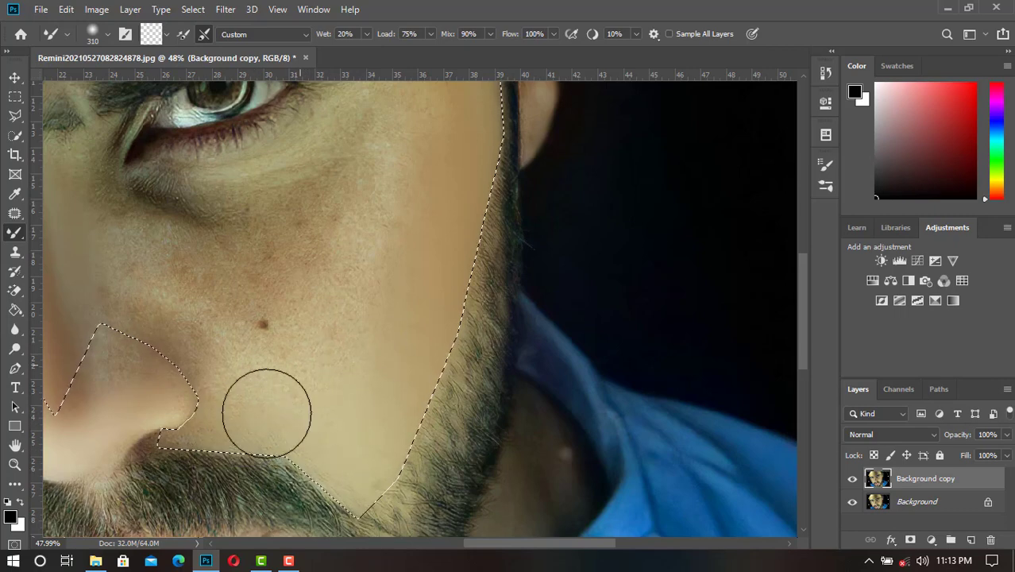
{"action": "key", "text": "ctrl+d"}
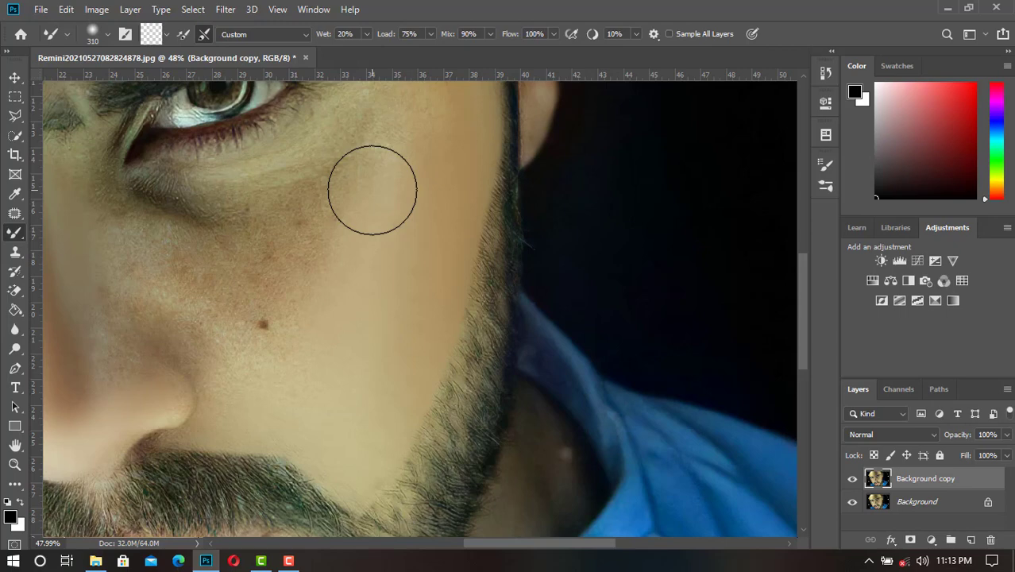
{"action": "key", "text": "ctrl+shift+d"}
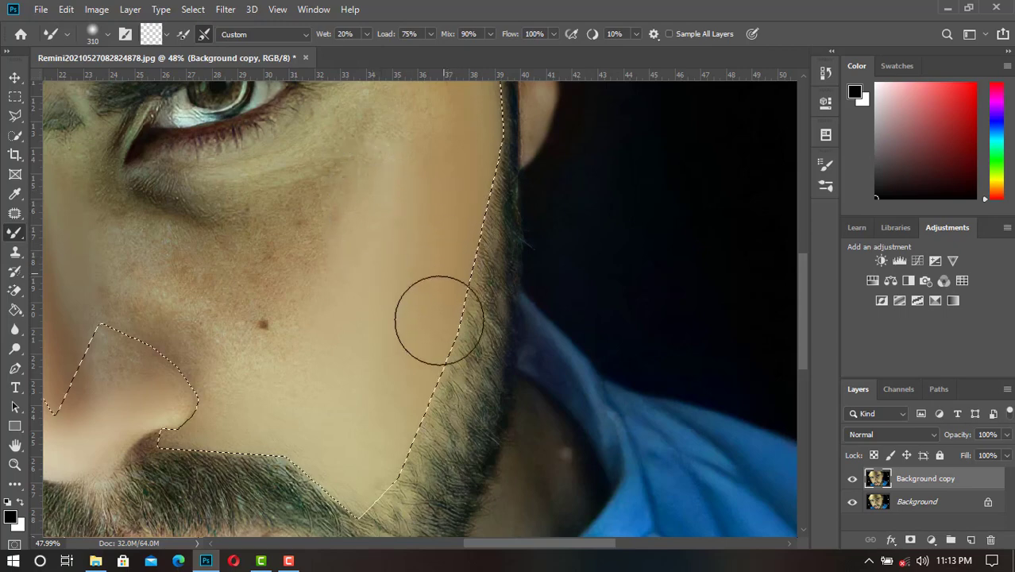
- Smooth the upper cheek skin below the eye, then zoom back out
{"action": "scroll", "coordinate": [467, 195], "scroll_direction": "up", "scroll_amount": 2}
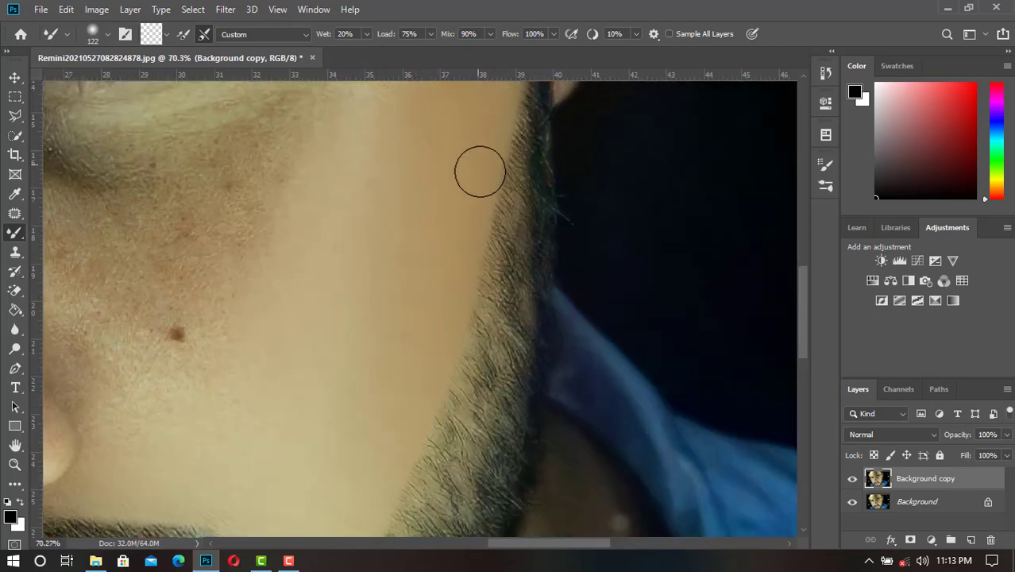
{"action": "scroll", "coordinate": [413, 333], "scroll_direction": "down", "scroll_amount": 5}
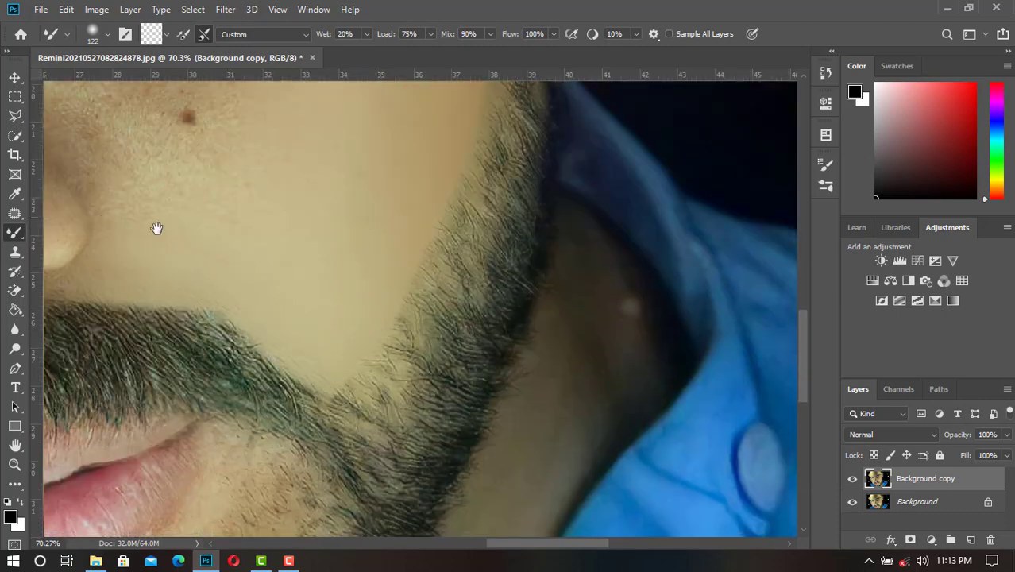
{"action": "scroll", "coordinate": [156, 228], "scroll_direction": "up", "scroll_amount": 4}
{"action": "scroll", "coordinate": [367, 143], "scroll_direction": "up", "scroll_amount": 5}
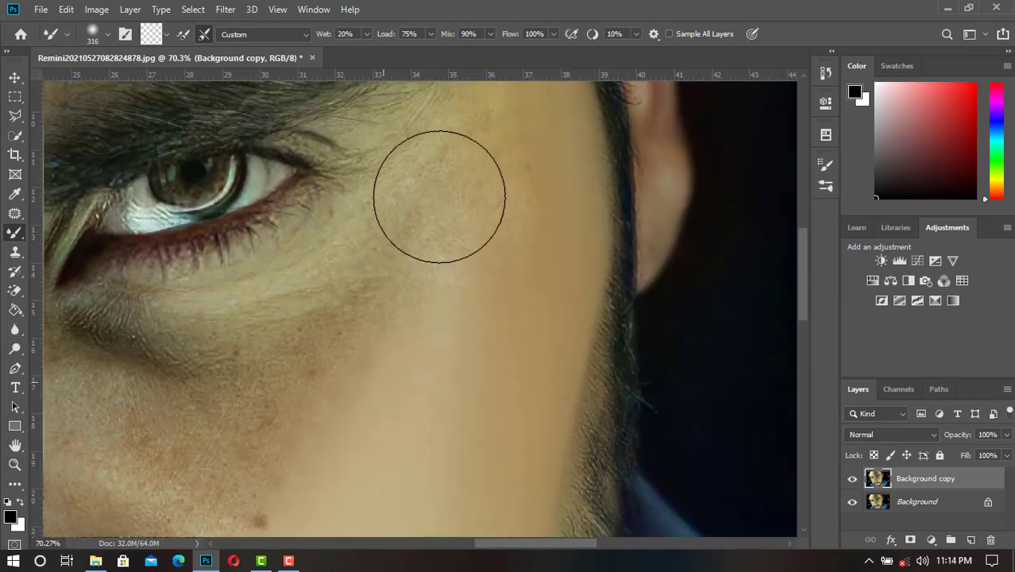
{"action": "mouse_move", "coordinate": [439, 197]}
{"action": "left_mouse_down"}
{"action": "mouse_move", "coordinate": [467, 136]}
{"action": "mouse_move", "coordinate": [494, 113]}
{"action": "mouse_move", "coordinate": [453, 316]}
{"action": "mouse_move", "coordinate": [366, 452]}
{"action": "left_mouse_up"}
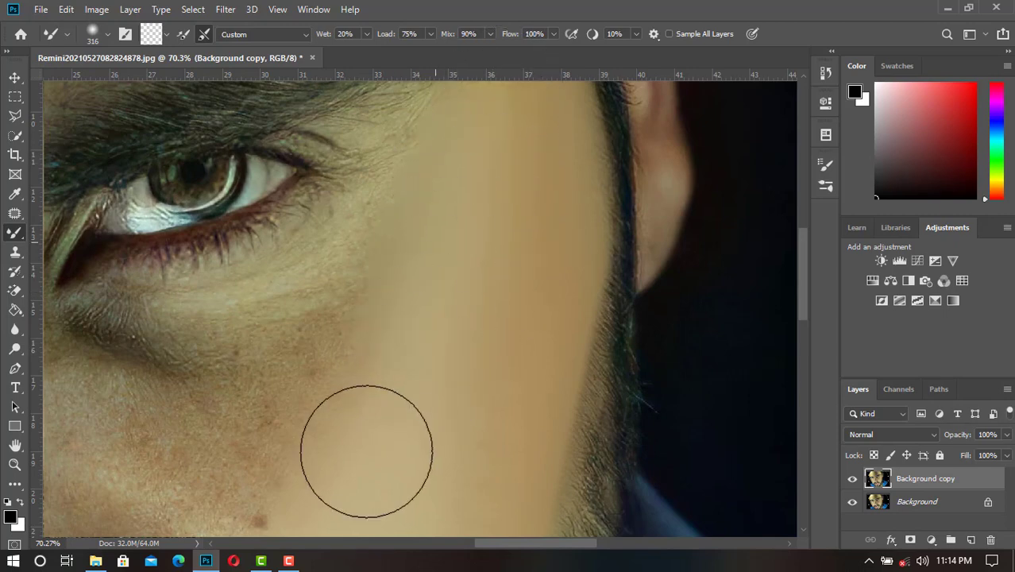
{"action": "scroll", "coordinate": [350, 421], "scroll_direction": "down", "scroll_amount": 2}
{"action": "scroll", "coordinate": [349, 421], "scroll_direction": "left", "scroll_amount": 2}
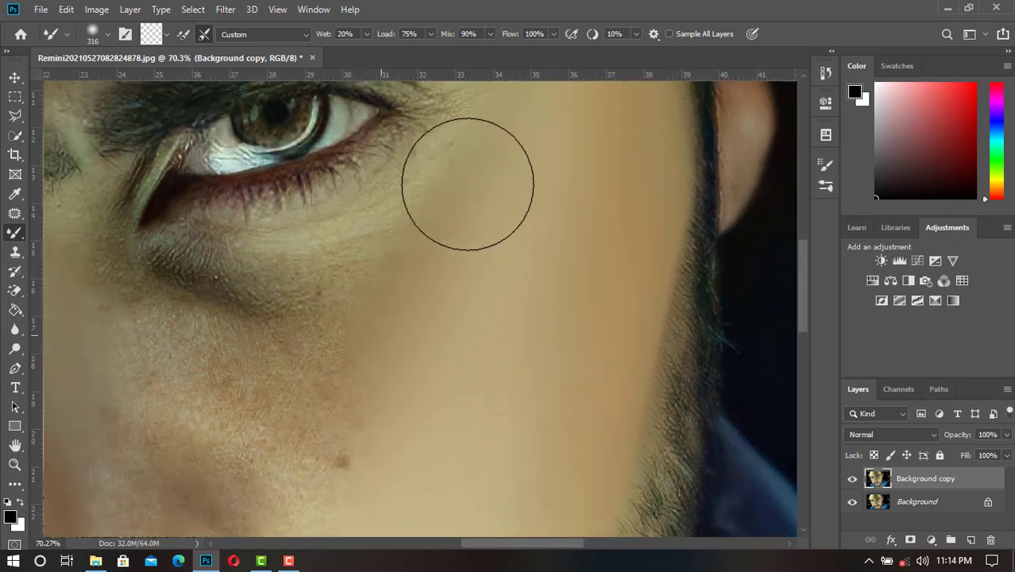
{"action": "scroll", "coordinate": [493, 222], "scroll_direction": "down", "scroll_amount": 5}
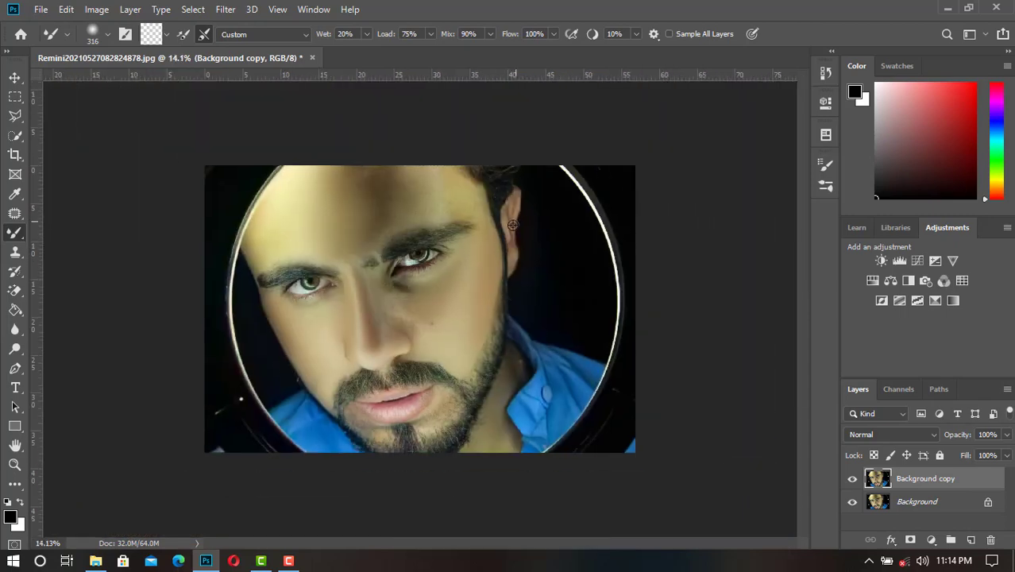
- Smooth the forehead skin above the eyebrow and across the middle forehead
{"action": "scroll", "coordinate": [513, 225], "scroll_direction": "up", "scroll_amount": 3}
{"action": "scroll", "coordinate": [560, 263], "scroll_direction": "up", "scroll_amount": 3}
{"action": "scroll", "coordinate": [494, 417], "scroll_direction": "up", "scroll_amount": 1}
{"action": "scroll", "coordinate": [508, 408], "scroll_direction": "up", "scroll_amount": 2}
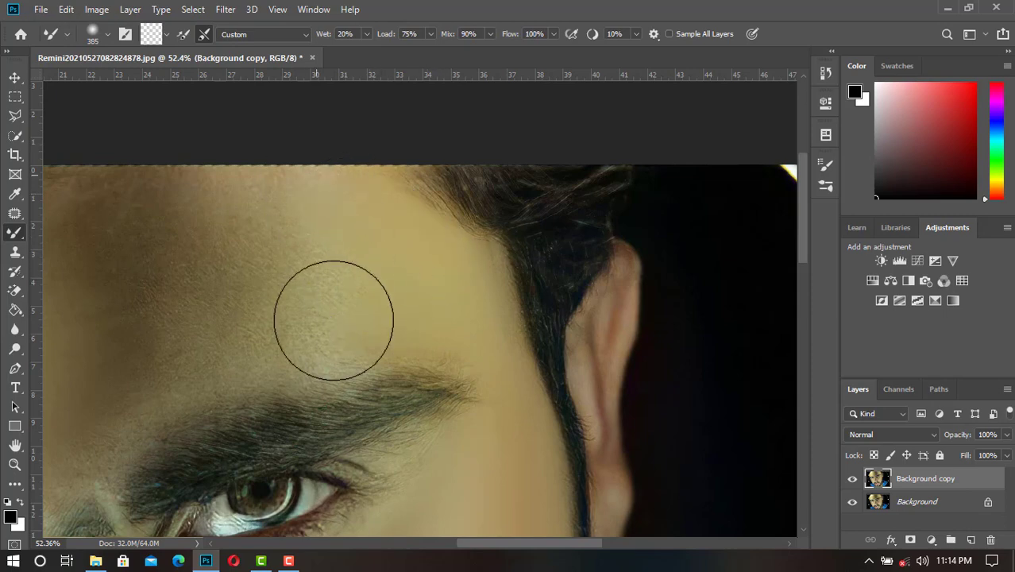
{"action": "left_click_drag", "start_coordinate": [335, 317], "coordinate": [307, 345]}
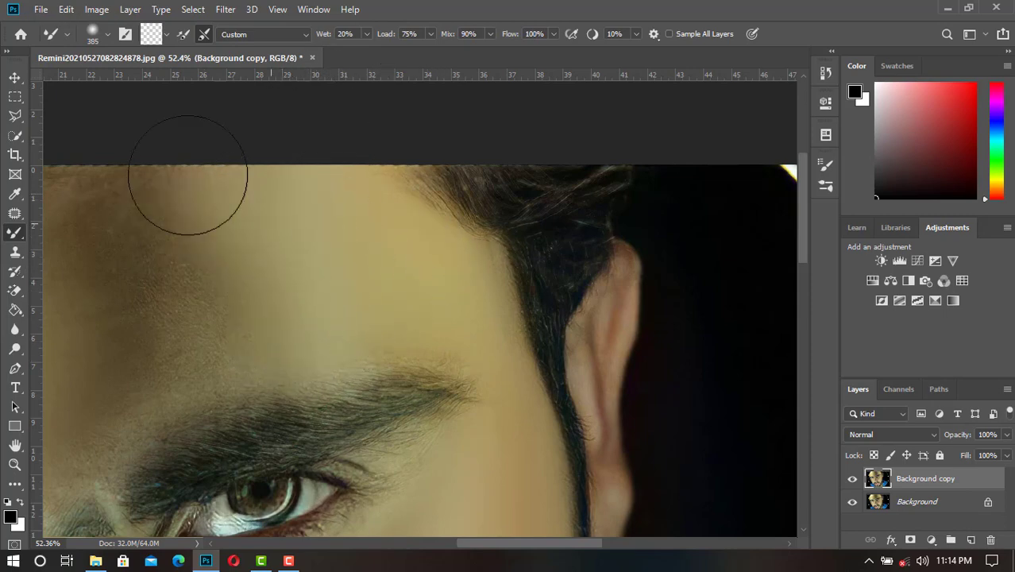
{"action": "left_click_drag", "start_coordinate": [234, 184], "coordinate": [376, 136]}
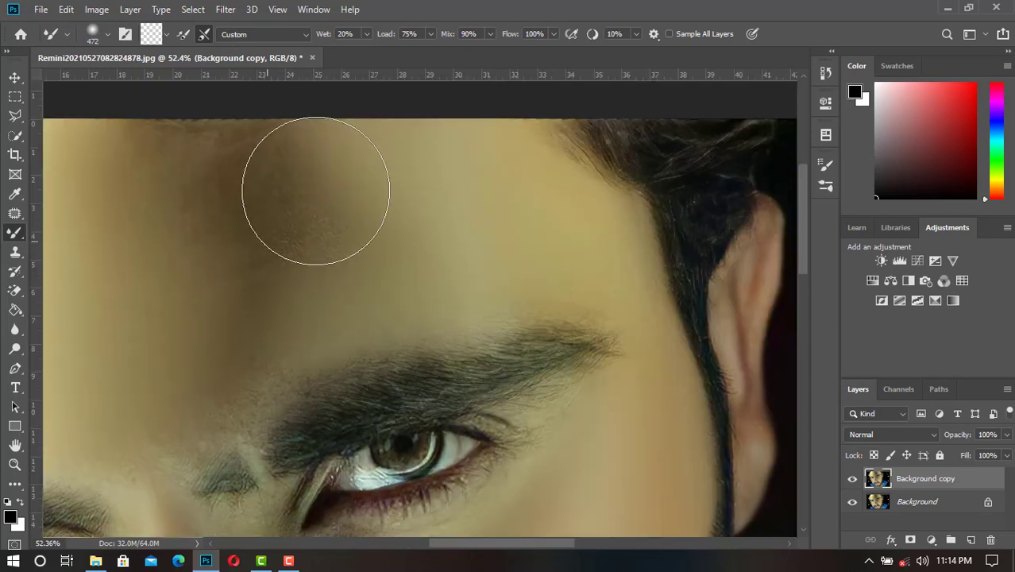
{"action": "left_click_drag", "start_coordinate": [346, 220], "coordinate": [278, 205]}
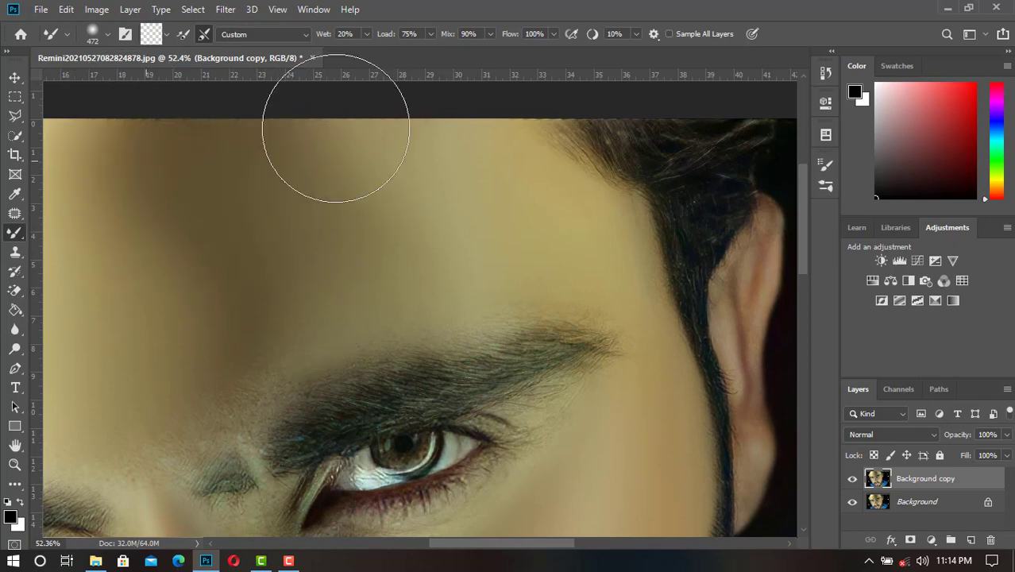
{"action": "left_click_drag", "start_coordinate": [385, 136], "coordinate": [488, 40]}
{"action": "key", "text": "ctrl+0"}
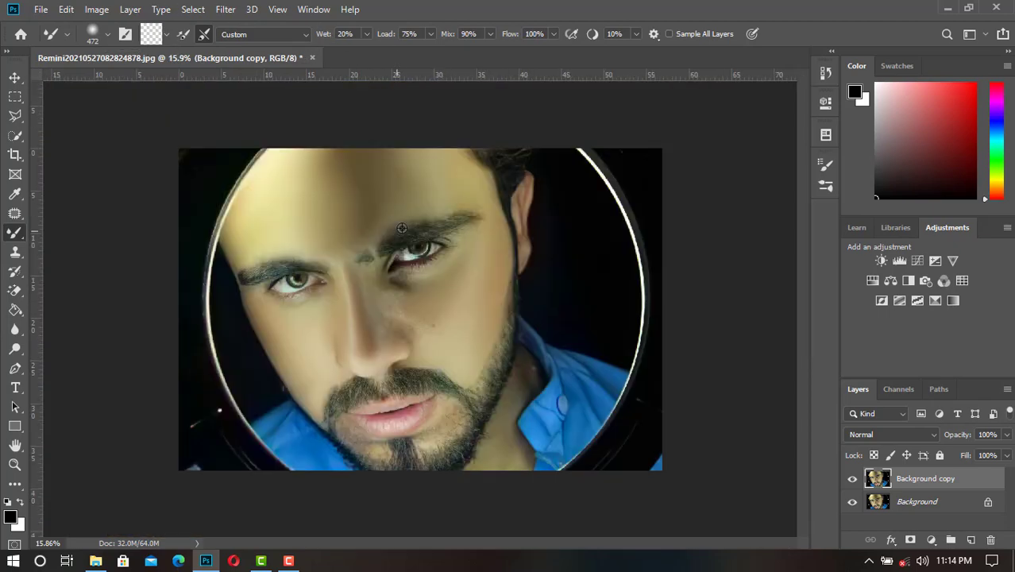
- Blend the cheek skin beside the nose, resizing the brush to about 200 px and smaller
{"action": "scroll", "coordinate": [453, 305], "scroll_direction": "up", "scroll_amount": 5}
{"action": "scroll", "coordinate": [453, 305], "scroll_direction": "up", "scroll_amount": 4}
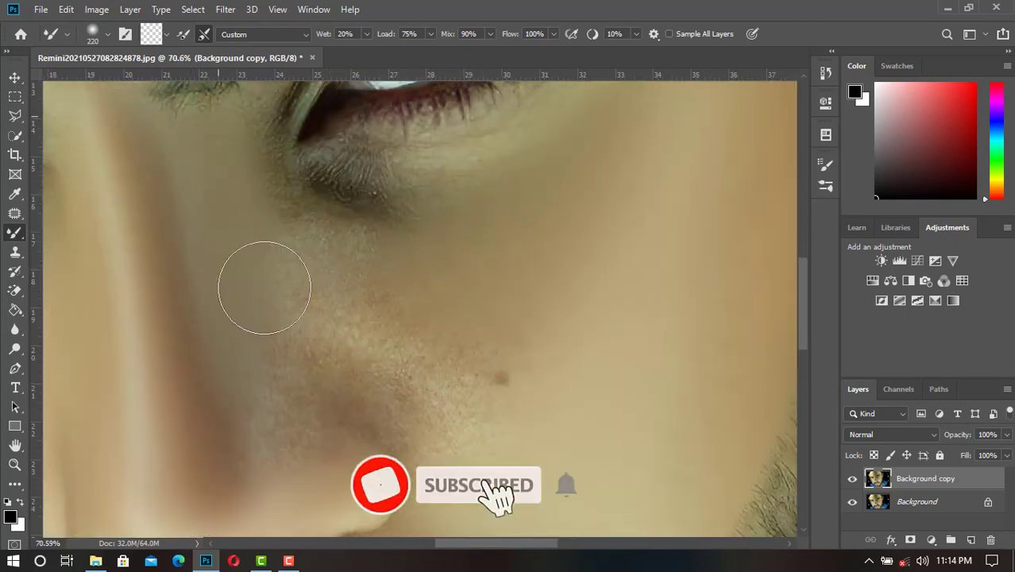
{"action": "scroll", "coordinate": [334, 221], "scroll_direction": "up", "scroll_amount": 3}
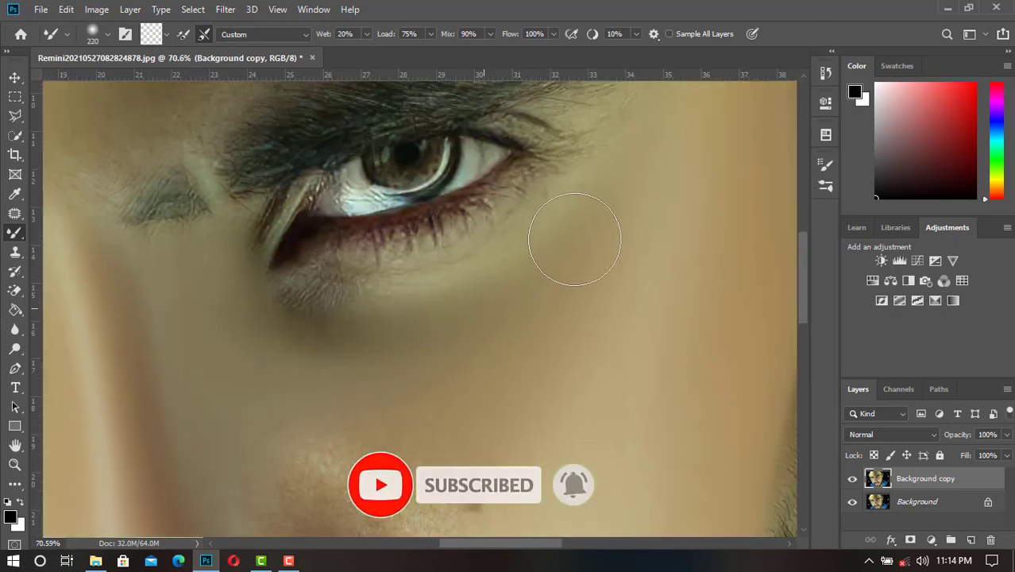
{"action": "scroll", "coordinate": [278, 366], "scroll_direction": "down", "scroll_amount": 3}
{"action": "scroll", "coordinate": [278, 365], "scroll_direction": "down", "scroll_amount": 2}
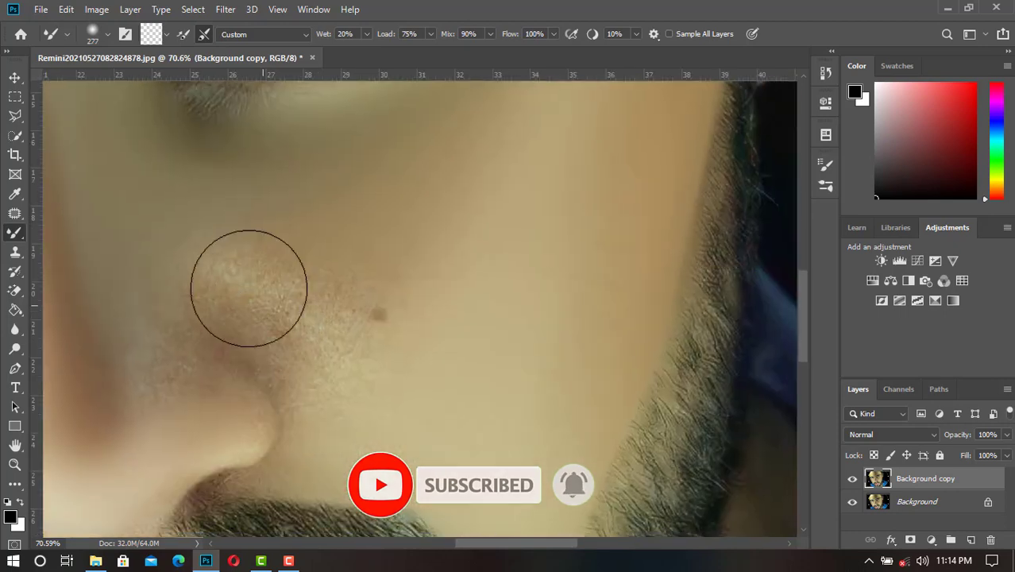
{"action": "mouse_move", "coordinate": [345, 378]}
{"action": "left_mouse_down"}
{"action": "mouse_move", "coordinate": [265, 255]}
{"action": "mouse_move", "coordinate": [193, 220]}
{"action": "mouse_move", "coordinate": [313, 380]}
{"action": "left_mouse_up"}
{"action": "left_click_drag", "start_coordinate": [310, 426], "coordinate": [299, 422]}
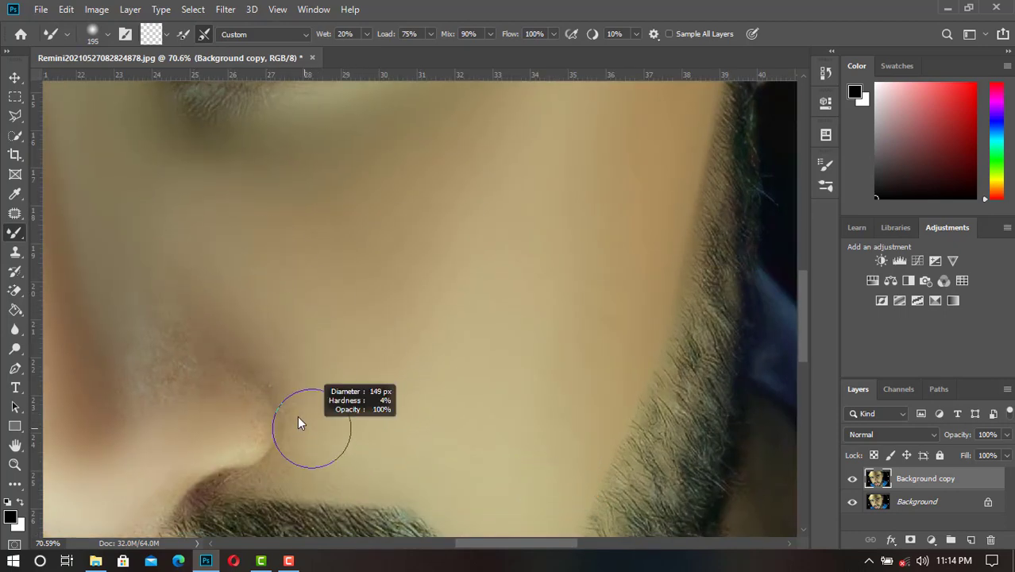
{"action": "scroll", "coordinate": [298, 358], "scroll_direction": "down", "scroll_amount": 2}
{"action": "left_click_drag", "start_coordinate": [306, 330], "coordinate": [377, 369]}
{"action": "left_click_drag", "start_coordinate": [183, 351], "coordinate": [193, 351]}
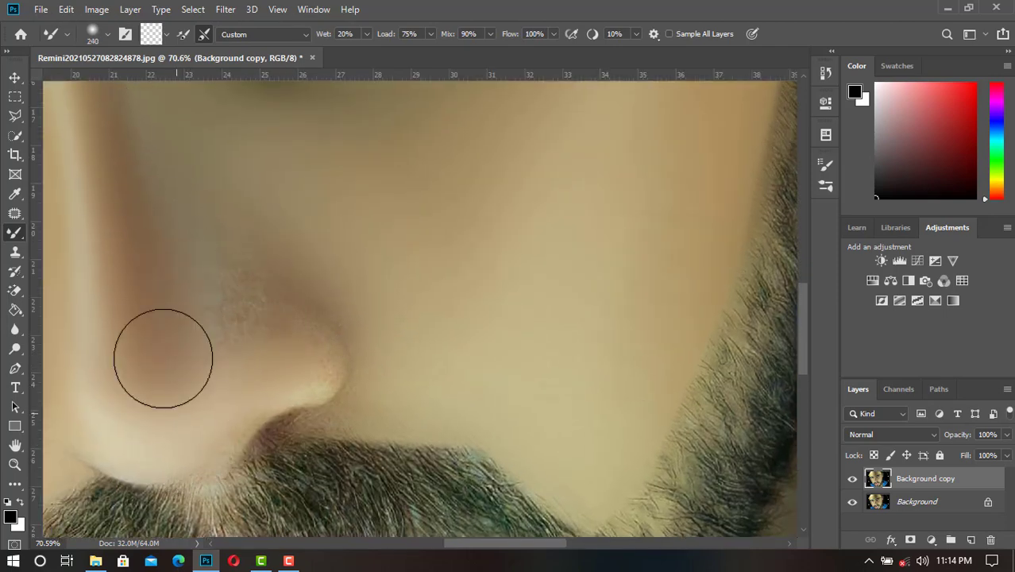
{"action": "mouse_move", "coordinate": [242, 330]}
{"action": "left_mouse_down"}
{"action": "mouse_move", "coordinate": [277, 342]}
{"action": "mouse_move", "coordinate": [282, 325]}
{"action": "left_mouse_up"}
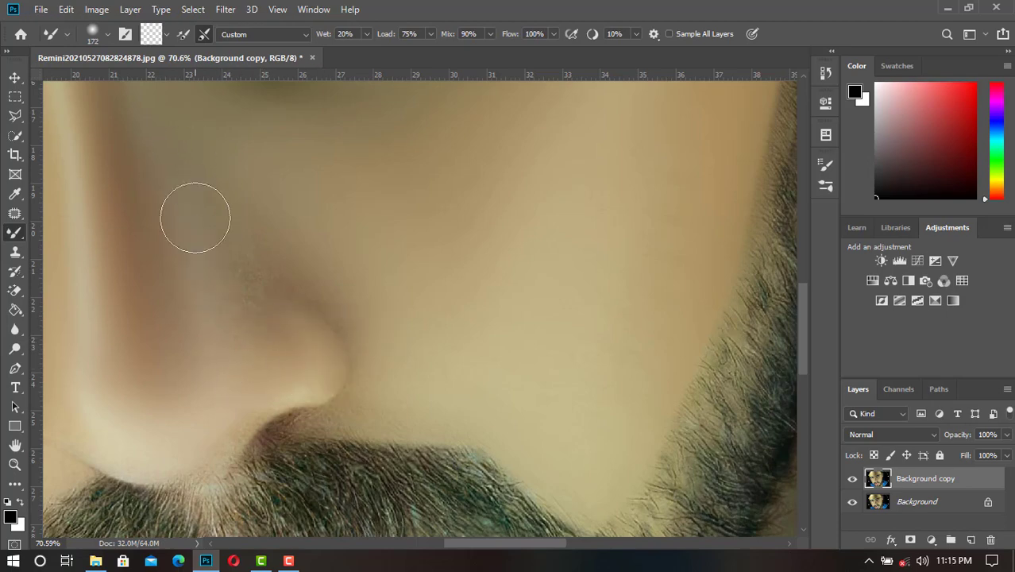
{"action": "scroll", "coordinate": [238, 239], "scroll_direction": "up", "scroll_amount": 2}
{"action": "scroll", "coordinate": [645, 430], "scroll_direction": "down", "scroll_amount": 5}
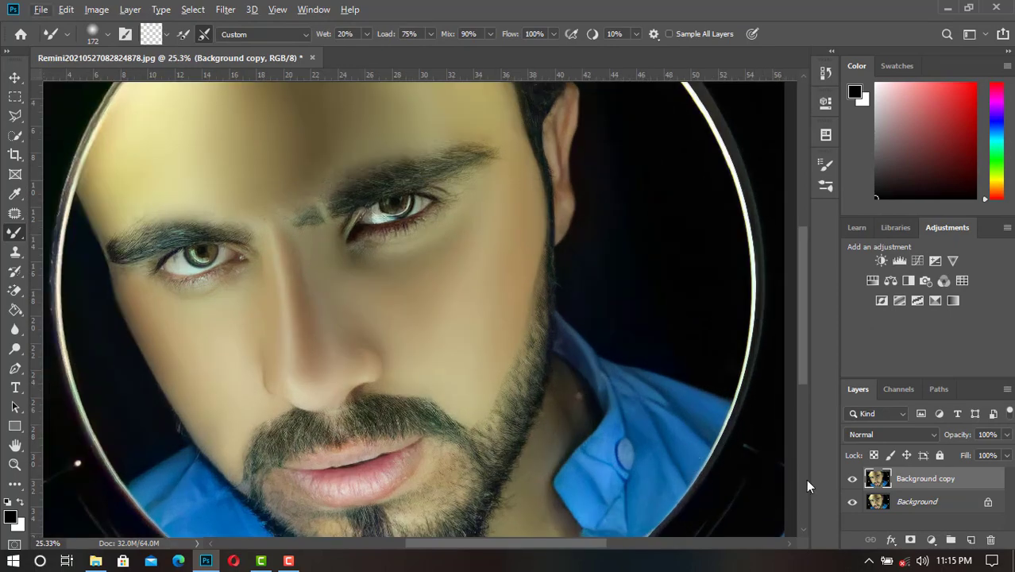
- Draw a closed polygonal lasso selection around the skin patch under the lower lip
{"action": "left_click", "coordinate": [852, 478]}
{"action": "scroll", "coordinate": [414, 483], "scroll_direction": "up", "scroll_amount": 3}
{"action": "scroll", "coordinate": [396, 271], "scroll_direction": "up", "scroll_amount": 2}
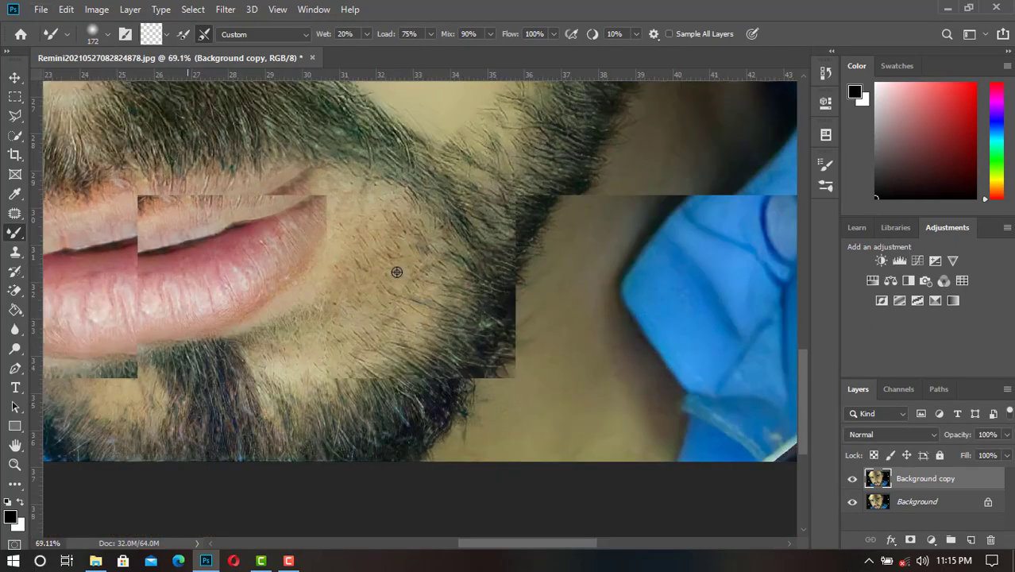
{"action": "key", "text": "l"}
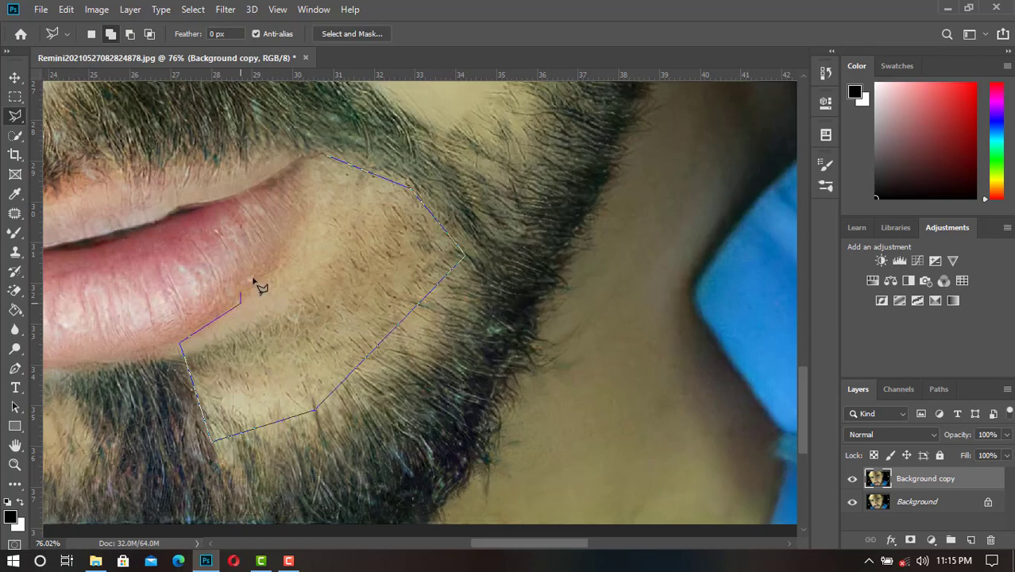
{"action": "double_click", "coordinate": [307, 164]}
- Feather the chin selection, blend its skin smooth with the Mixer Brush, and fit the portrait on screen
{"action": "right_click", "coordinate": [305, 220]}
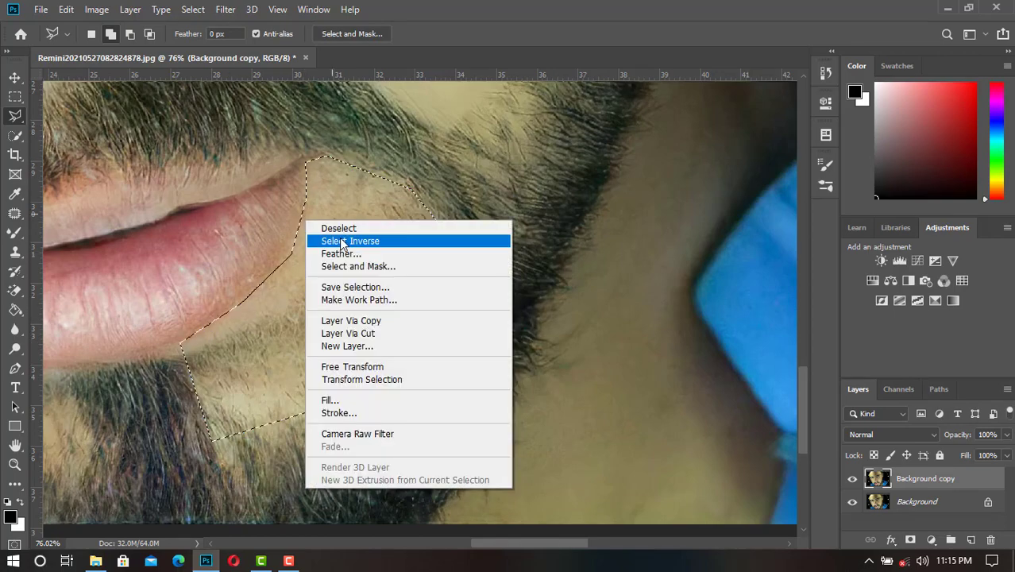
{"action": "left_click", "coordinate": [326, 251]}
{"action": "left_click", "coordinate": [581, 172]}
{"action": "scroll", "coordinate": [476, 239], "scroll_direction": "up", "scroll_amount": 1}
{"action": "key", "text": "b"}
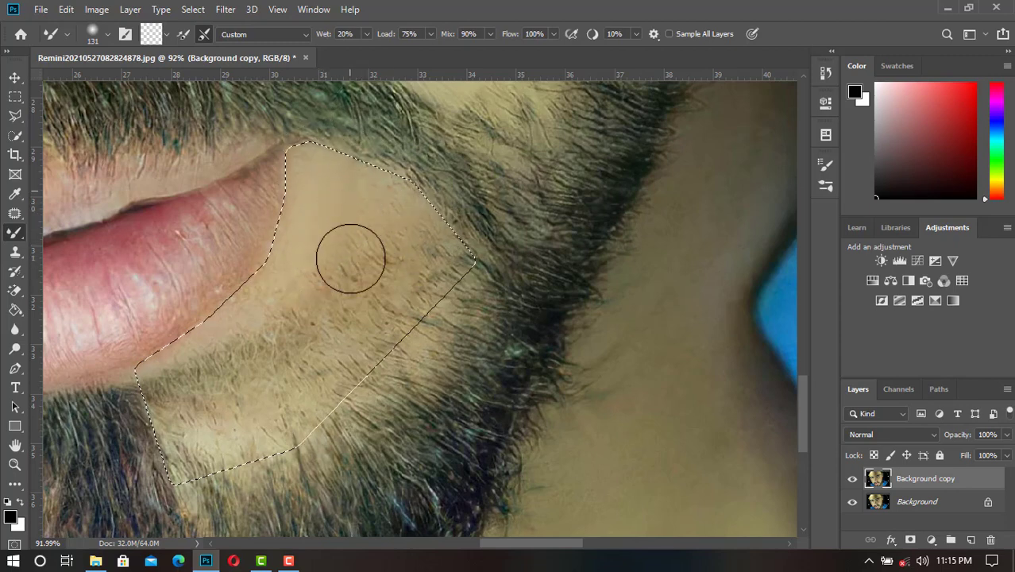
{"action": "mouse_move", "coordinate": [350, 258]}
{"action": "left_mouse_down"}
{"action": "mouse_move", "coordinate": [347, 211]}
{"action": "mouse_move", "coordinate": [367, 190]}
{"action": "mouse_move", "coordinate": [392, 246]}
{"action": "left_mouse_up"}
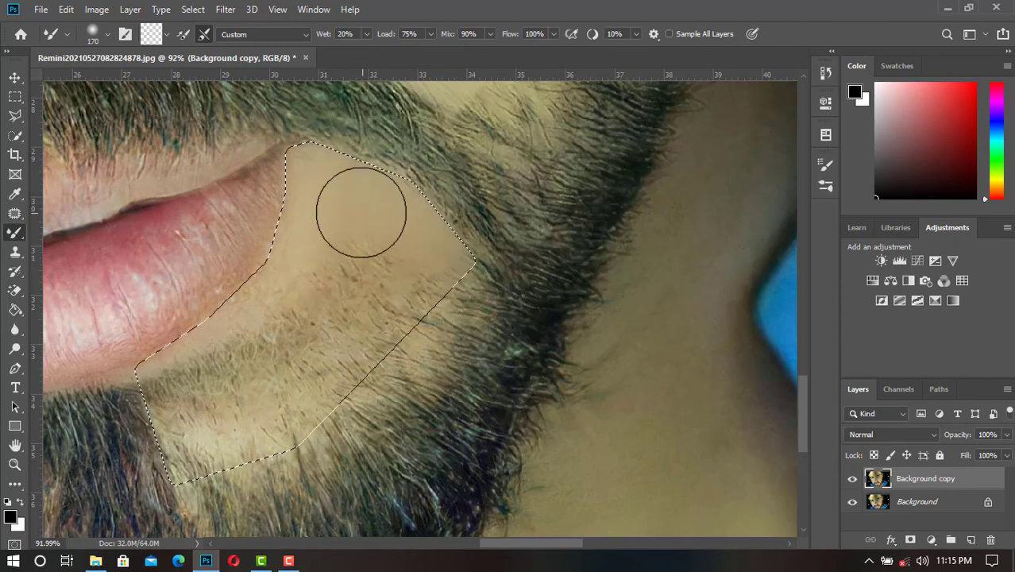
{"action": "mouse_move", "coordinate": [361, 213]}
{"action": "left_mouse_down"}
{"action": "mouse_move", "coordinate": [306, 245]}
{"action": "mouse_move", "coordinate": [317, 311]}
{"action": "mouse_move", "coordinate": [376, 272]}
{"action": "mouse_move", "coordinate": [420, 298]}
{"action": "mouse_move", "coordinate": [390, 376]}
{"action": "mouse_move", "coordinate": [301, 290]}
{"action": "mouse_move", "coordinate": [278, 425]}
{"action": "mouse_move", "coordinate": [357, 260]}
{"action": "mouse_move", "coordinate": [304, 331]}
{"action": "mouse_move", "coordinate": [245, 349]}
{"action": "mouse_move", "coordinate": [288, 317]}
{"action": "mouse_move", "coordinate": [192, 469]}
{"action": "mouse_move", "coordinate": [141, 424]}
{"action": "mouse_move", "coordinate": [307, 370]}
{"action": "left_mouse_up"}
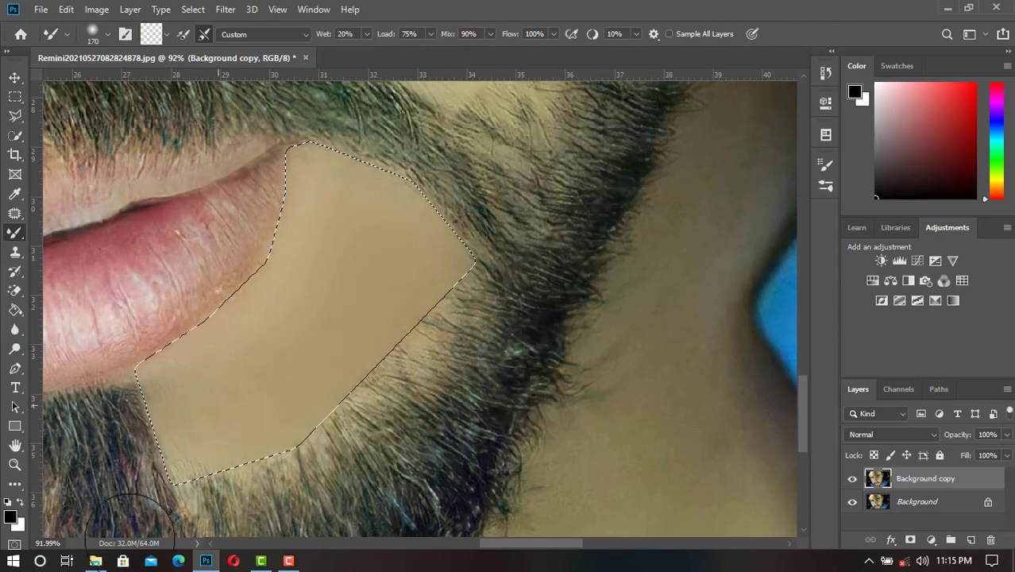
{"action": "key", "text": "ctrl+0"}
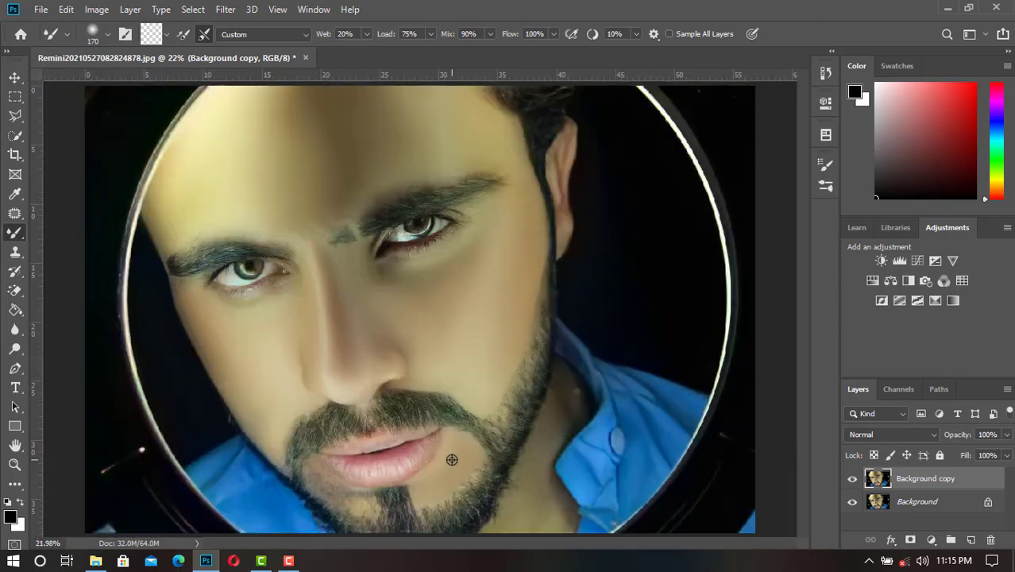
- Select the left chin patch with a polygonal selection feathered by 6 px
{"action": "scroll", "coordinate": [451, 459], "scroll_direction": "up", "scroll_amount": 2}
{"action": "key", "text": "o"}
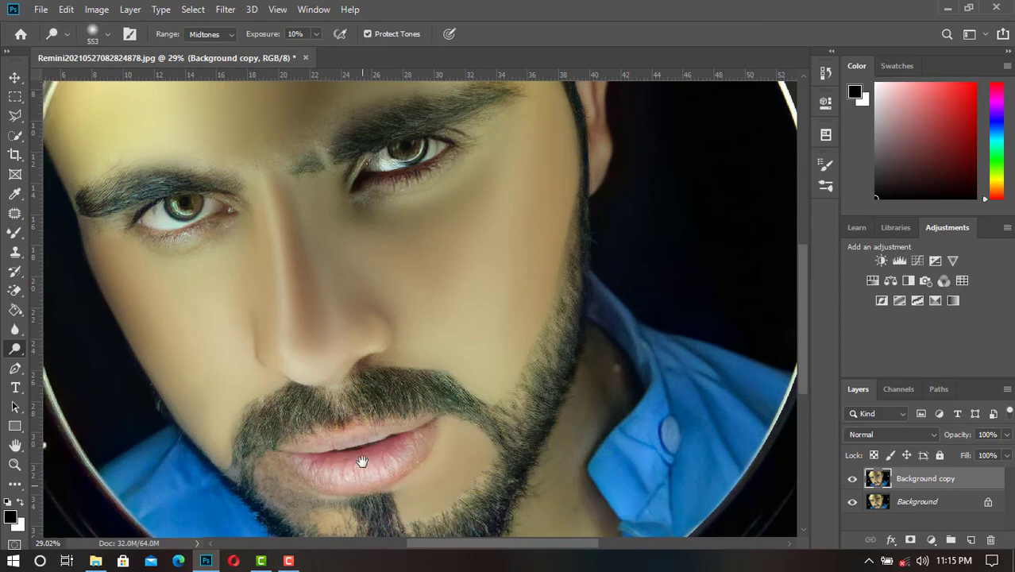
{"action": "scroll", "coordinate": [361, 460], "scroll_direction": "up", "scroll_amount": 2}
{"action": "scroll", "coordinate": [294, 317], "scroll_direction": "up", "scroll_amount": 2}
{"action": "key", "text": "l"}
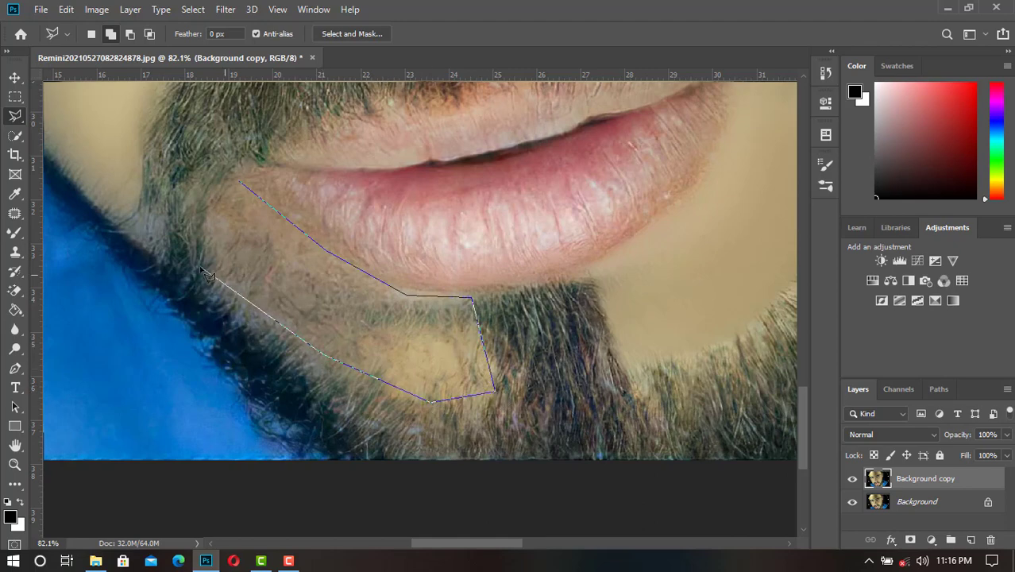
{"action": "double_click", "coordinate": [213, 195]}
{"action": "right_click", "coordinate": [321, 249]}
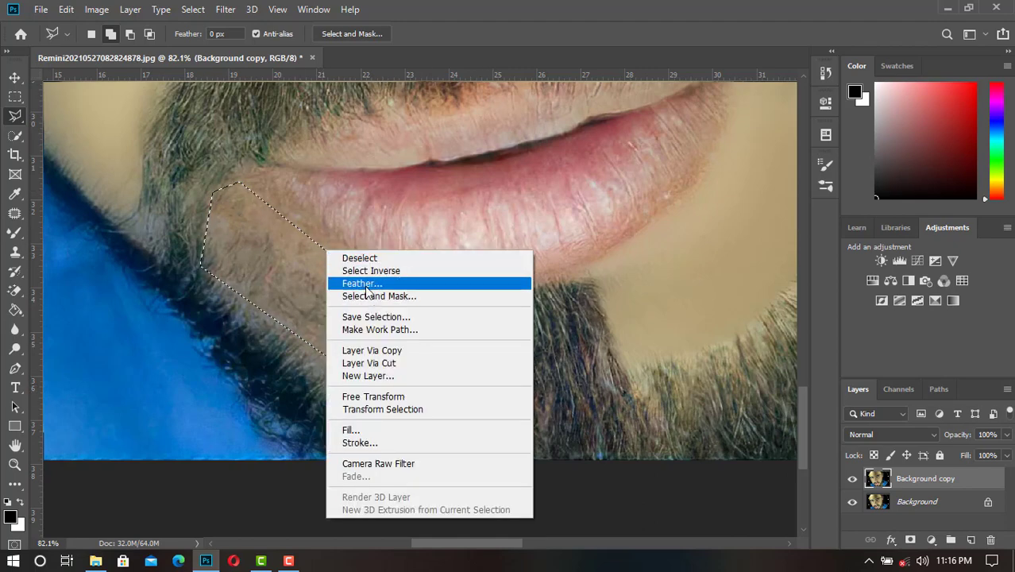
{"action": "left_click", "coordinate": [334, 282]}
{"action": "key", "text": "Return"}
- Blend the selected chin skin below the lower lip smooth with the Mixer Brush
{"action": "scroll", "coordinate": [456, 366], "scroll_direction": "down", "scroll_amount": 2}
{"action": "key", "text": "o"}
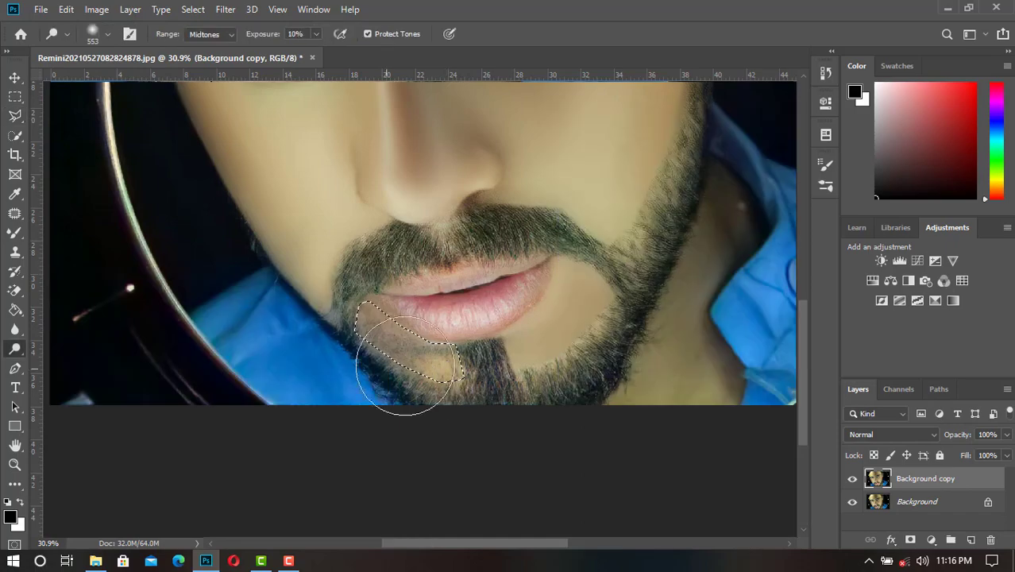
{"action": "scroll", "coordinate": [328, 369], "scroll_direction": "down", "scroll_amount": 3}
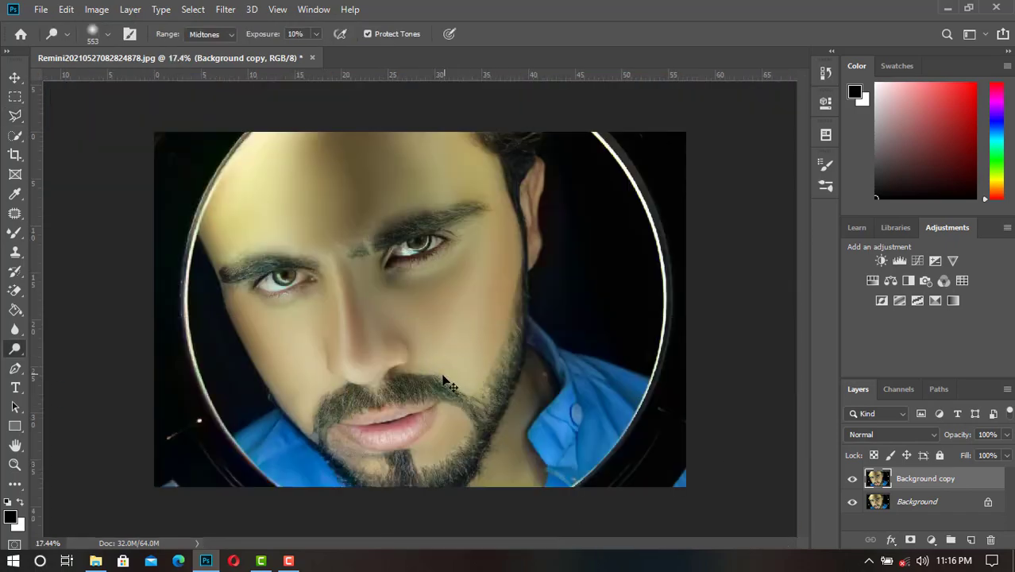
{"action": "scroll", "coordinate": [366, 429], "scroll_direction": "up", "scroll_amount": 3}
{"action": "scroll", "coordinate": [366, 429], "scroll_direction": "up", "scroll_amount": 3}
{"action": "scroll", "coordinate": [366, 429], "scroll_direction": "up", "scroll_amount": 3}
{"action": "key", "text": "b"}
{"action": "left_click_drag", "start_coordinate": [397, 329], "coordinate": [374, 313]}
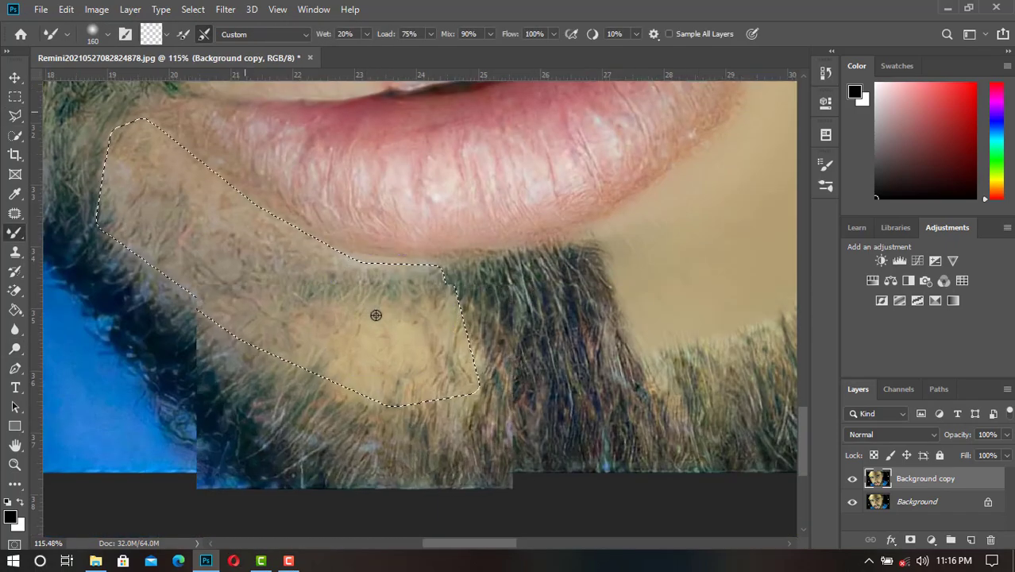
{"action": "mouse_move", "coordinate": [368, 358]}
{"action": "left_mouse_down"}
{"action": "mouse_move", "coordinate": [351, 354]}
{"action": "mouse_move", "coordinate": [415, 375]}
{"action": "mouse_move", "coordinate": [395, 429]}
{"action": "mouse_move", "coordinate": [526, 404]}
{"action": "mouse_move", "coordinate": [468, 191]}
{"action": "mouse_move", "coordinate": [439, 356]}
{"action": "mouse_move", "coordinate": [210, 279]}
{"action": "mouse_move", "coordinate": [372, 370]}
{"action": "mouse_move", "coordinate": [256, 309]}
{"action": "mouse_move", "coordinate": [387, 359]}
{"action": "mouse_move", "coordinate": [444, 401]}
{"action": "left_mouse_up"}
{"action": "scroll", "coordinate": [329, 378], "scroll_direction": "up", "scroll_amount": 3}
{"action": "scroll", "coordinate": [328, 378], "scroll_direction": "left", "scroll_amount": 2}
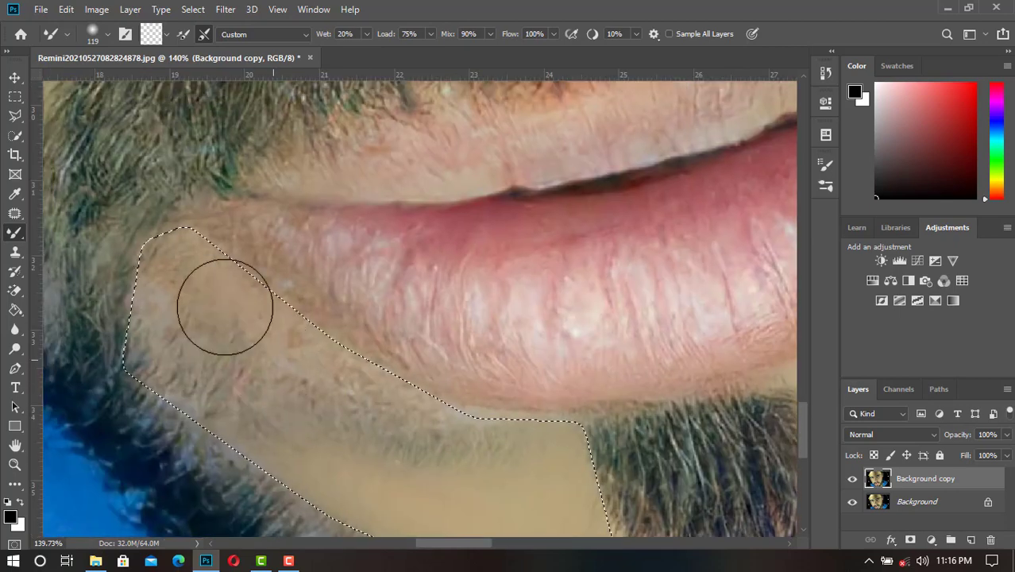
{"action": "mouse_move", "coordinate": [222, 301]}
{"action": "left_mouse_down"}
{"action": "mouse_move", "coordinate": [200, 287]}
{"action": "mouse_move", "coordinate": [433, 414]}
{"action": "mouse_move", "coordinate": [359, 431]}
{"action": "mouse_move", "coordinate": [485, 487]}
{"action": "mouse_move", "coordinate": [502, 471]}
{"action": "mouse_move", "coordinate": [433, 487]}
{"action": "mouse_move", "coordinate": [140, 301]}
{"action": "mouse_move", "coordinate": [142, 393]}
{"action": "mouse_move", "coordinate": [200, 385]}
{"action": "mouse_move", "coordinate": [311, 469]}
{"action": "mouse_move", "coordinate": [200, 356]}
{"action": "mouse_move", "coordinate": [385, 487]}
{"action": "mouse_move", "coordinate": [489, 476]}
{"action": "left_mouse_up"}
- Deselect, fit the image on screen, and zoom in on the beard and neck
{"action": "key", "text": "ctrl+d"}
{"action": "key", "text": "z"}
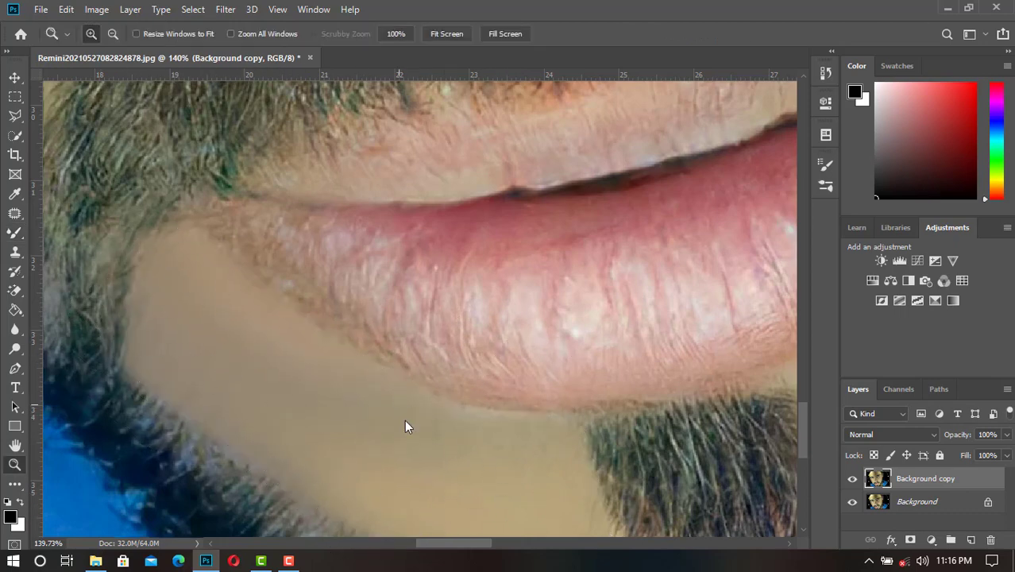
{"action": "right_click", "coordinate": [439, 435]}
{"action": "left_click", "coordinate": [461, 433]}
{"action": "left_click", "coordinate": [567, 443]}
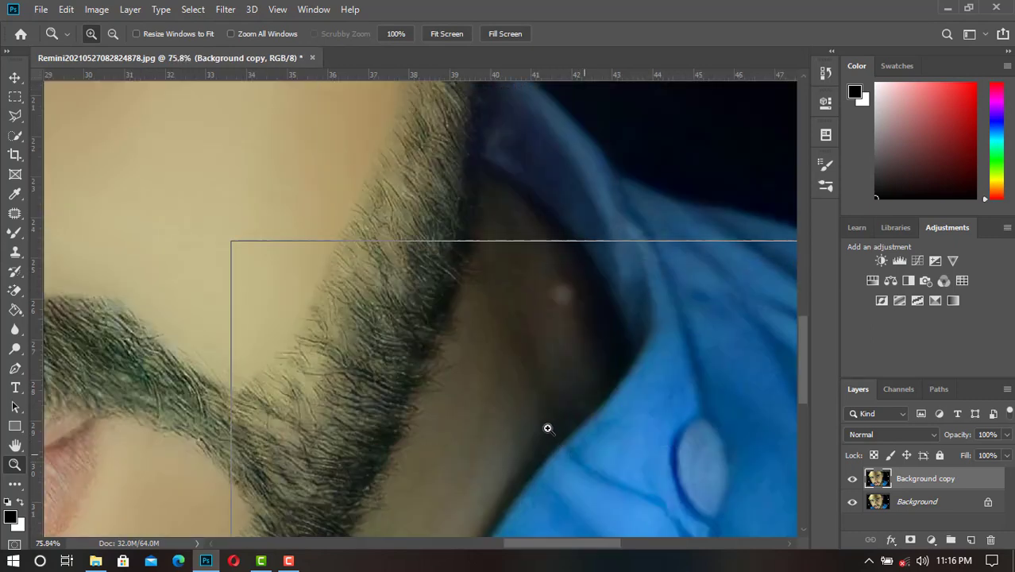
- Blend the neck skin along the beard edge, then fit the image on screen
{"action": "key", "text": "b"}
{"action": "key", "text": "bracketright"}
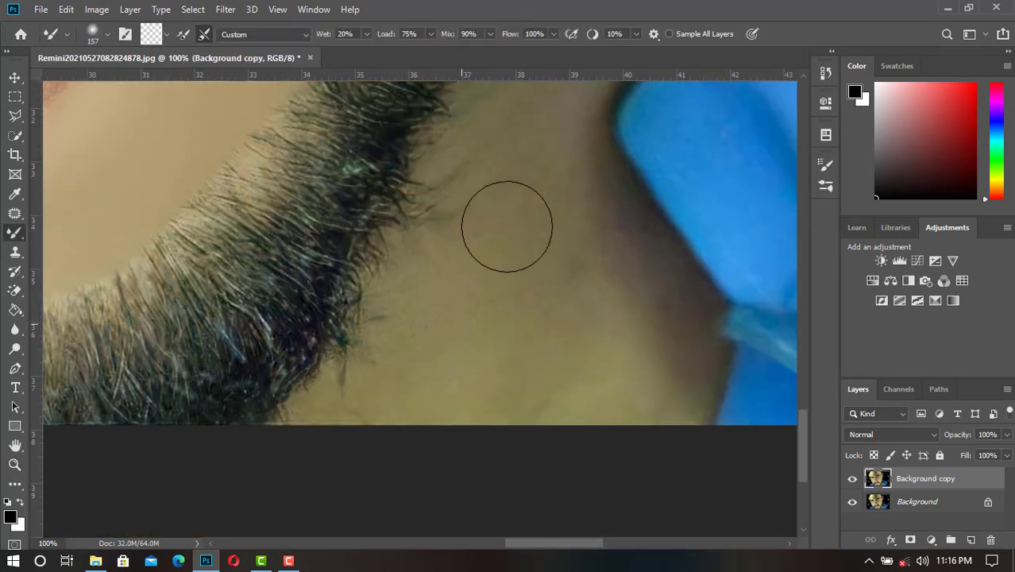
{"action": "key", "text": "bracketright"}
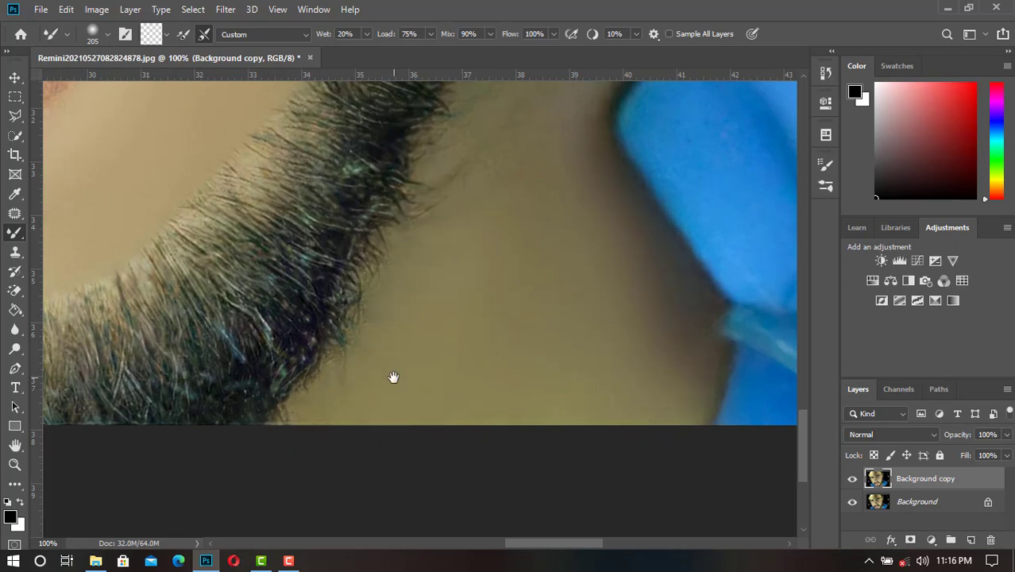
{"action": "left_click_drag", "start_coordinate": [394, 376], "coordinate": [389, 548]}
{"action": "key", "text": "bracketleft"}
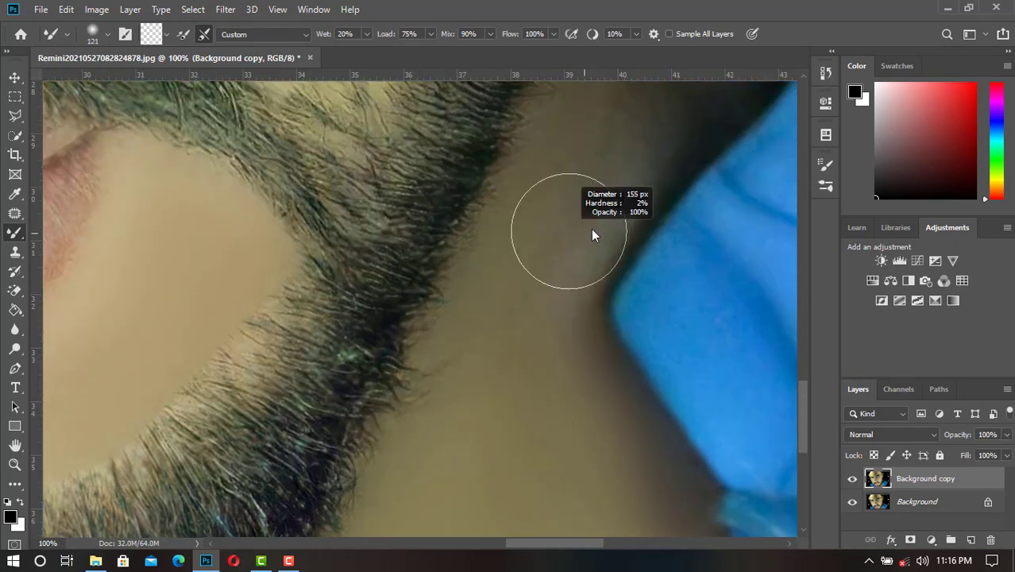
{"action": "left_click_drag", "start_coordinate": [582, 162], "coordinate": [539, 370]}
{"action": "key", "text": "bracketright"}
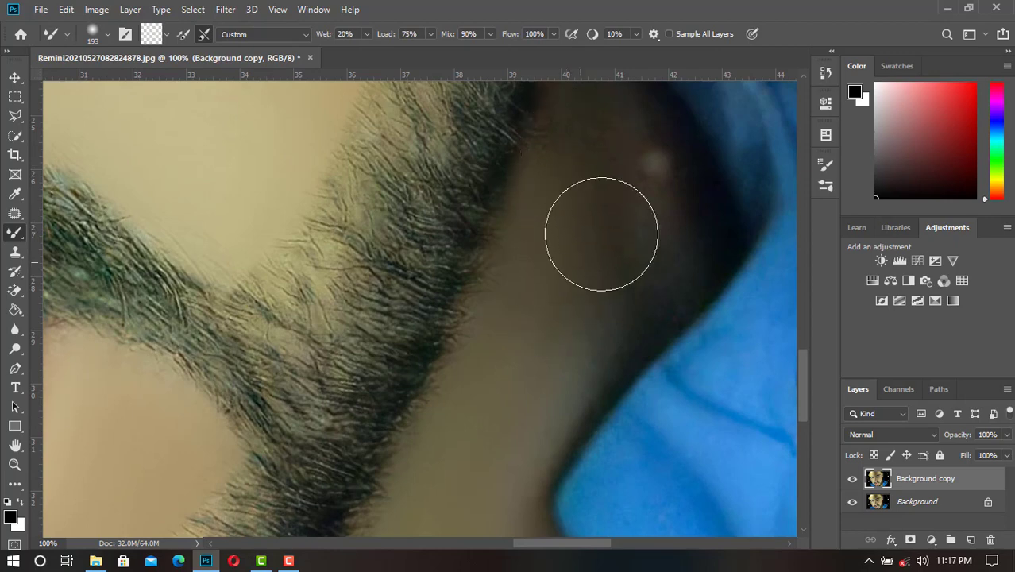
{"action": "left_click_drag", "start_coordinate": [553, 396], "coordinate": [494, 274]}
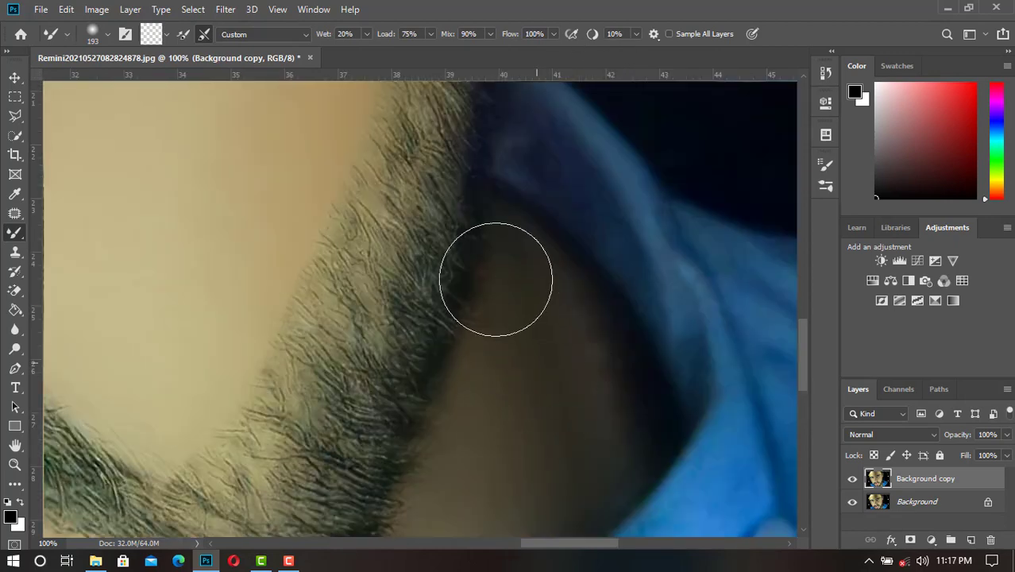
{"action": "key", "text": "z"}
{"action": "right_click", "coordinate": [512, 332]}
{"action": "left_click", "coordinate": [526, 333]}
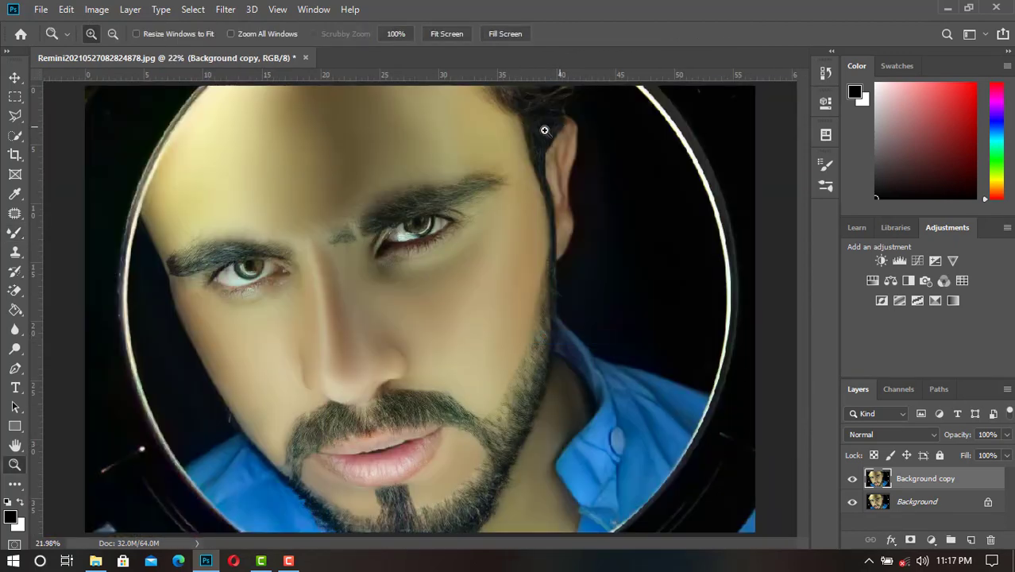
- Zoom to 100% on the ear and blend its skin with the Mixer Brush
{"action": "left_click", "coordinate": [545, 129]}
{"action": "left_click", "coordinate": [628, 318]}
{"action": "key", "text": "b"}
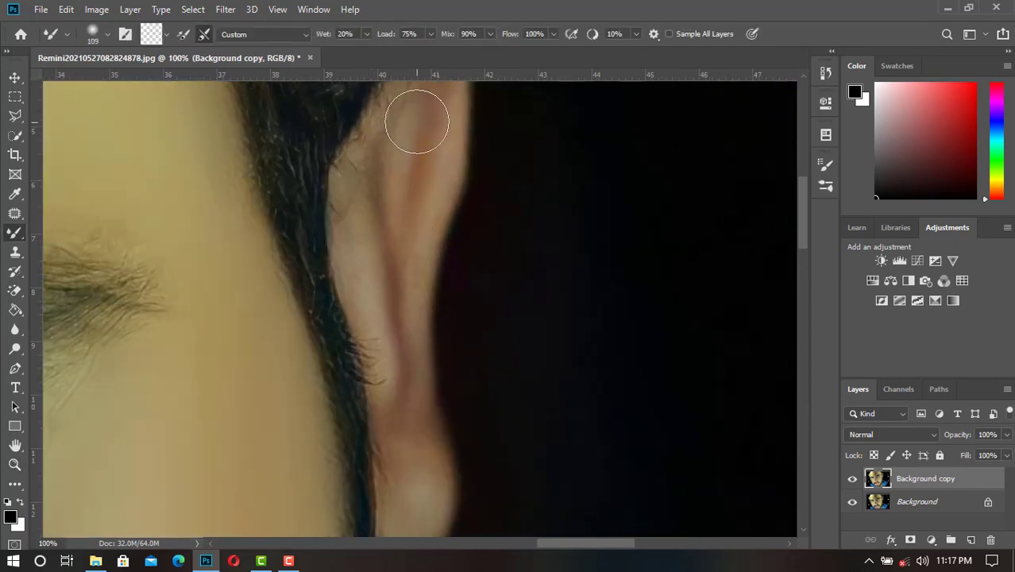
{"action": "scroll", "coordinate": [393, 270], "scroll_direction": "down", "scroll_amount": 3}
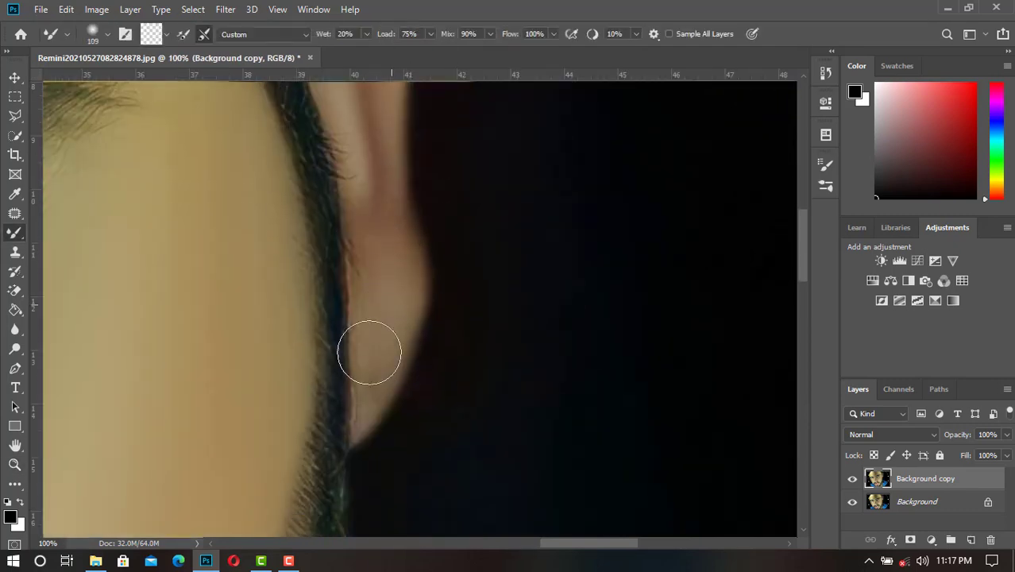
- Zoom to 50% on the forehead between the brows and blend it smooth
{"action": "key", "text": "z"}
{"action": "right_click", "coordinate": [390, 274]}
{"action": "left_click", "coordinate": [421, 286]}
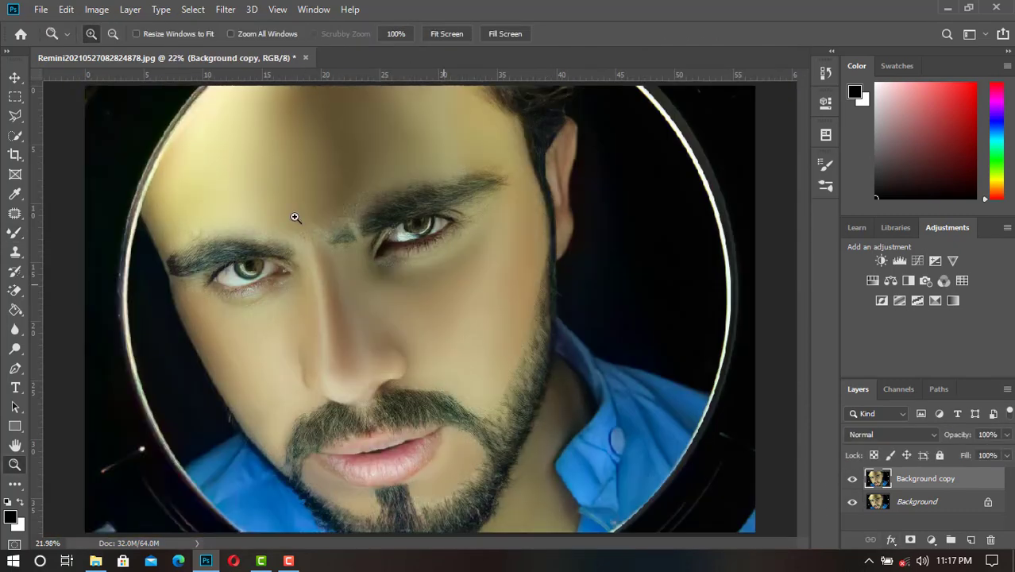
{"action": "left_click", "coordinate": [385, 265]}
{"action": "left_click", "coordinate": [441, 284]}
{"action": "key", "text": "b"}
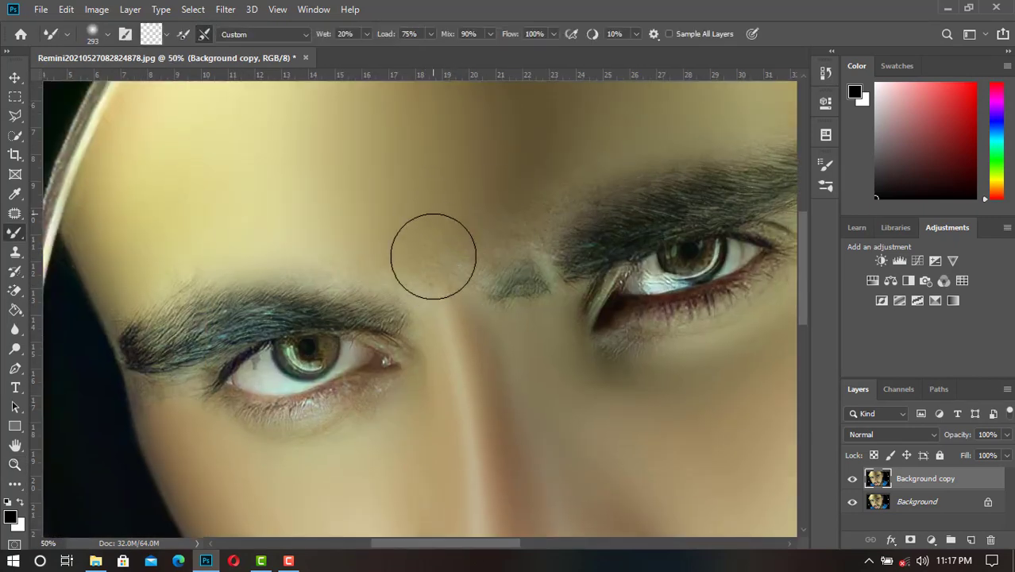
{"action": "scroll", "coordinate": [465, 340], "scroll_direction": "up", "scroll_amount": 2}
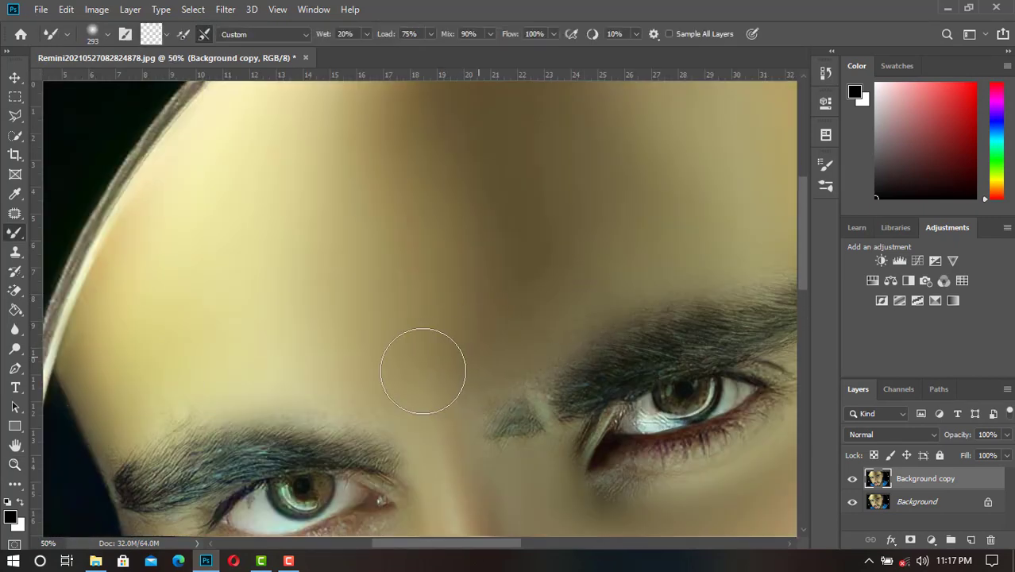
{"action": "scroll", "coordinate": [306, 408], "scroll_direction": "up", "scroll_amount": 2}
{"action": "scroll", "coordinate": [181, 291], "scroll_direction": "down", "scroll_amount": 3}
{"action": "scroll", "coordinate": [181, 290], "scroll_direction": "right", "scroll_amount": 2}
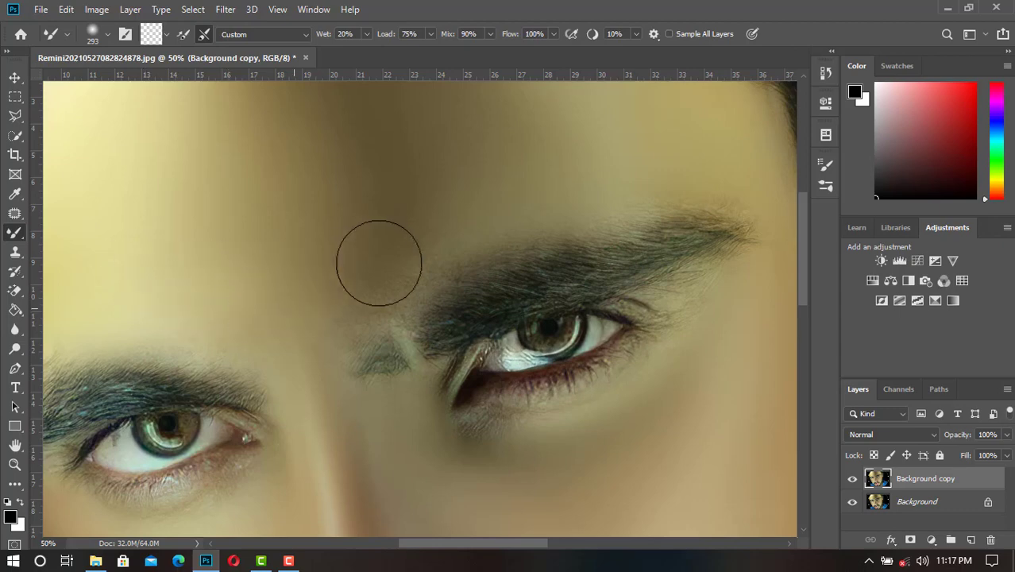
{"action": "scroll", "coordinate": [500, 268], "scroll_direction": "right", "scroll_amount": 3}
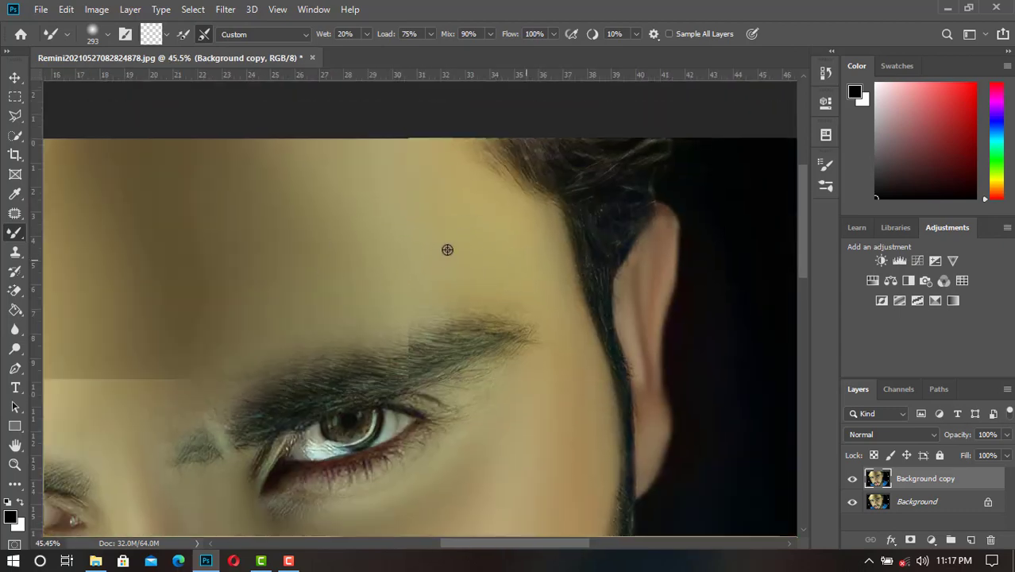
{"action": "scroll", "coordinate": [446, 249], "scroll_direction": "down", "scroll_amount": 5}
{"action": "scroll", "coordinate": [441, 258], "scroll_direction": "up", "scroll_amount": 2}
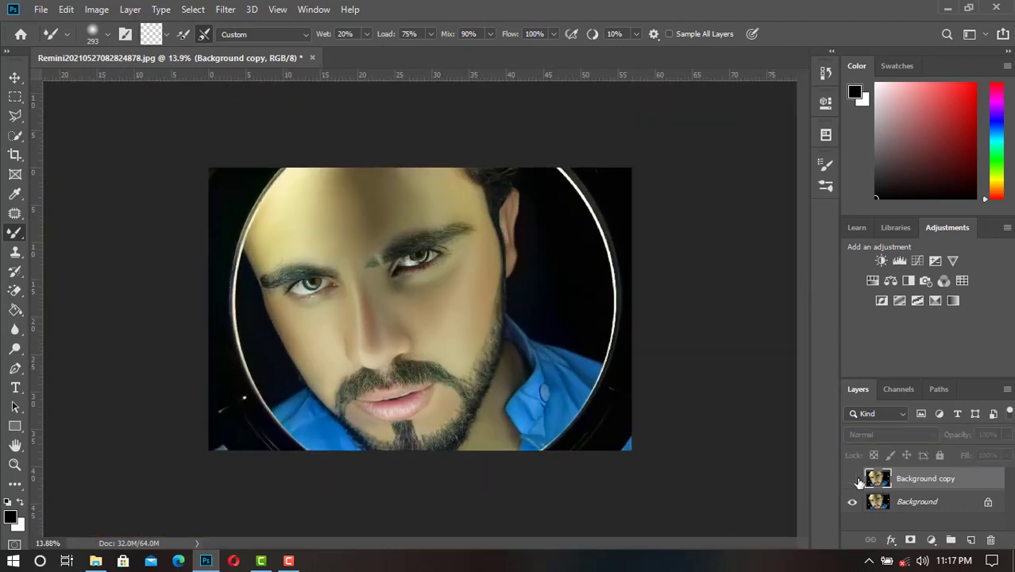
- Compare before and after, merge the retouched copy into Background, and duplicate it as Layer 1
{"action": "left_click", "coordinate": [852, 479]}
{"action": "key", "text": "ctrl+e"}
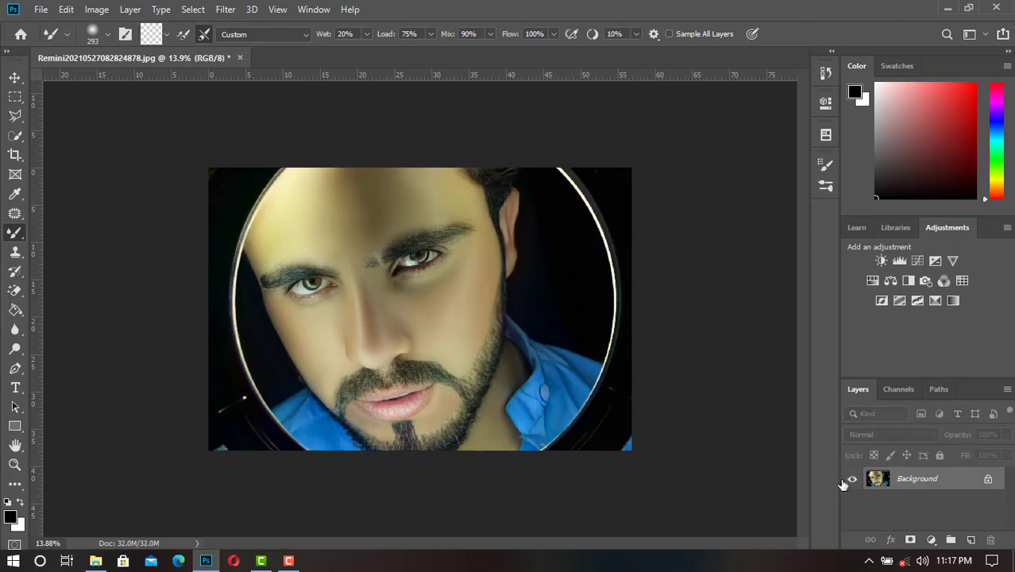
{"action": "key", "text": "ctrl+j"}
{"action": "left_click", "coordinate": [238, 6]}
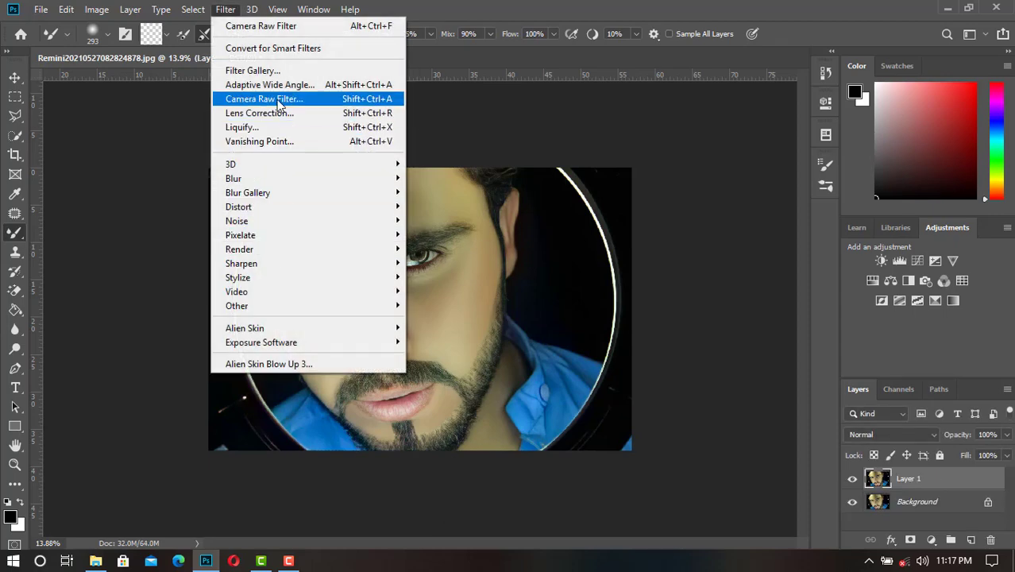
- Apply the Camera Raw Filter to Layer 1 and load the saved settings file
{"action": "left_click", "coordinate": [270, 97]}
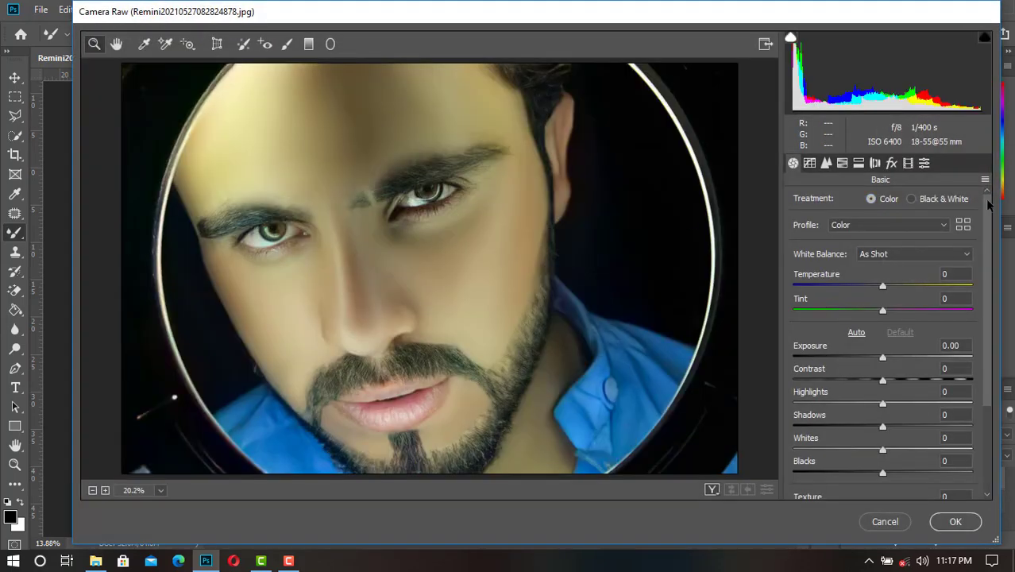
{"action": "left_click", "coordinate": [985, 179]}
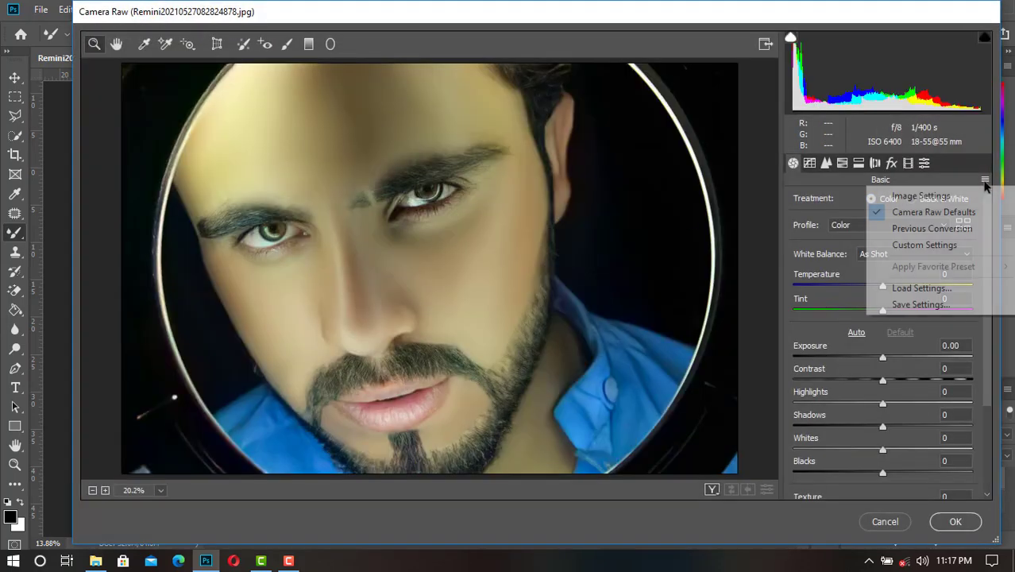
{"action": "left_click", "coordinate": [913, 296]}
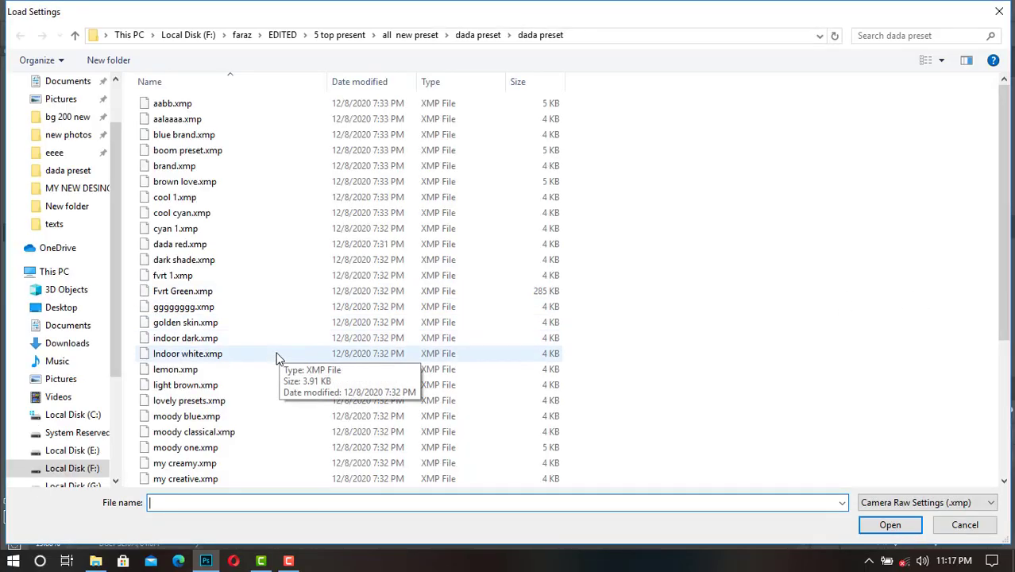
{"action": "double_click", "coordinate": [413, 380]}
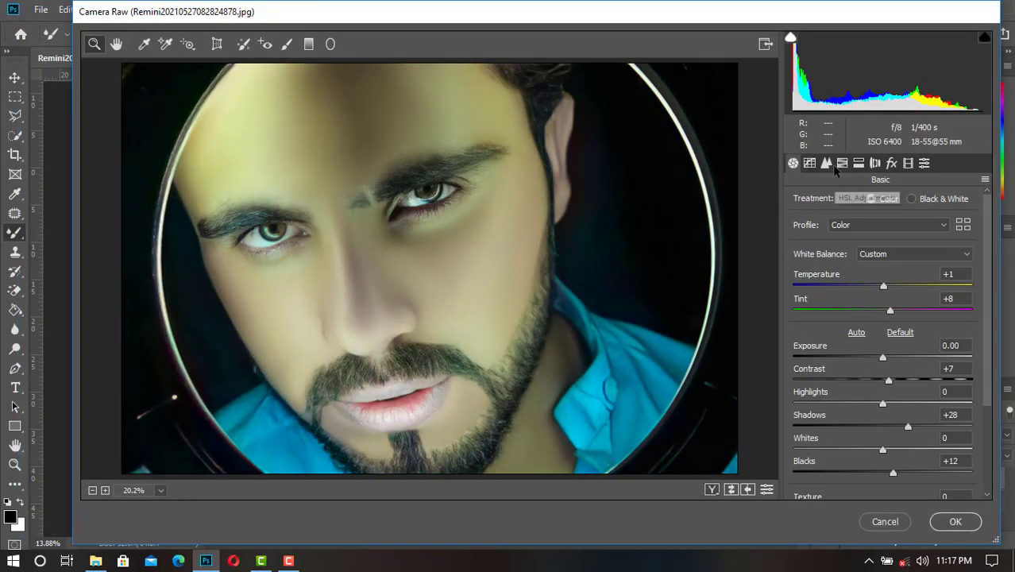
- In HSL, reset the Blues hue, desaturate Yellows, and set Oranges saturation to -20
{"action": "left_click", "coordinate": [842, 162]}
{"action": "double_click", "coordinate": [846, 380]}
{"action": "left_click", "coordinate": [854, 203]}
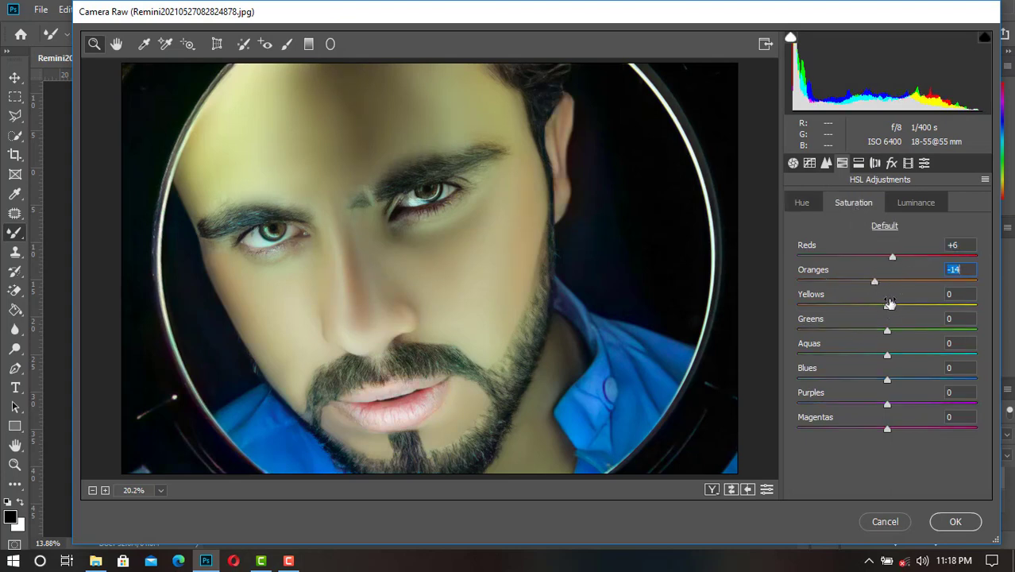
{"action": "left_click_drag", "start_coordinate": [890, 304], "coordinate": [807, 305]}
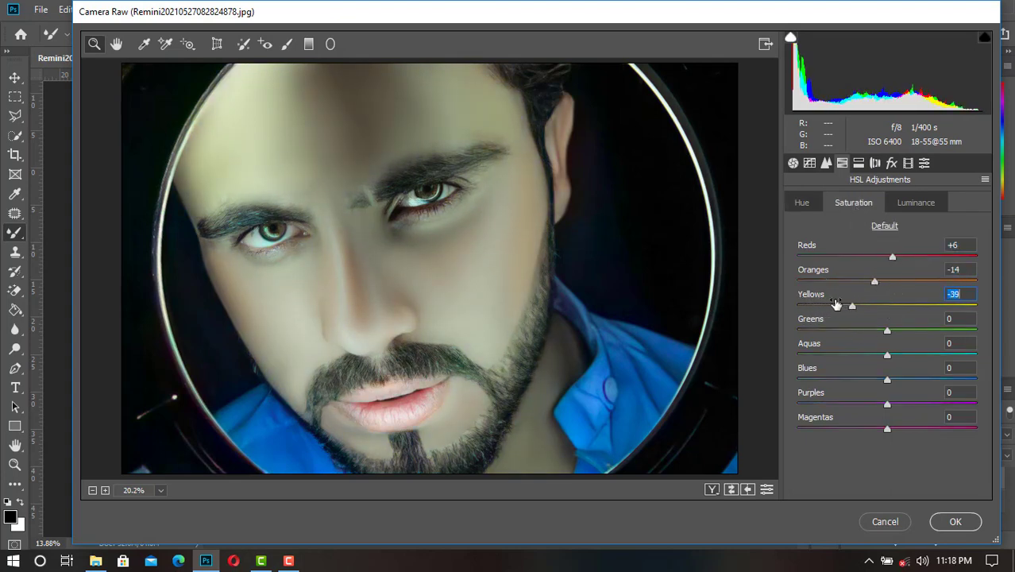
{"action": "left_click", "coordinate": [915, 203]}
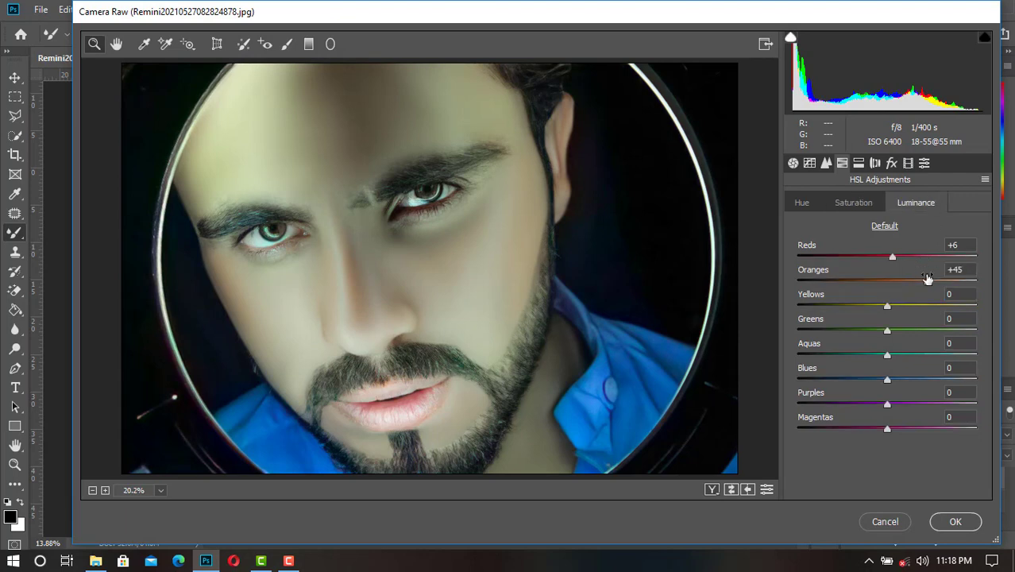
{"action": "left_click", "coordinate": [855, 204]}
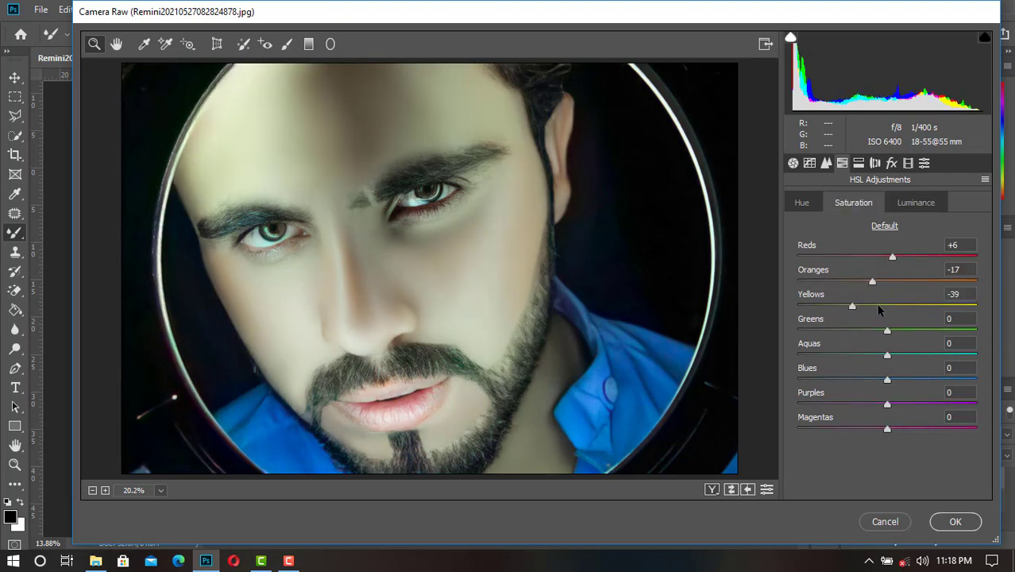
{"action": "left_click_drag", "start_coordinate": [855, 307], "coordinate": [816, 281]}
{"action": "type", "text": "-20"}
{"action": "key", "text": "Return"}
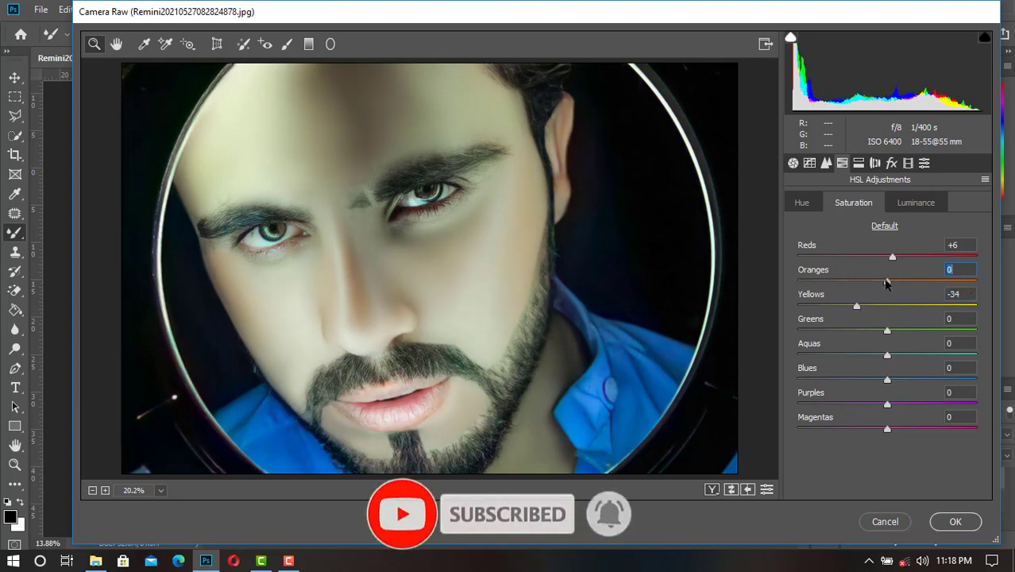
- Raise Reds luminance to +29 and lower Oranges saturation further to -32
{"action": "left_click", "coordinate": [918, 203]}
{"action": "left_click_drag", "start_coordinate": [917, 256], "coordinate": [904, 256]}
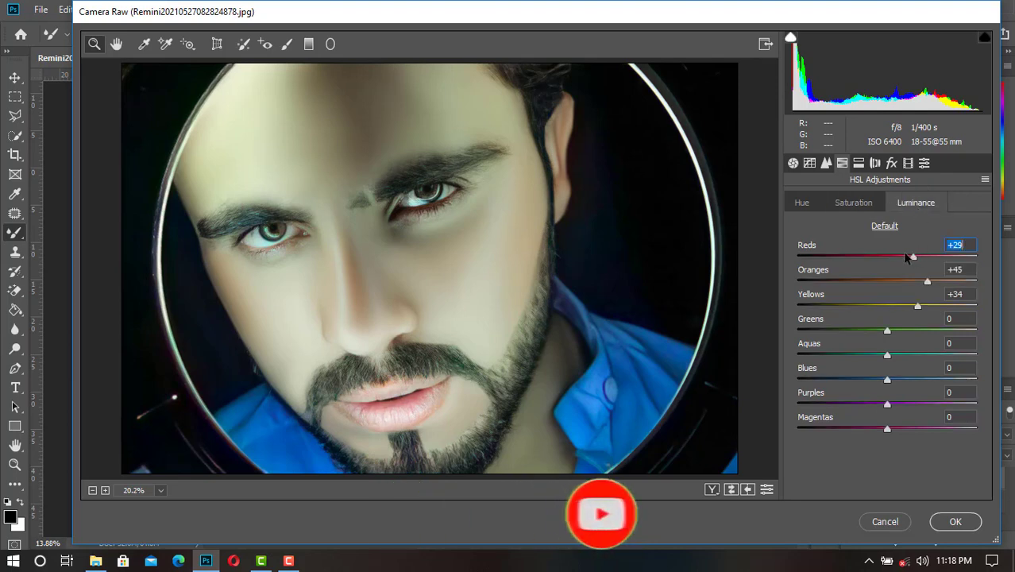
{"action": "left_click", "coordinate": [853, 203]}
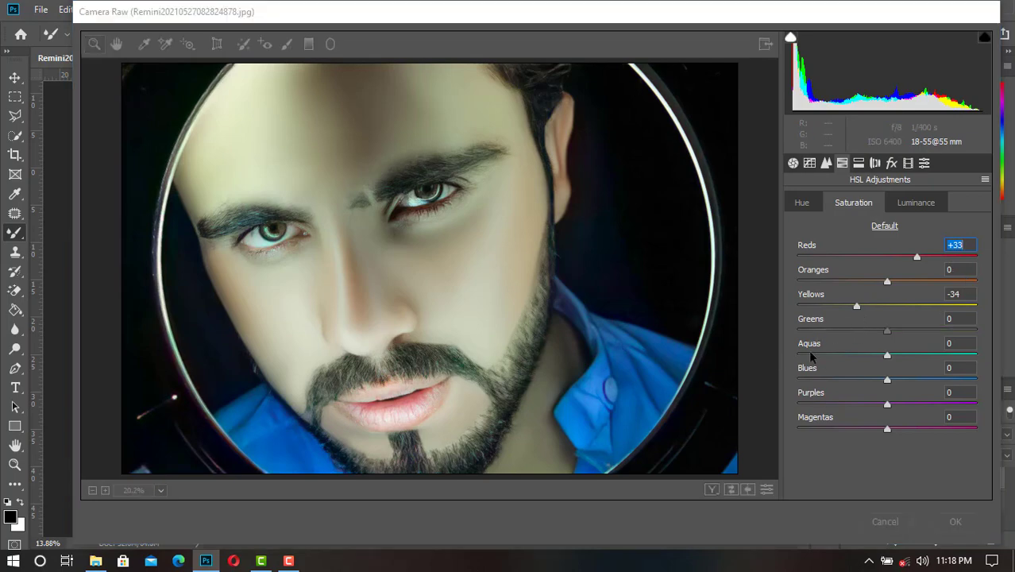
{"action": "key", "text": "super+e"}
{"action": "key", "text": "super+e"}
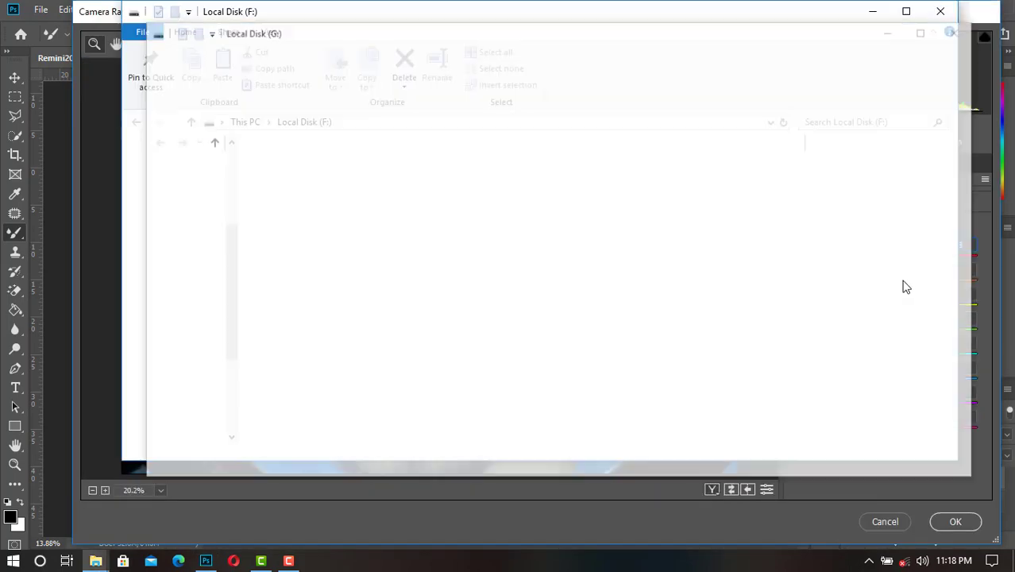
{"action": "left_click", "coordinate": [788, 539]}
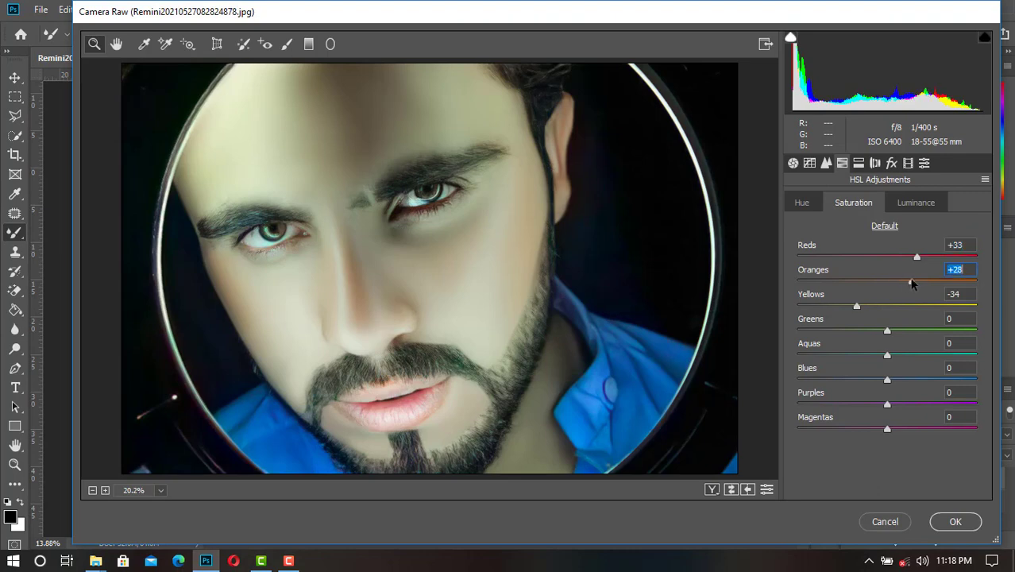
{"action": "left_click_drag", "start_coordinate": [911, 283], "coordinate": [866, 284]}
{"action": "left_click", "coordinate": [916, 202]}
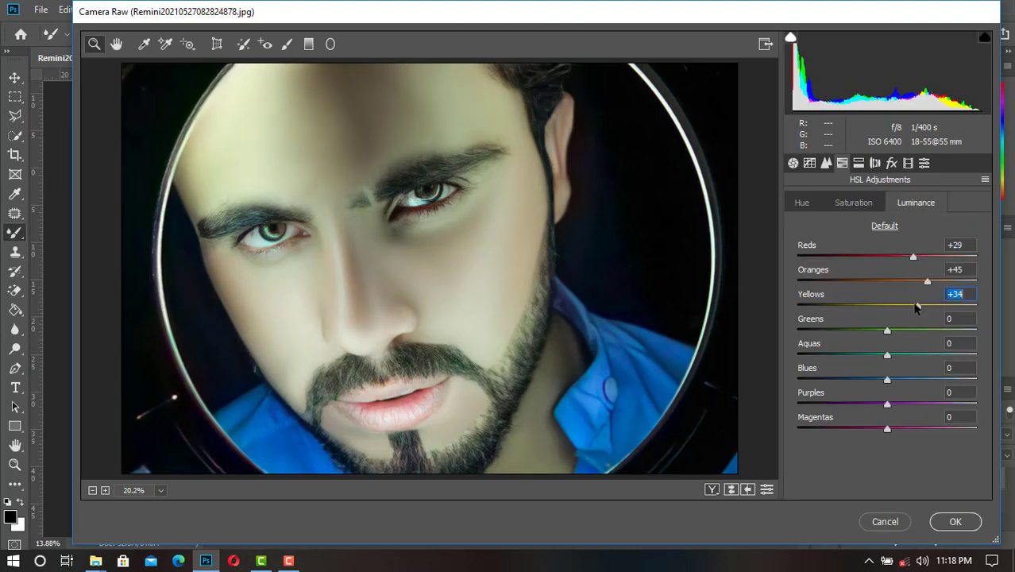
- Try and undo a Blues hue shift, then set Calibration Red Primary hue to +19
{"action": "left_click", "coordinate": [802, 203]}
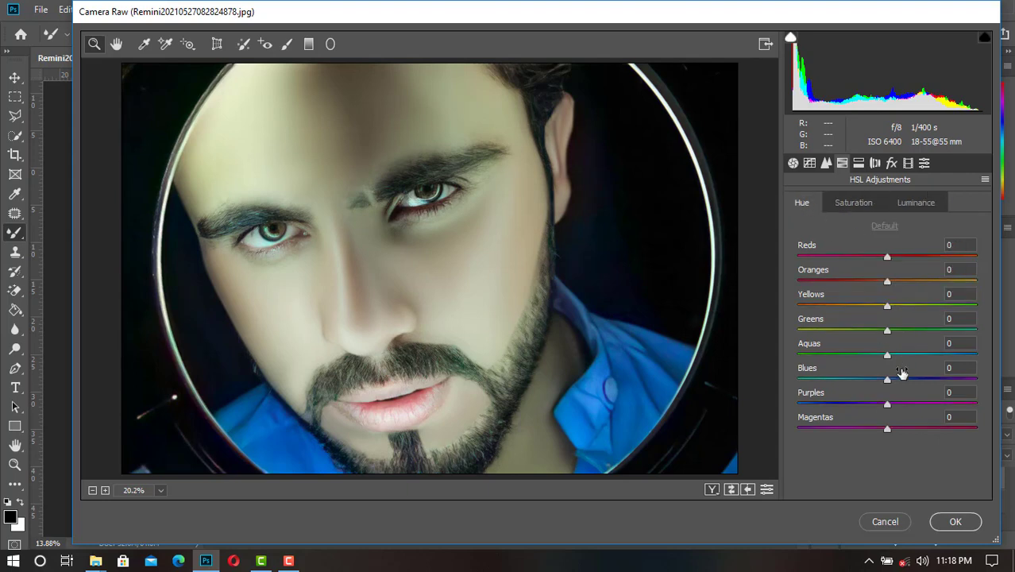
{"action": "mouse_move", "coordinate": [887, 379]}
{"action": "left_mouse_down"}
{"action": "mouse_move", "coordinate": [575, 371]}
{"action": "mouse_move", "coordinate": [968, 414]}
{"action": "left_mouse_up"}
{"action": "key", "text": "ctrl+z"}
{"action": "left_click", "coordinate": [892, 163]}
{"action": "left_click_drag", "start_coordinate": [876, 309], "coordinate": [735, 256]}
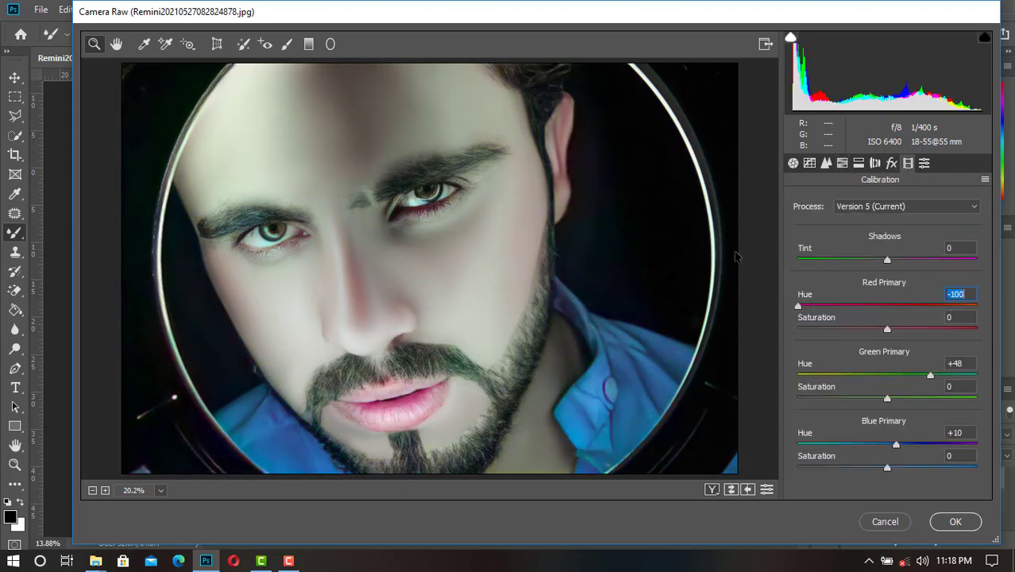
{"action": "left_click_drag", "start_coordinate": [922, 283], "coordinate": [954, 289]}
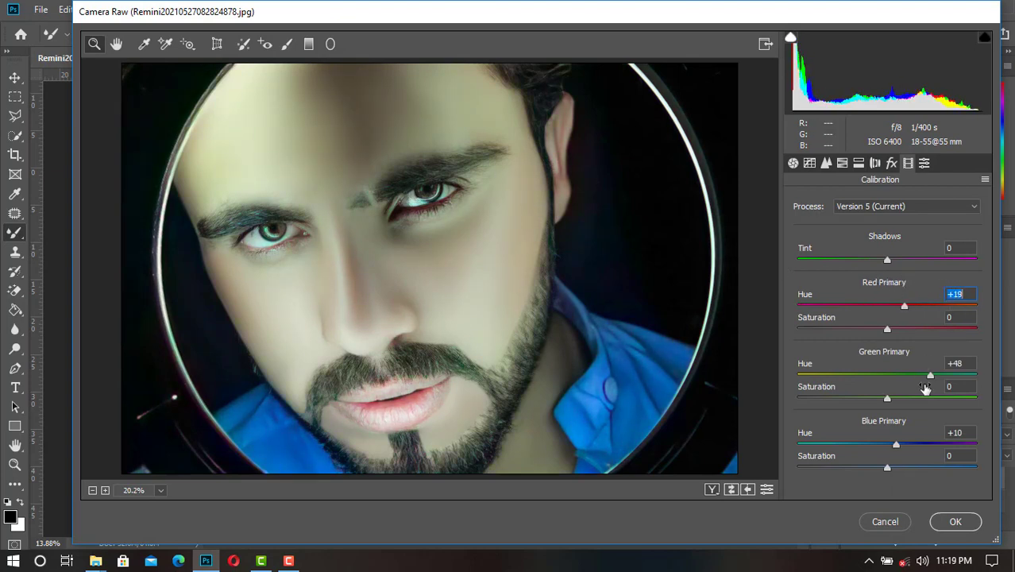
- Set Green Primary hue to +13 and Blue Primary hue to -28, and apply Camera Raw
{"action": "left_click_drag", "start_coordinate": [931, 363], "coordinate": [958, 363]}
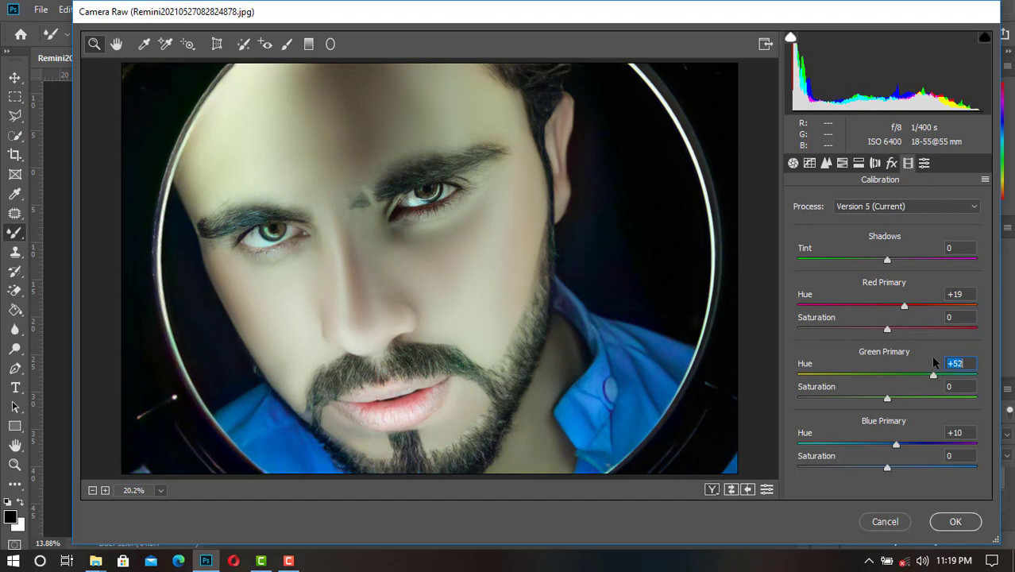
{"action": "key", "text": "Down"}
{"action": "key", "text": "Down"}
{"action": "key", "text": "Down"}
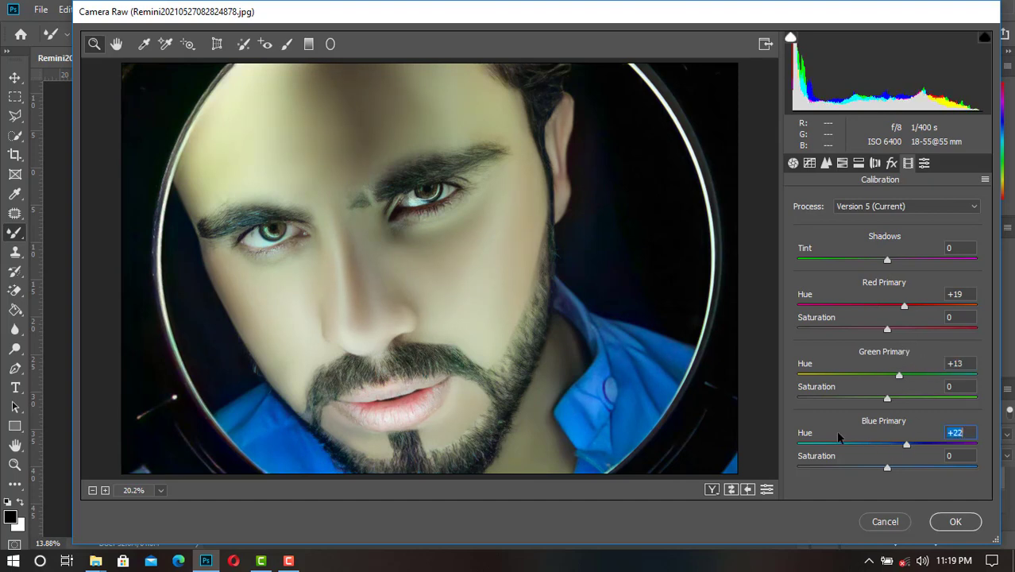
{"action": "key", "text": "shift+Up"}
{"action": "key", "text": "shift+Up"}
{"action": "key", "text": "shift+Up"}
{"action": "key", "text": "Up"}
{"action": "key", "text": "Up"}
{"action": "key", "text": "Up"}
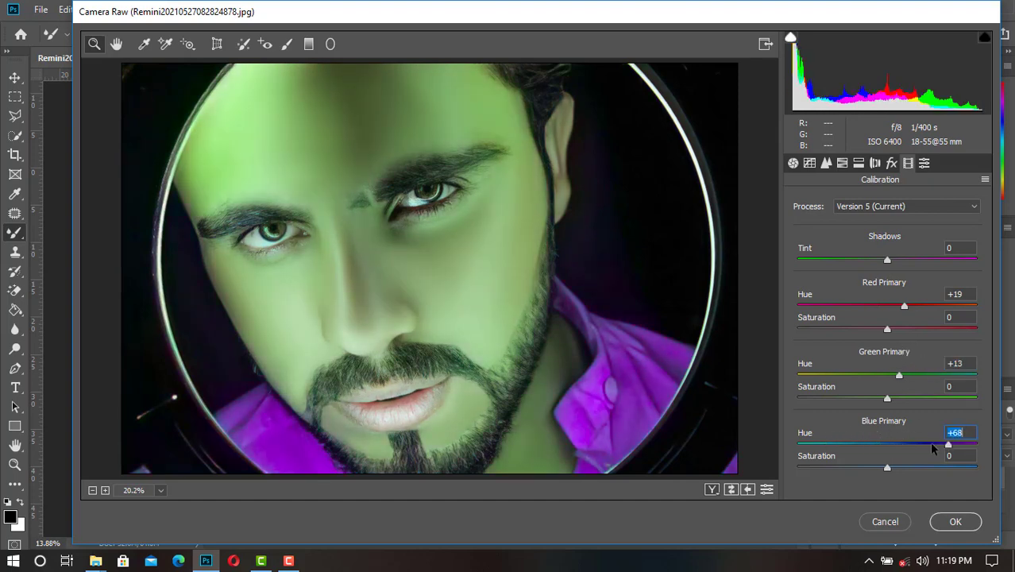
{"action": "left_click_drag", "start_coordinate": [932, 445], "coordinate": [880, 445]}
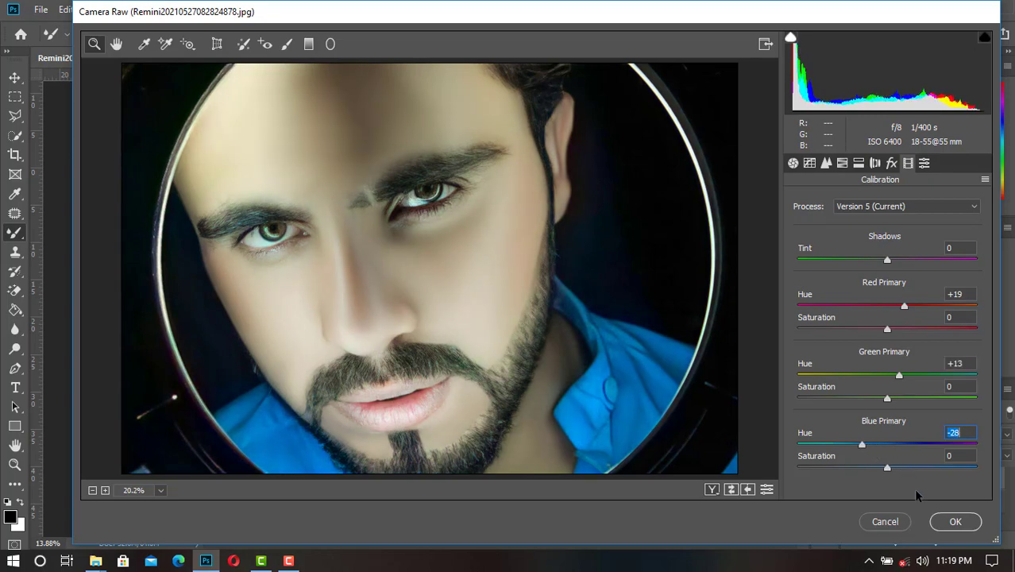
{"action": "left_click", "coordinate": [968, 522]}
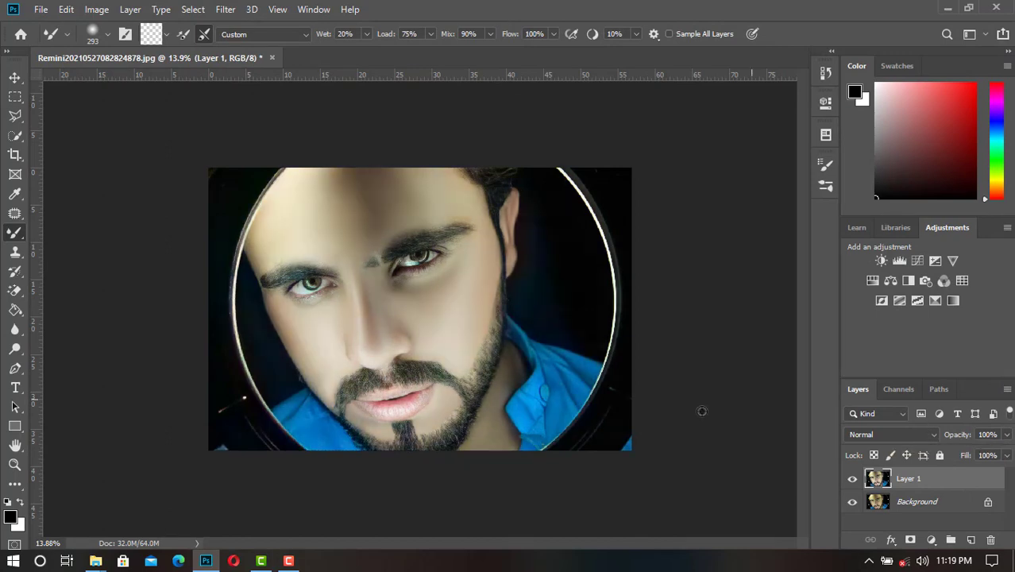
- Add a layer mask to Layer 1 and paint black over the lips at 47% opacity
{"action": "scroll", "coordinate": [447, 459], "scroll_direction": "up", "scroll_amount": 3}
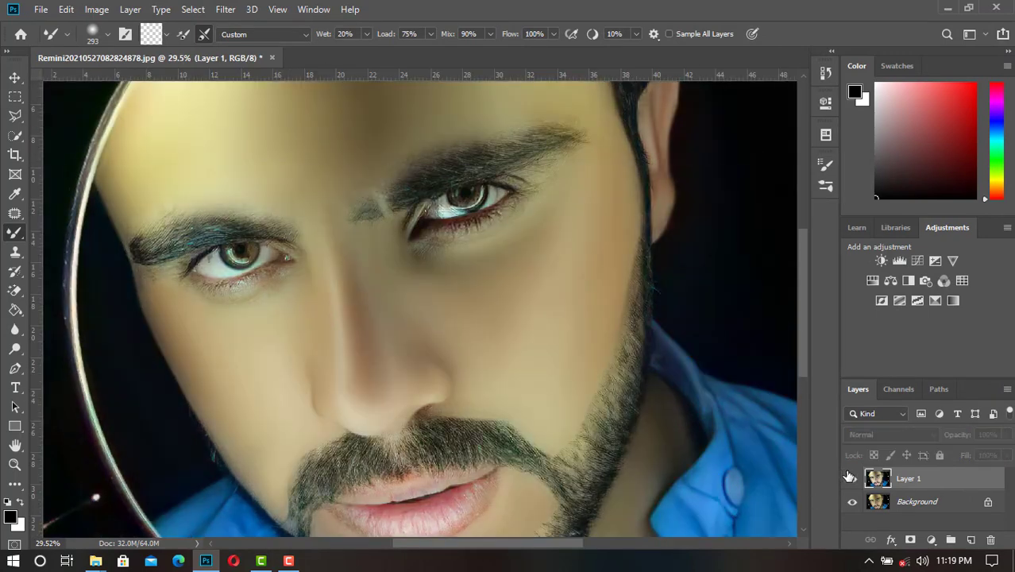
{"action": "scroll", "coordinate": [442, 394], "scroll_direction": "down", "scroll_amount": 2}
{"action": "scroll", "coordinate": [443, 394], "scroll_direction": "up", "scroll_amount": 2}
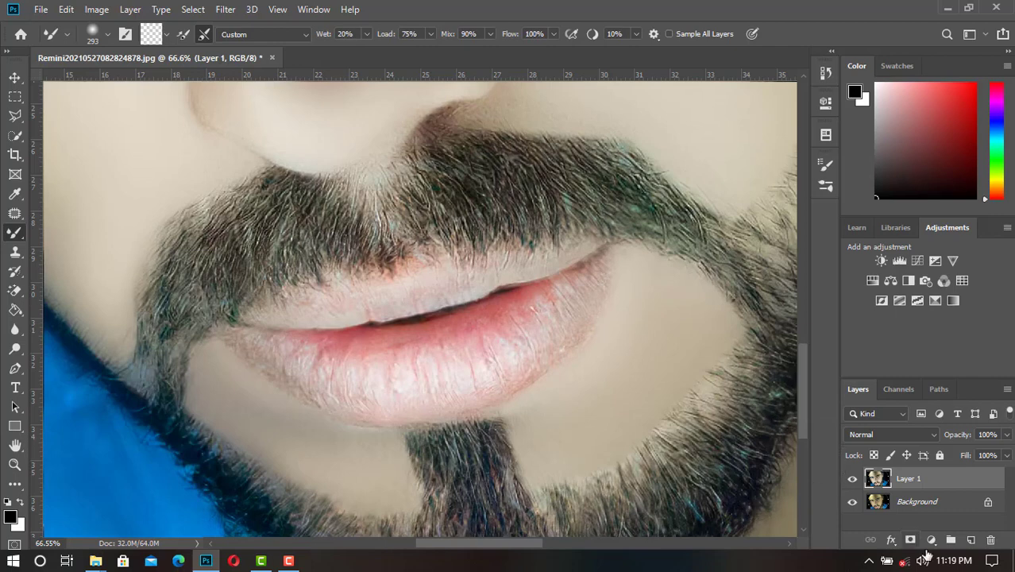
{"action": "left_click", "coordinate": [910, 540]}
{"action": "right_click", "coordinate": [19, 232]}
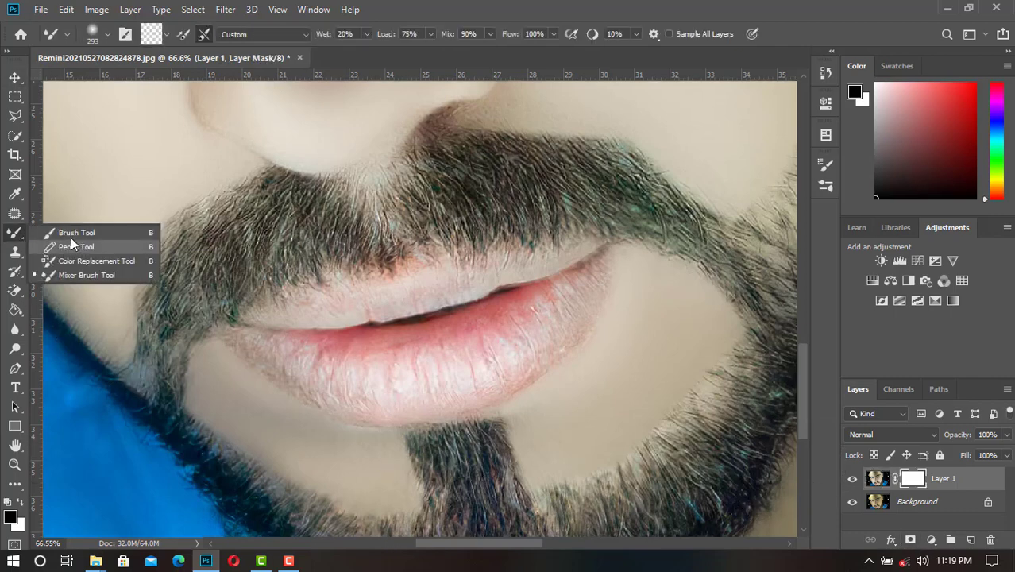
{"action": "left_click", "coordinate": [67, 231]}
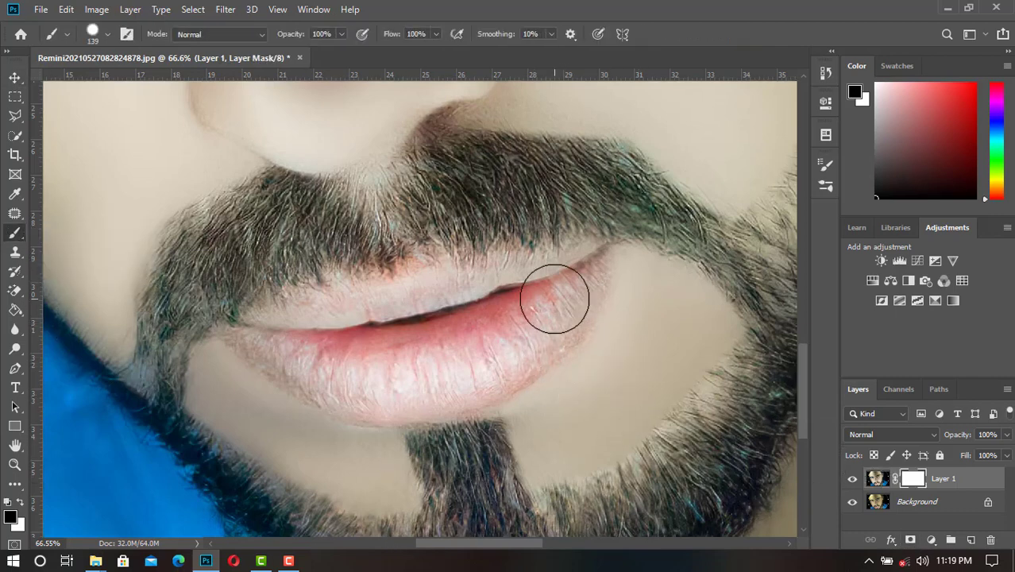
{"action": "right_click", "coordinate": [429, 320]}
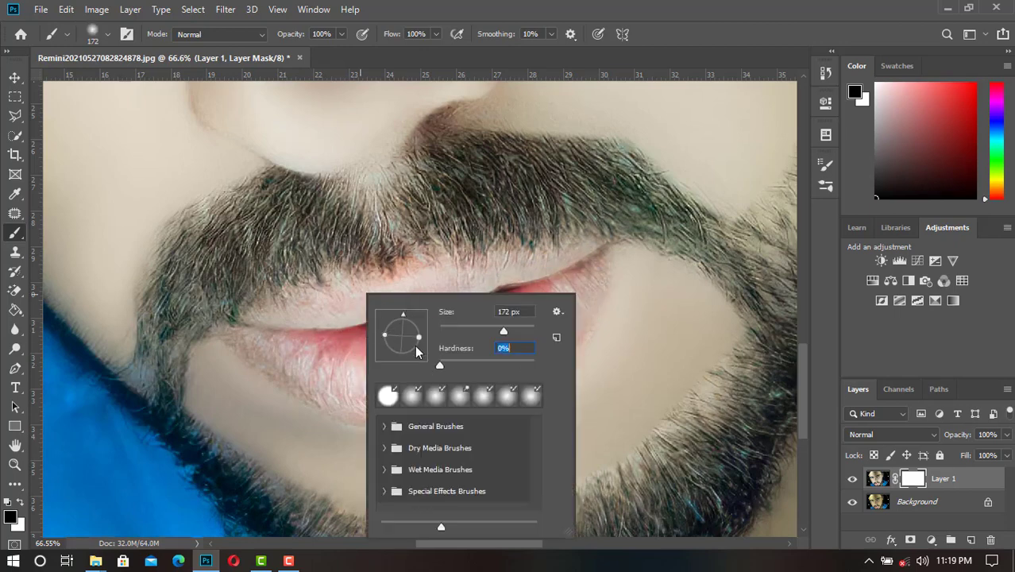
{"action": "key", "text": "Return"}
{"action": "mouse_move", "coordinate": [454, 271]}
{"action": "left_mouse_down"}
{"action": "mouse_move", "coordinate": [503, 333]}
{"action": "mouse_move", "coordinate": [263, 340]}
{"action": "mouse_move", "coordinate": [556, 260]}
{"action": "mouse_move", "coordinate": [390, 384]}
{"action": "left_mouse_up"}
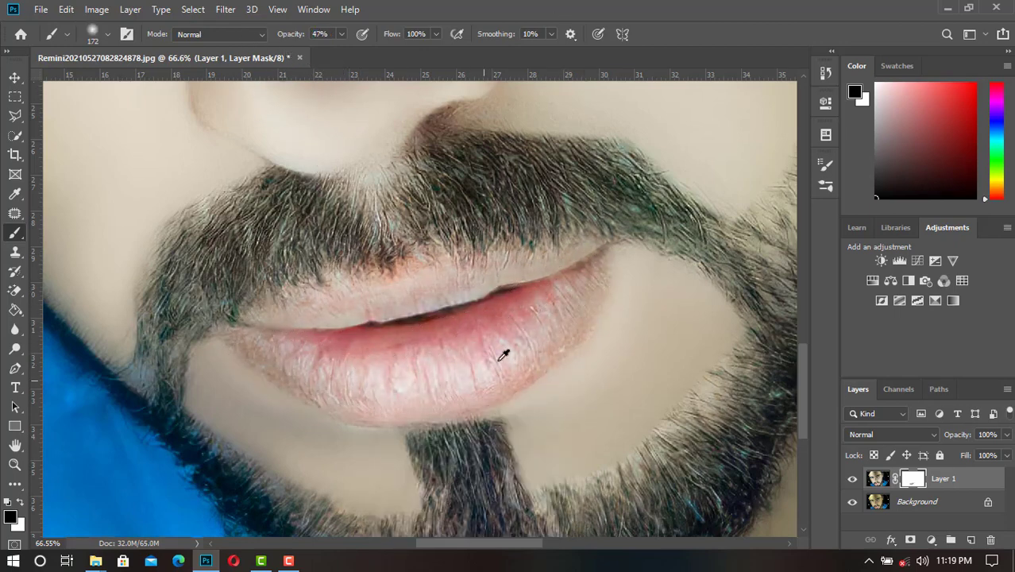
- Fit the image on screen, compare before and after, and merge Layer 1 into Background
{"action": "key", "text": "ctrl+minus"}
{"action": "key", "text": "ctrl+minus"}
{"action": "key", "text": "ctrl+minus"}
{"action": "key", "text": "z"}
{"action": "right_click", "coordinate": [453, 400]}
{"action": "left_click", "coordinate": [484, 410]}
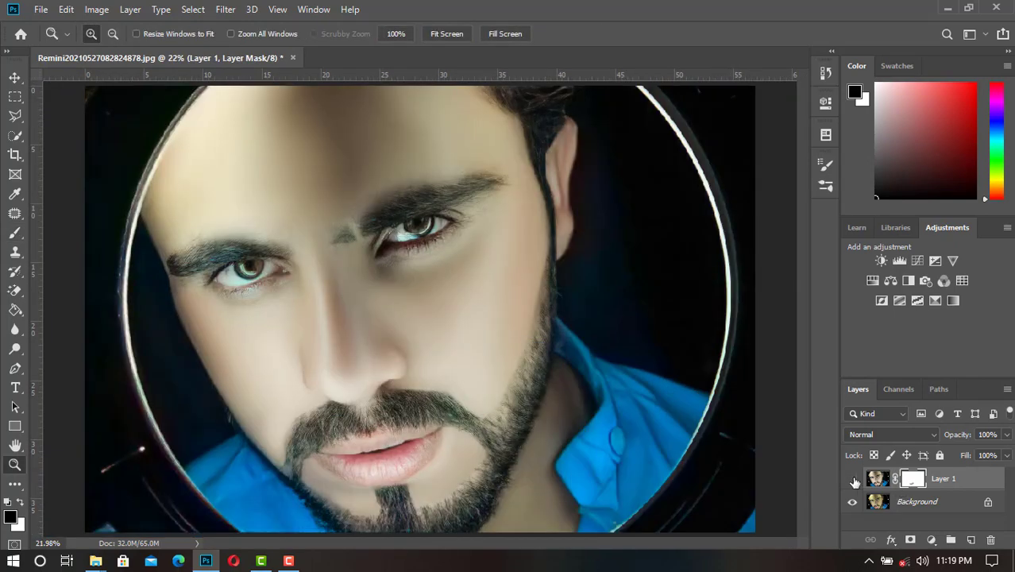
{"action": "left_click", "coordinate": [852, 479]}
{"action": "left_click", "coordinate": [853, 480]}
{"action": "key", "text": "ctrl+e"}
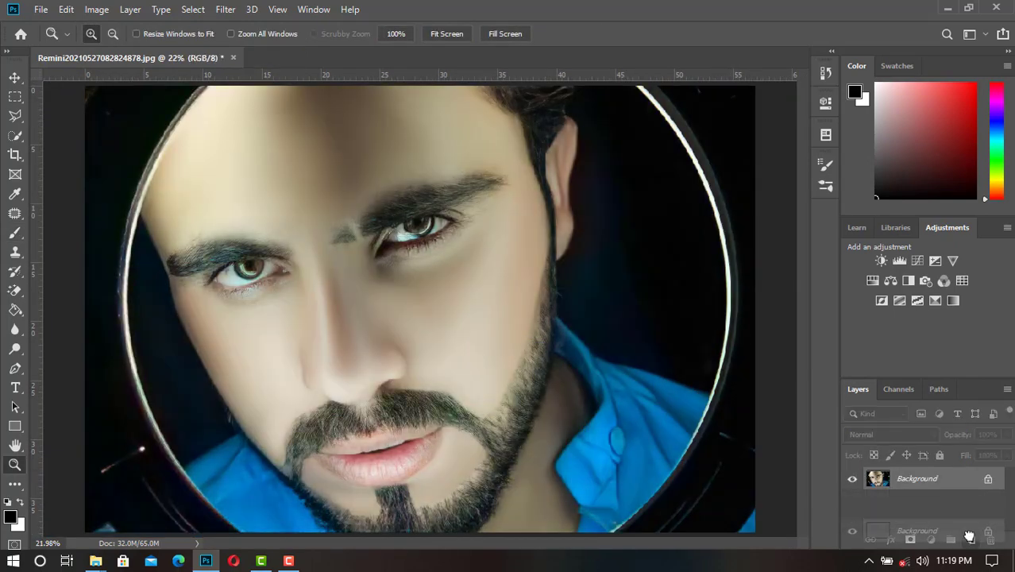
{"action": "left_click_drag", "start_coordinate": [945, 488], "coordinate": [971, 539]}
{"action": "scroll", "coordinate": [471, 331], "scroll_direction": "up", "scroll_amount": 2}
{"action": "key", "text": "ctrl+z"}
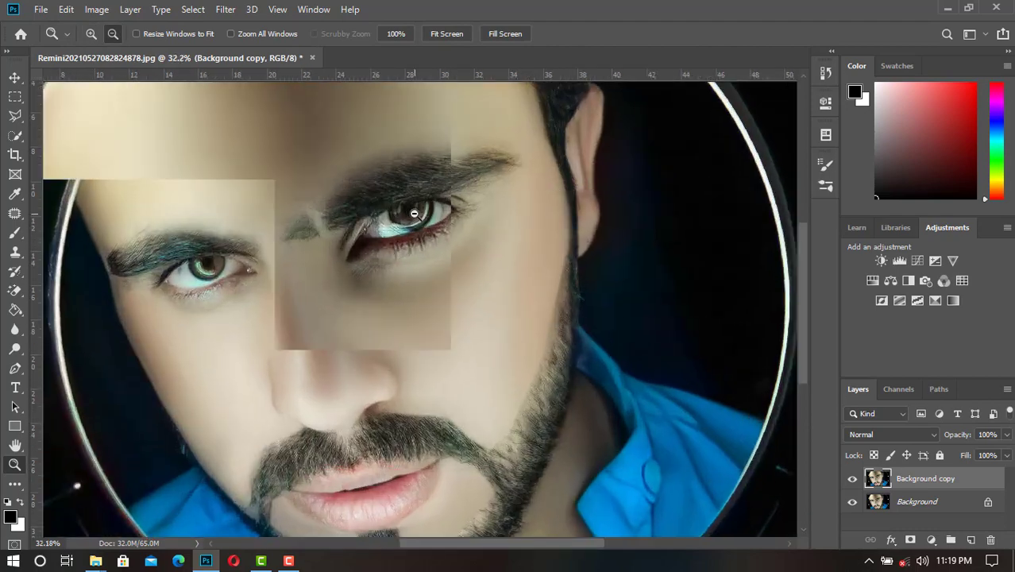
{"action": "scroll", "coordinate": [471, 330], "scroll_direction": "up", "scroll_amount": 2}
{"action": "scroll", "coordinate": [415, 193], "scroll_direction": "up", "scroll_amount": 4}
{"action": "scroll", "coordinate": [415, 193], "scroll_direction": "up", "scroll_amount": 1}
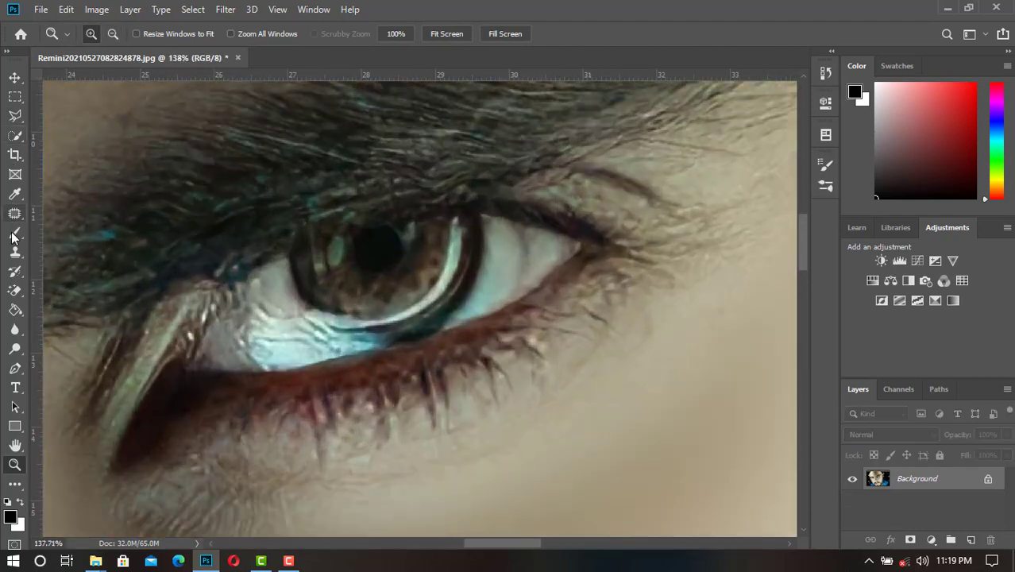
- Draw an elliptical selection around the right eye's iris and copy it to a new layer
{"action": "left_click_drag", "start_coordinate": [14, 96], "coordinate": [64, 126]}
{"action": "left_click", "coordinate": [95, 112]}
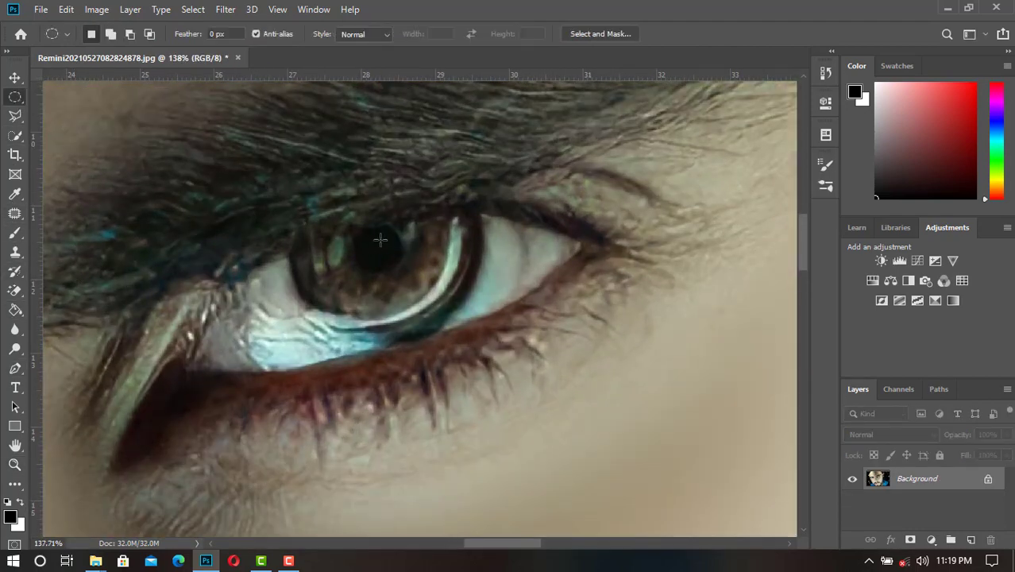
{"action": "left_click_drag", "start_coordinate": [291, 195], "coordinate": [458, 363]}
{"action": "left_click_drag", "start_coordinate": [414, 304], "coordinate": [423, 268]}
{"action": "key", "text": "ctrl+j"}
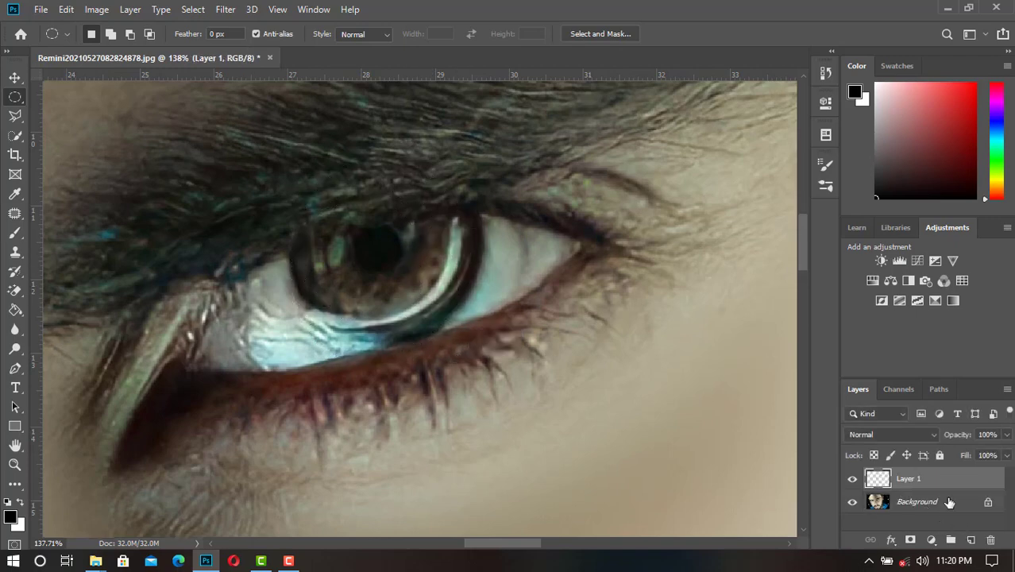
- Add a 9 px white Stroke effect to the new iris layer
{"action": "left_click", "coordinate": [910, 541]}
{"action": "left_click", "coordinate": [901, 431]}
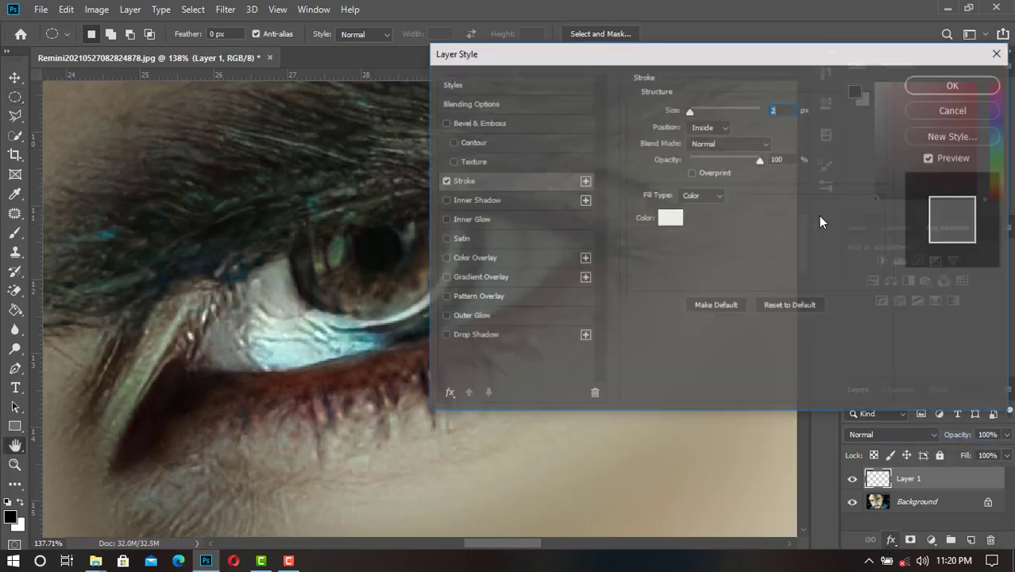
{"action": "left_click_drag", "start_coordinate": [369, 197], "coordinate": [274, 237]}
{"action": "type", "text": "7"}
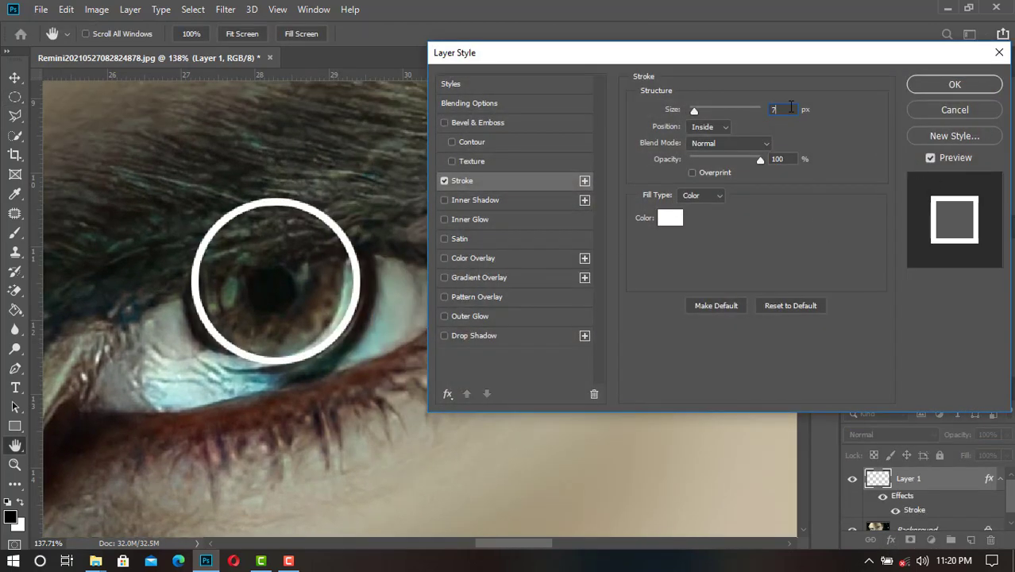
{"action": "type", "text": "8"}
{"action": "type", "text": "9"}
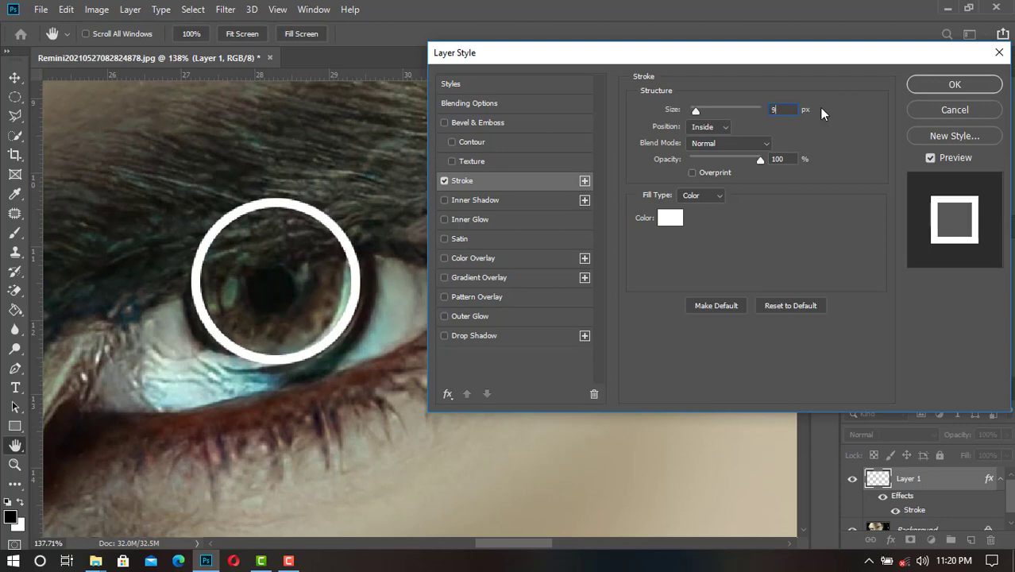
{"action": "left_click", "coordinate": [953, 87]}
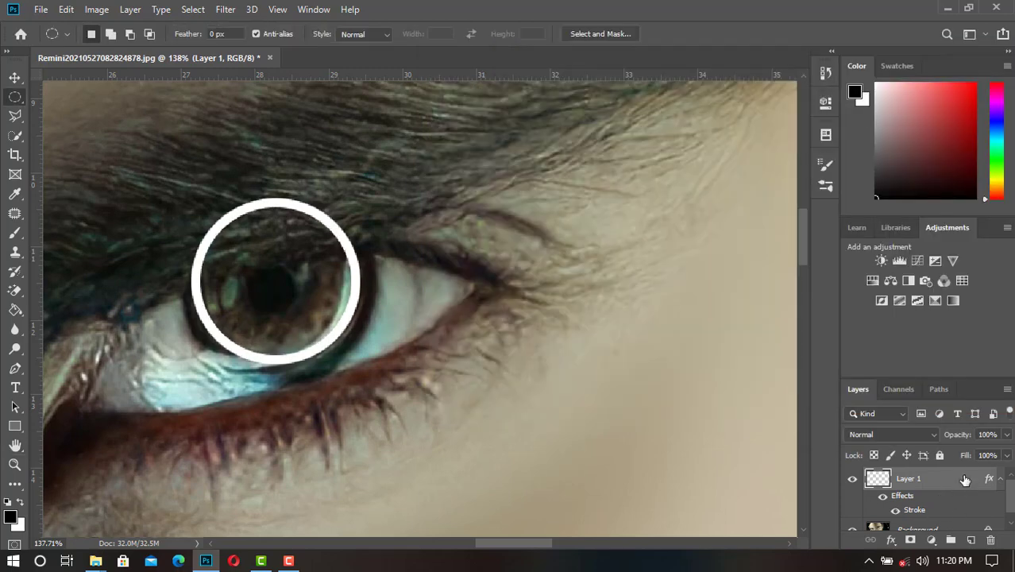
- Merge the duplicated ring and its stroke into one layer and erase the ring's top under the eyelid
{"action": "left_click_drag", "start_coordinate": [965, 479], "coordinate": [970, 539]}
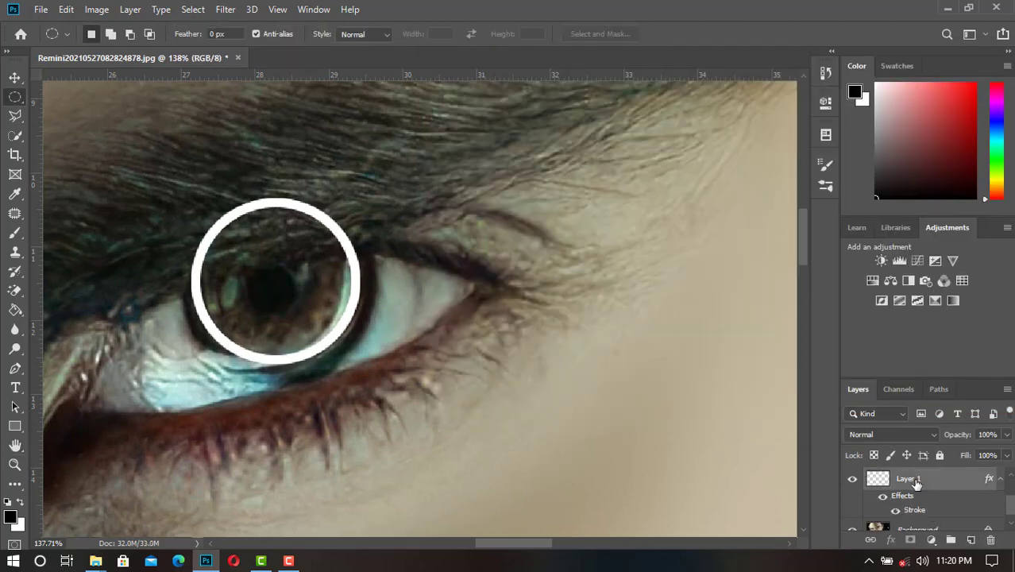
{"action": "key", "text": "ctrl+e"}
{"action": "scroll", "coordinate": [465, 297], "scroll_direction": "up", "scroll_amount": 3}
{"action": "scroll", "coordinate": [465, 297], "scroll_direction": "left", "scroll_amount": 3}
{"action": "key", "text": "e"}
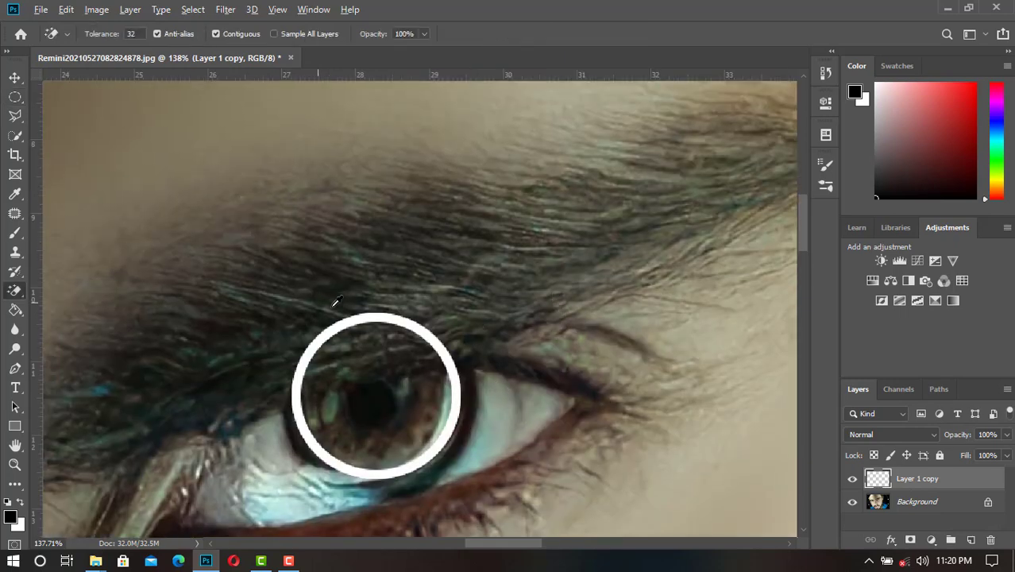
{"action": "right_click", "coordinate": [12, 293]}
{"action": "left_click", "coordinate": [79, 291]}
{"action": "right_click", "coordinate": [334, 236]}
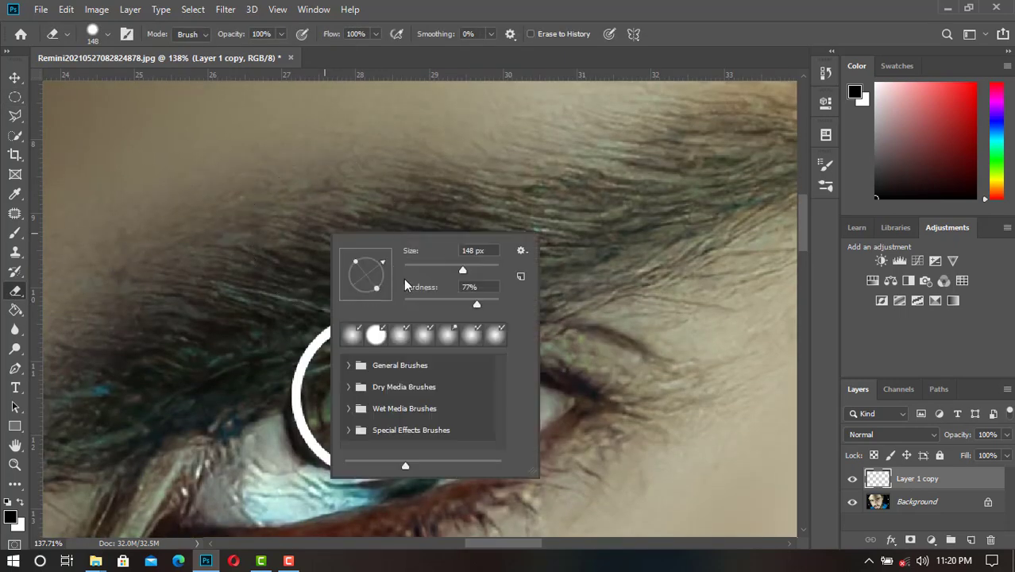
{"action": "key", "text": "Return"}
{"action": "key", "text": "bracketright"}
{"action": "key", "text": "bracketright"}
{"action": "key", "text": "bracketright"}
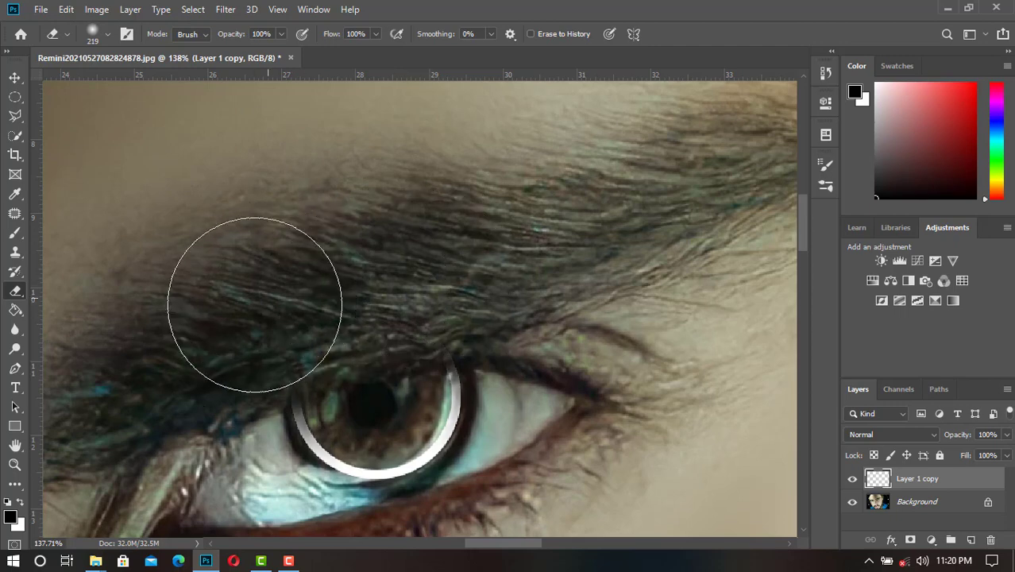
- Fit the image on screen and soften the ring with a 4 px Gaussian Blur
{"action": "key", "text": "z"}
{"action": "right_click", "coordinate": [314, 226]}
{"action": "left_click", "coordinate": [315, 227]}
{"action": "left_click", "coordinate": [216, 9]}
{"action": "mouse_move", "coordinate": [233, 178]}
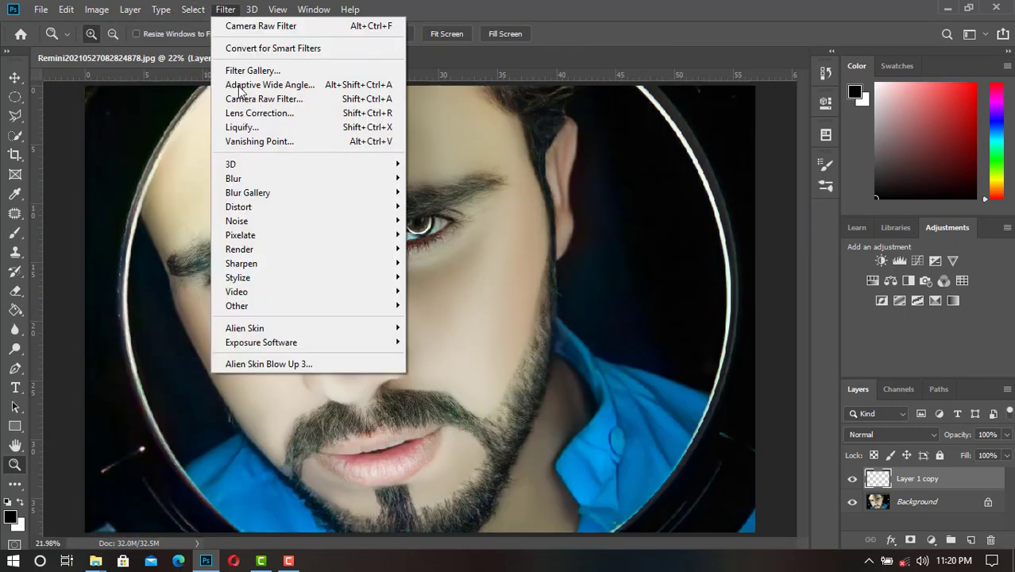
{"action": "left_click", "coordinate": [446, 231]}
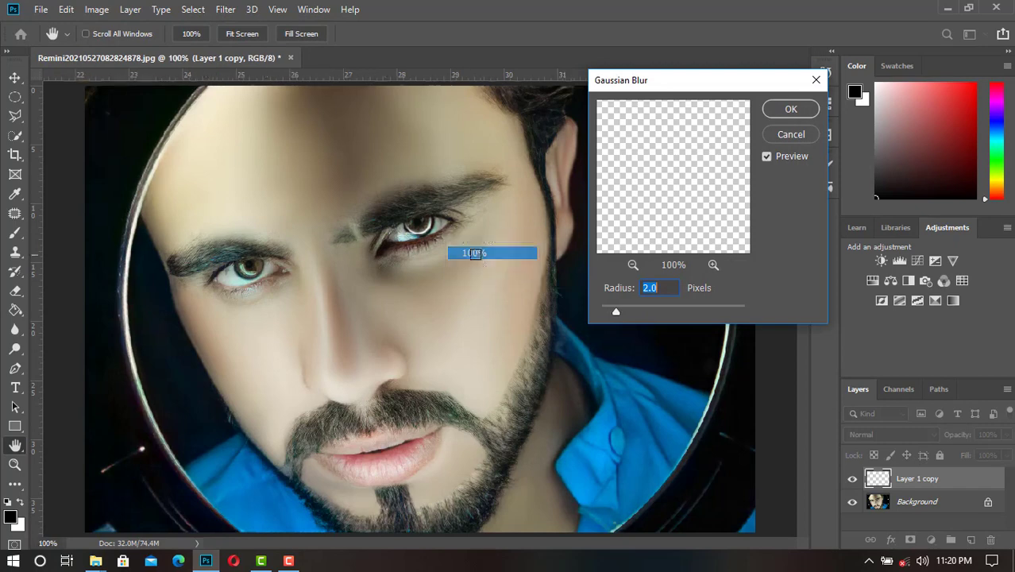
{"action": "left_click_drag", "start_coordinate": [446, 232], "coordinate": [488, 248]}
{"action": "type", "text": "5"}
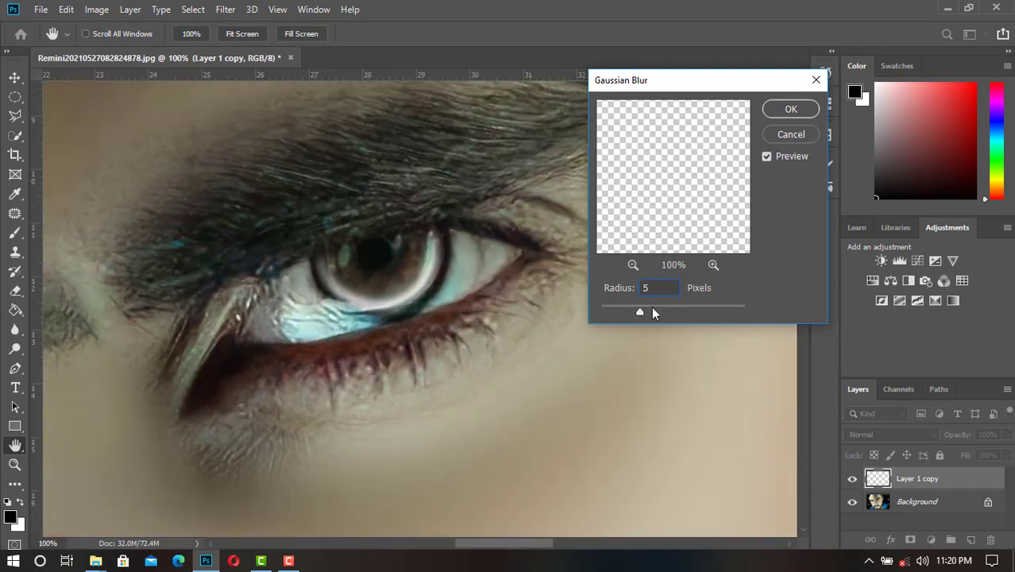
{"action": "left_click_drag", "start_coordinate": [629, 303], "coordinate": [631, 308]}
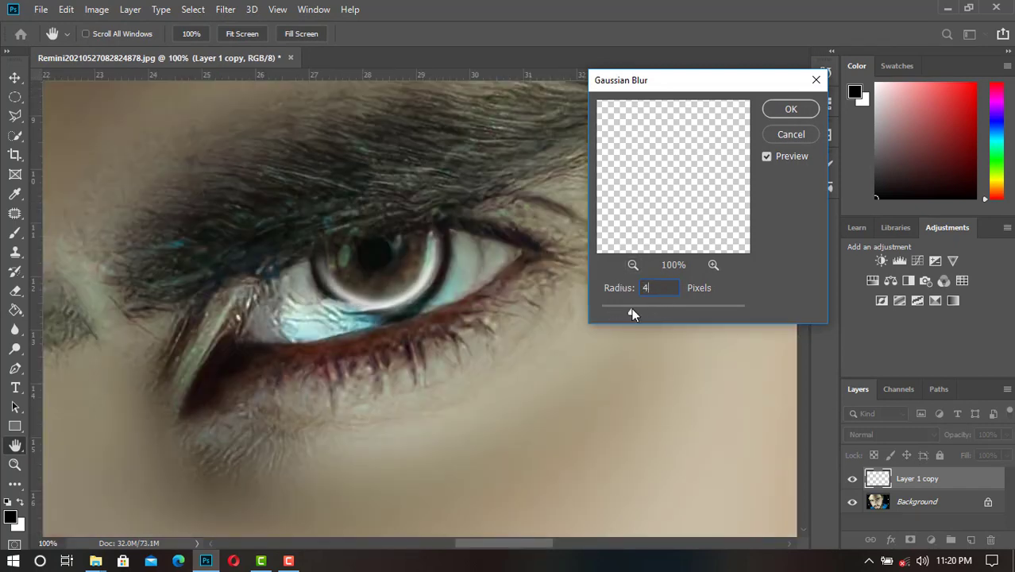
{"action": "left_click", "coordinate": [791, 109]}
{"action": "key", "text": "z"}
{"action": "scroll", "coordinate": [381, 284], "scroll_direction": "down", "scroll_amount": 5}
{"action": "scroll", "coordinate": [381, 284], "scroll_direction": "down", "scroll_amount": 3}
- Erase the ring glow over the centre of the iris
{"action": "scroll", "coordinate": [415, 234], "scroll_direction": "up", "scroll_amount": 5}
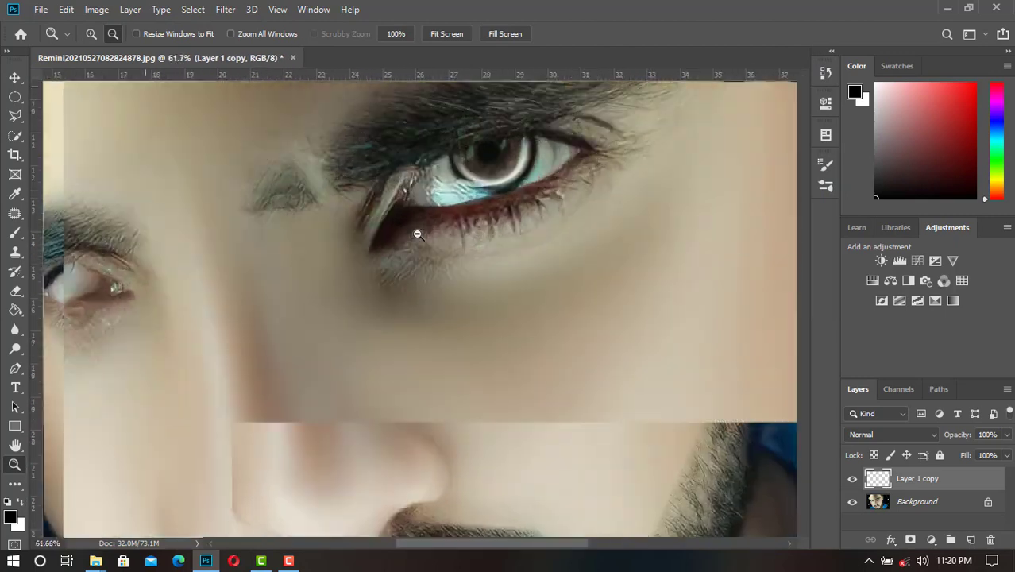
{"action": "key", "text": "b"}
{"action": "key", "text": "v"}
{"action": "scroll", "coordinate": [563, 238], "scroll_direction": "up", "scroll_amount": 3}
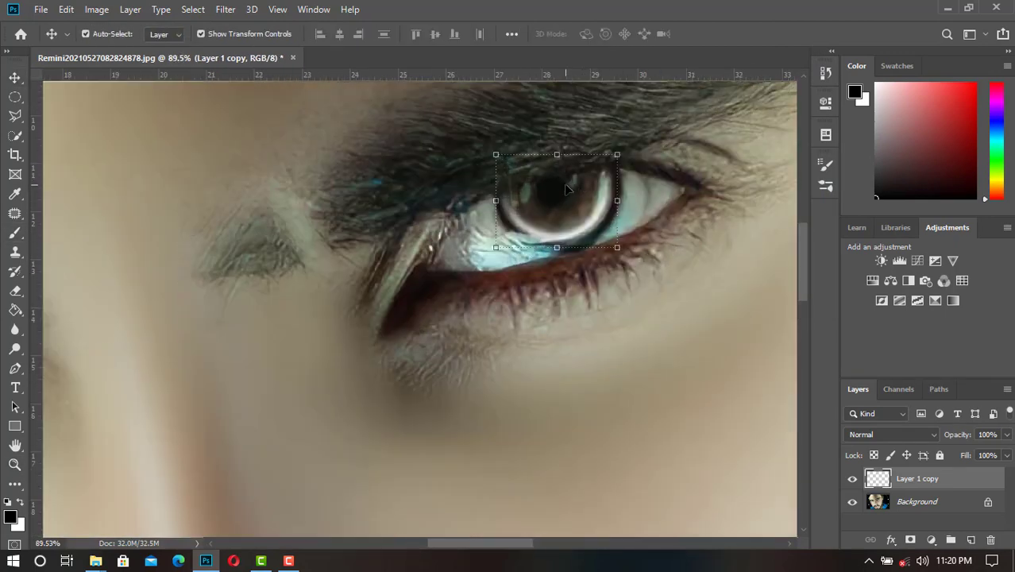
{"action": "key", "text": "e"}
{"action": "left_click_drag", "start_coordinate": [553, 181], "coordinate": [571, 195]}
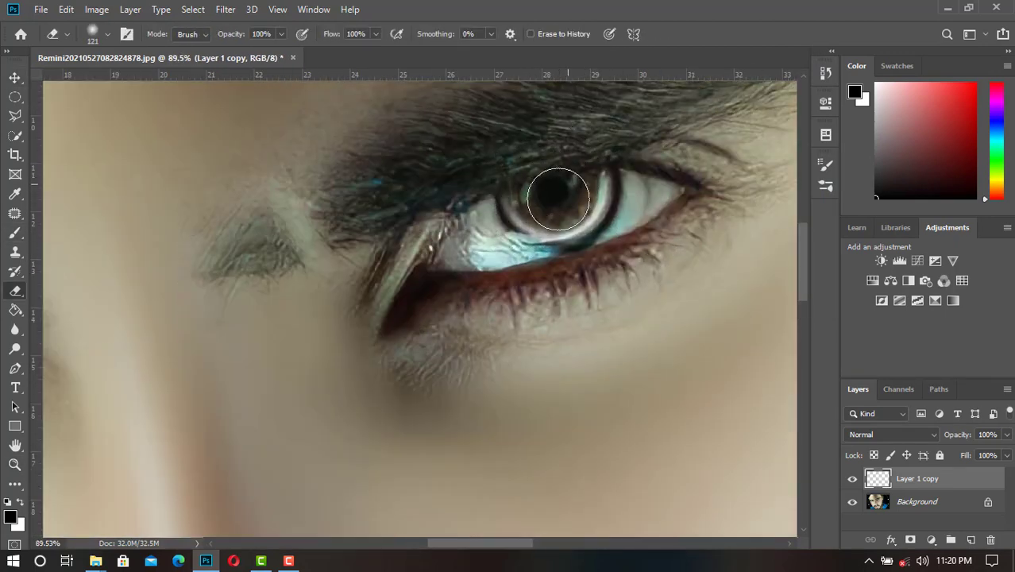
{"action": "scroll", "coordinate": [571, 214], "scroll_direction": "down", "scroll_amount": 2}
{"action": "key", "text": "v"}
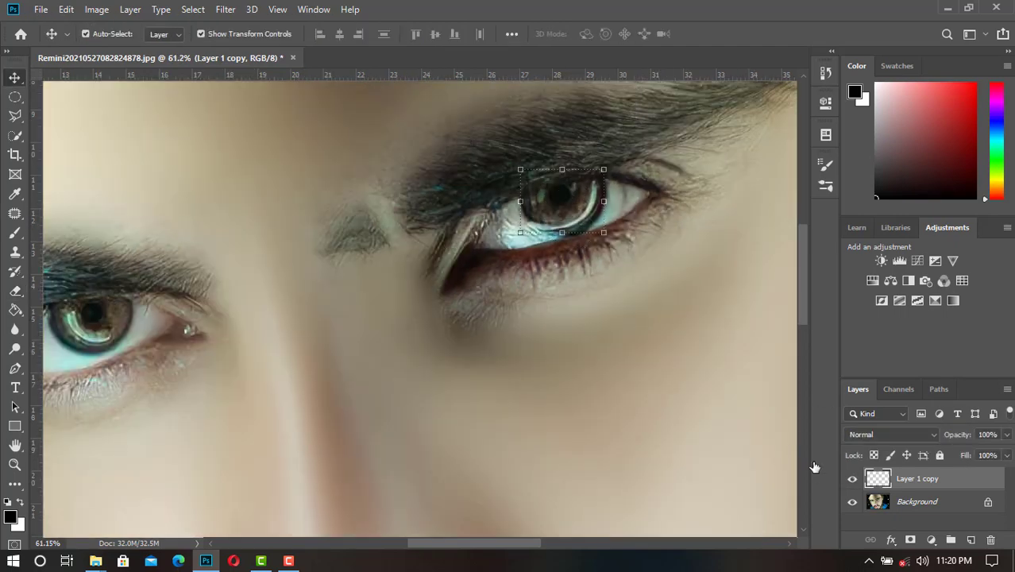
- Duplicate and combine the ring pieces into one layer, then place a copy on the left eye
{"action": "key", "text": "ctrl+j"}
{"action": "key", "text": "ctrl+j"}
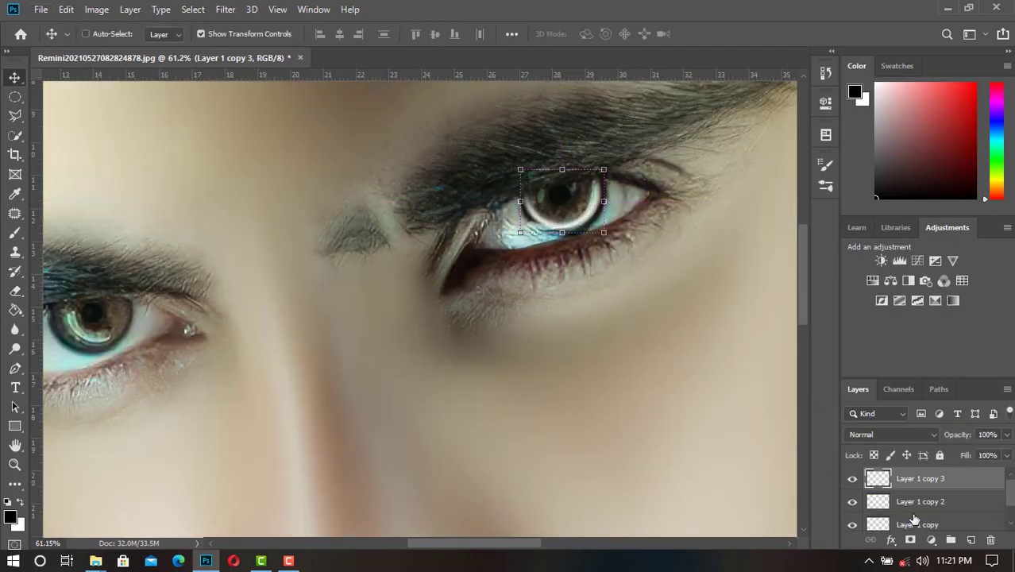
{"action": "left_click", "coordinate": [915, 521], "text": "shift"}
{"action": "key", "text": "ctrl+e"}
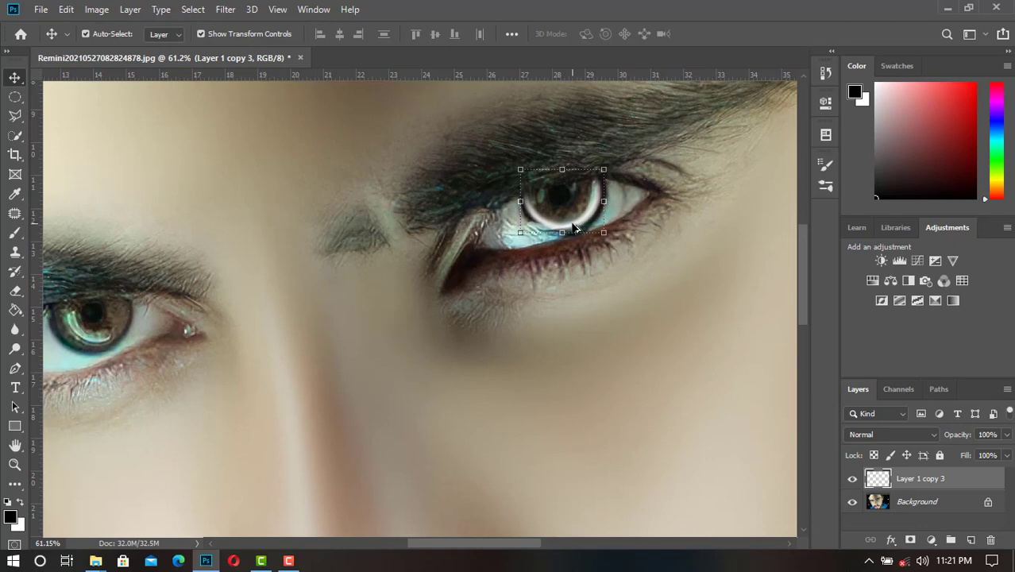
{"action": "left_click_drag", "start_coordinate": [575, 228], "coordinate": [101, 344]}
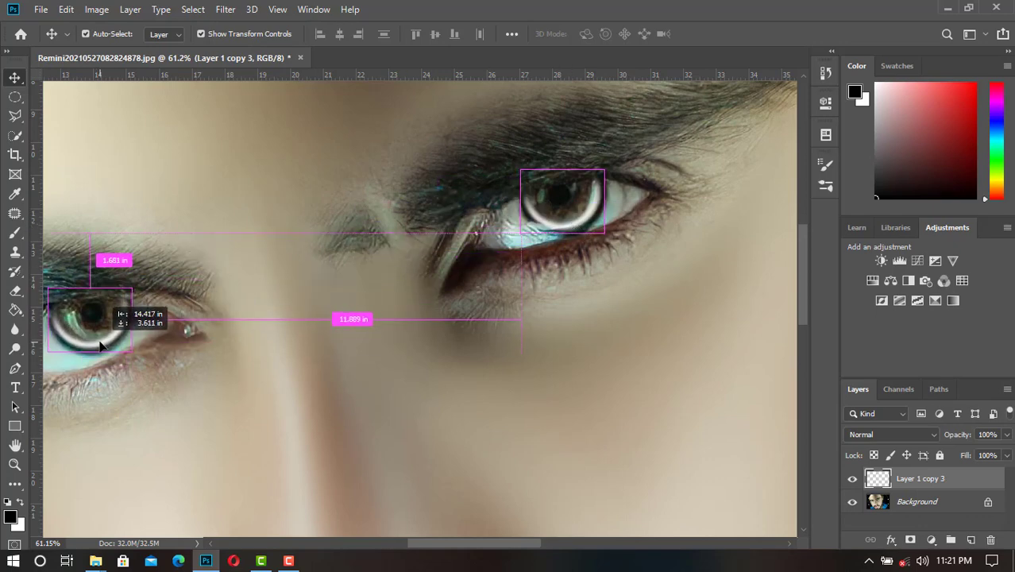
{"action": "left_click_drag", "start_coordinate": [101, 344], "coordinate": [101, 344]}
{"action": "key", "text": "ctrl+j"}
{"action": "scroll", "coordinate": [480, 370], "scroll_direction": "down", "scroll_amount": 3}
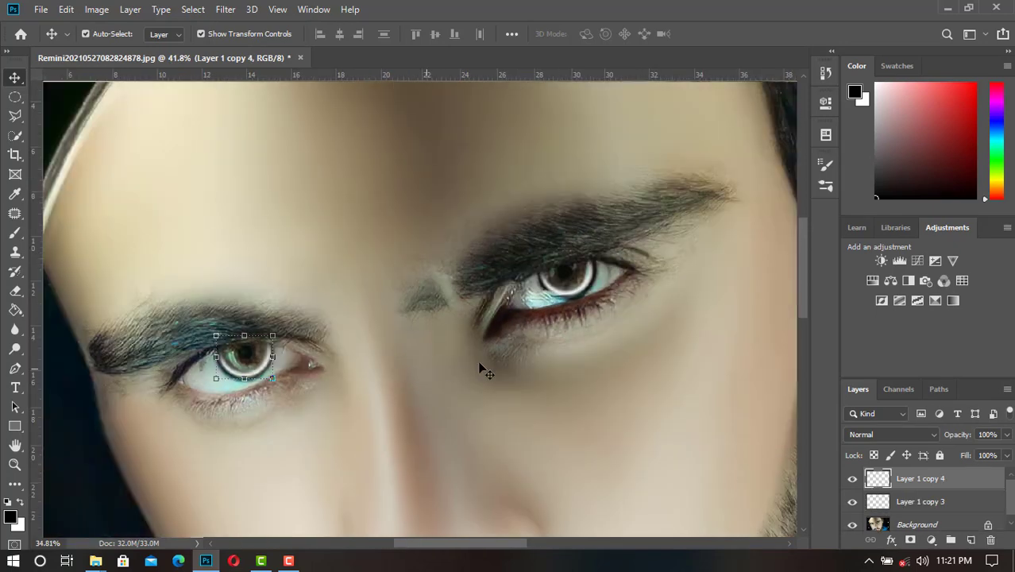
{"action": "scroll", "coordinate": [516, 369], "scroll_direction": "down", "scroll_amount": 3}
{"action": "scroll", "coordinate": [516, 369], "scroll_direction": "up", "scroll_amount": 2}
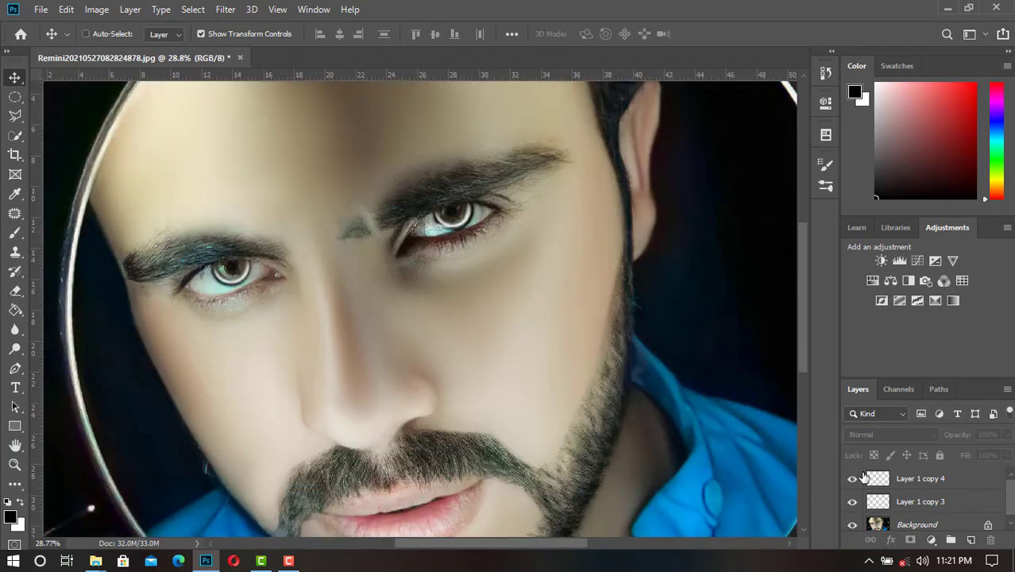
- Merge the two iris ring layers into one at 50% opacity
{"action": "left_click", "coordinate": [890, 478]}
{"action": "left_click", "coordinate": [906, 501], "text": "shift"}
{"action": "key", "text": "ctrl+e"}
{"action": "key", "text": "5"}
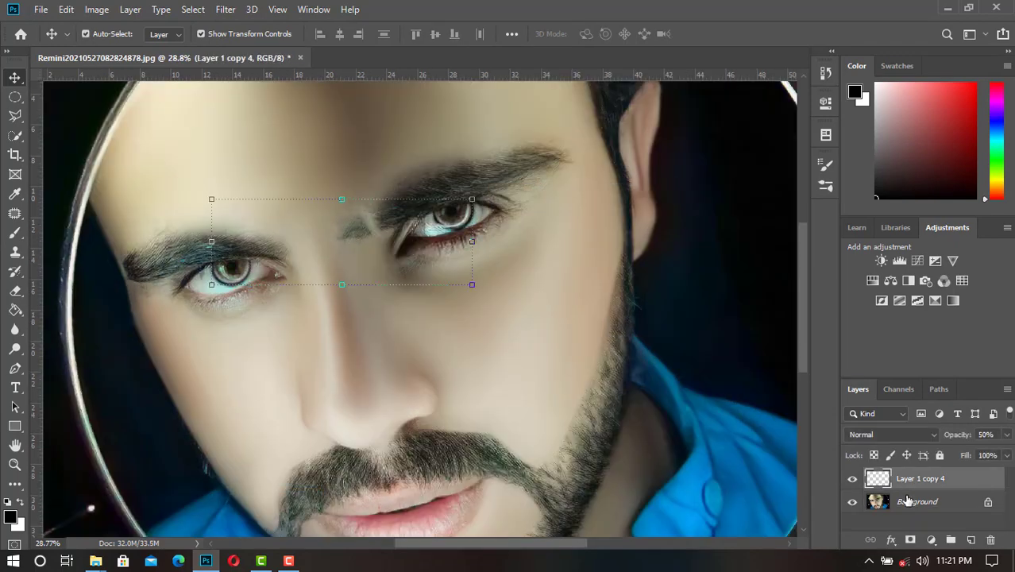
{"action": "left_click", "coordinate": [562, 359]}
{"action": "scroll", "coordinate": [548, 341], "scroll_direction": "down", "scroll_amount": 3}
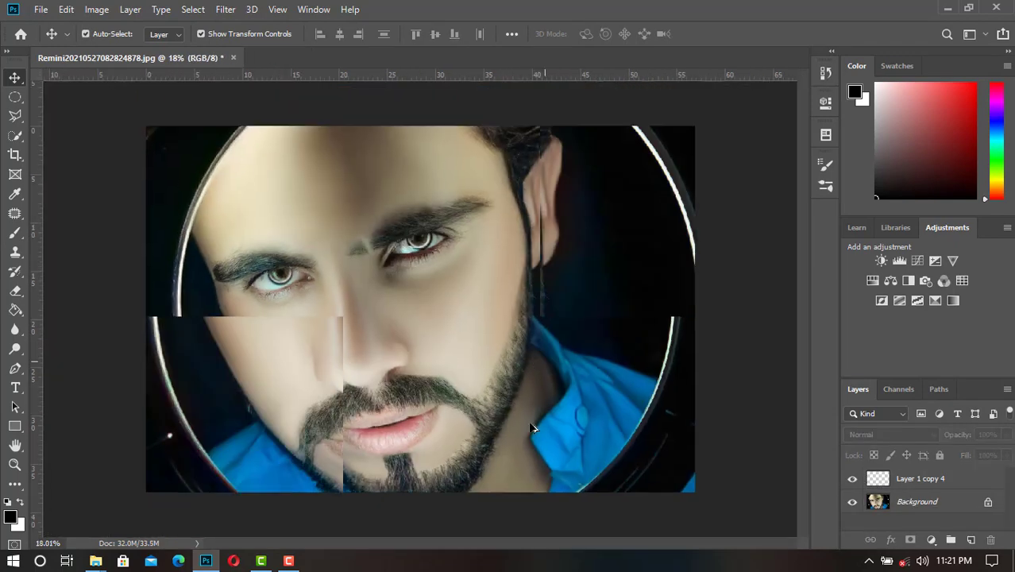
{"action": "scroll", "coordinate": [509, 314], "scroll_direction": "up", "scroll_amount": 1}
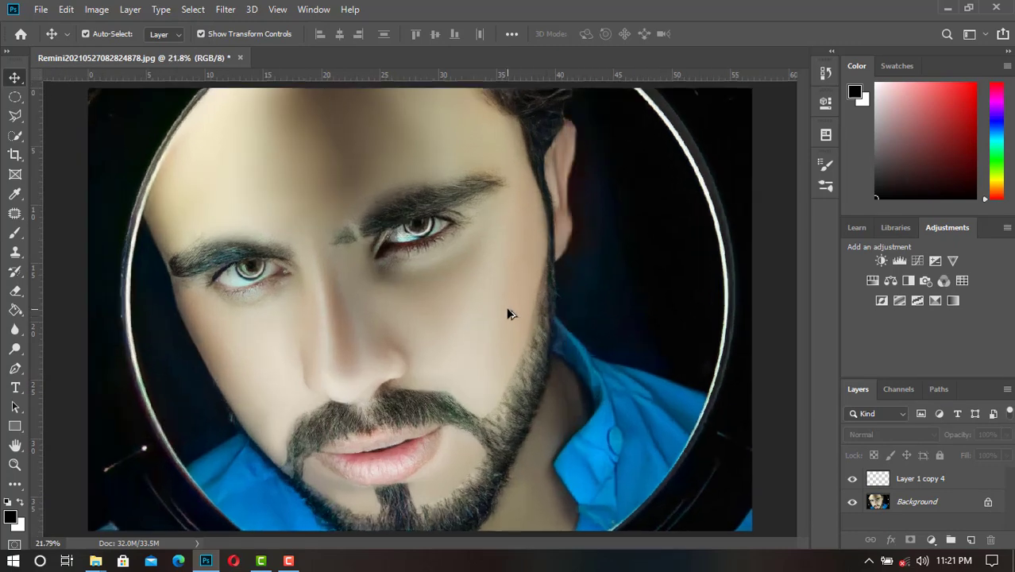
- Flatten all visible layers into the Background with Merge Visible
{"action": "right_click", "coordinate": [908, 483]}
{"action": "left_click", "coordinate": [818, 451]}
{"action": "left_click", "coordinate": [226, 9]}
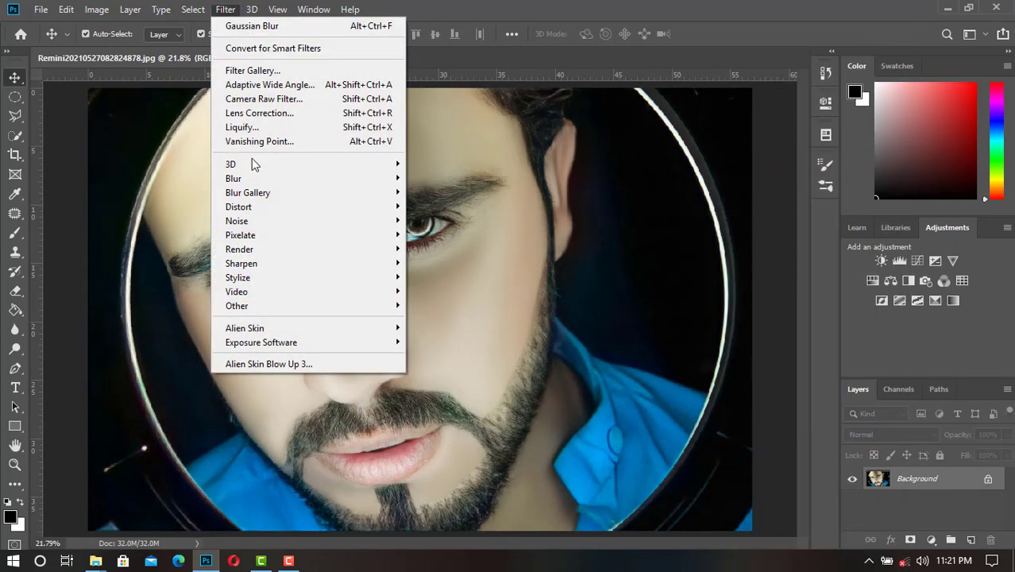
- Send the image to Exposure X5, fit the preview, reset adjustments, and try then undo the brnd preset
{"action": "mouse_move", "coordinate": [261, 343]}
{"action": "left_click", "coordinate": [417, 341]}
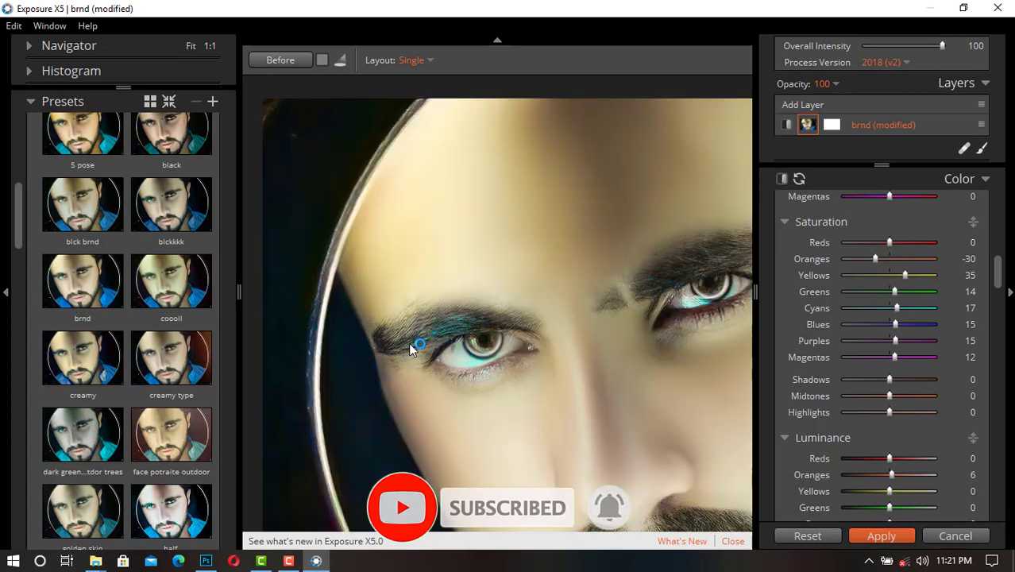
{"action": "left_click", "coordinate": [556, 288]}
{"action": "left_click", "coordinate": [729, 381]}
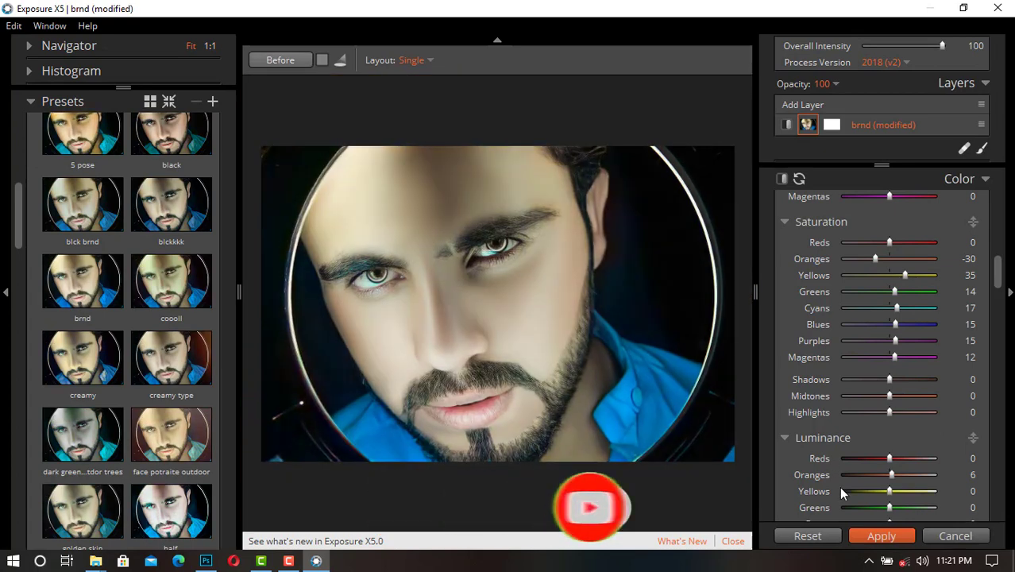
{"action": "left_click", "coordinate": [807, 535]}
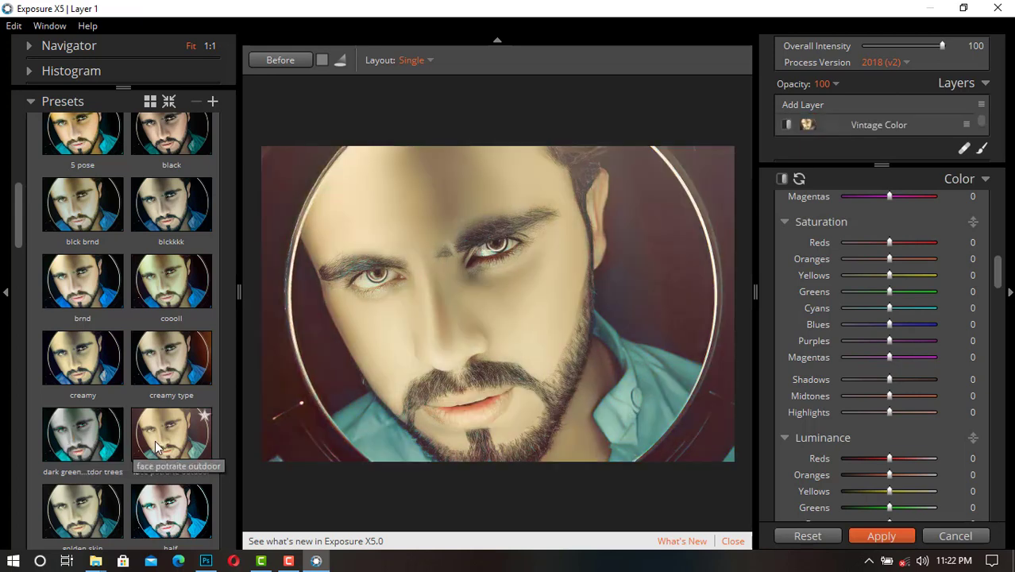
{"action": "left_click", "coordinate": [111, 270]}
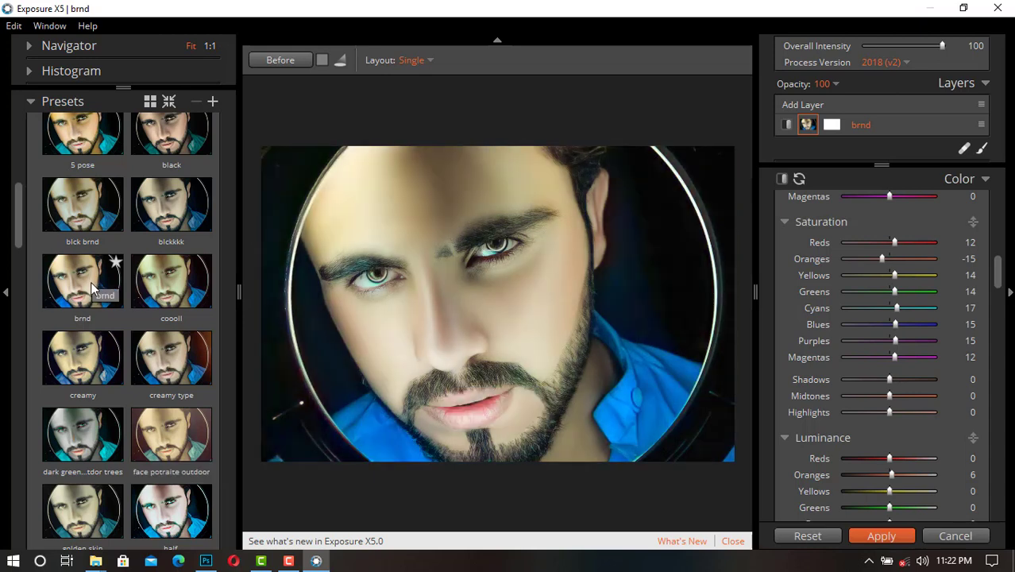
{"action": "key", "text": "ctrl+z"}
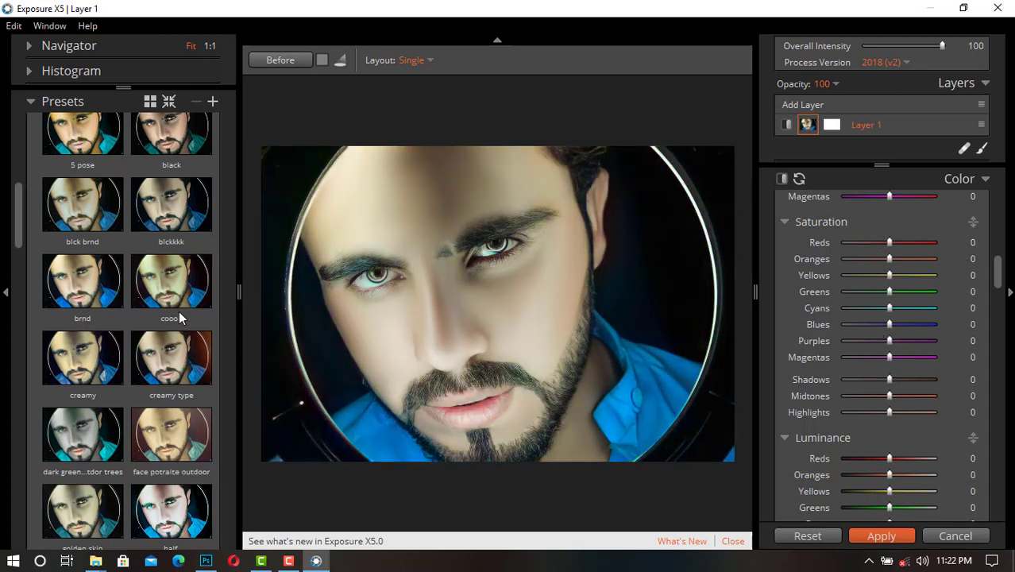
- Apply the 'new pppp' preset at Overall Intensity 13 and return the result to Photoshop
{"action": "scroll", "coordinate": [190, 254], "scroll_direction": "down", "scroll_amount": 1}
{"action": "scroll", "coordinate": [226, 358], "scroll_direction": "down", "scroll_amount": 2}
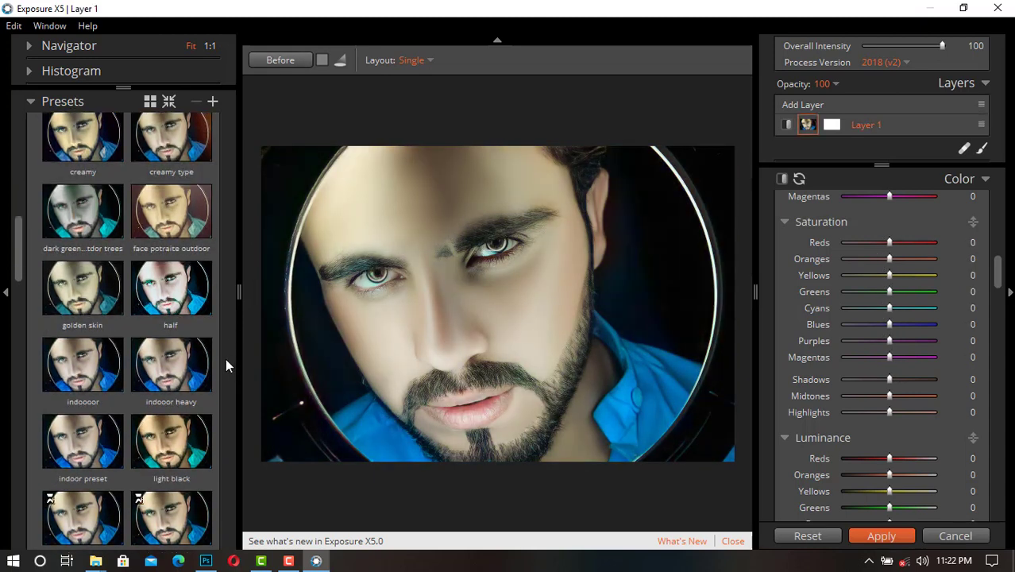
{"action": "scroll", "coordinate": [226, 355], "scroll_direction": "down", "scroll_amount": 2}
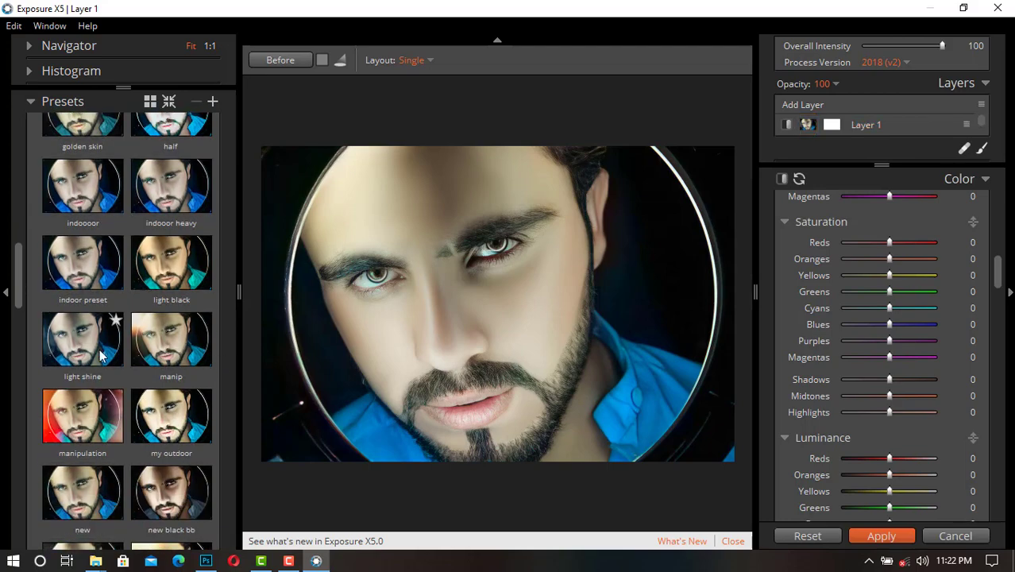
{"action": "scroll", "coordinate": [72, 398], "scroll_direction": "down", "scroll_amount": 1}
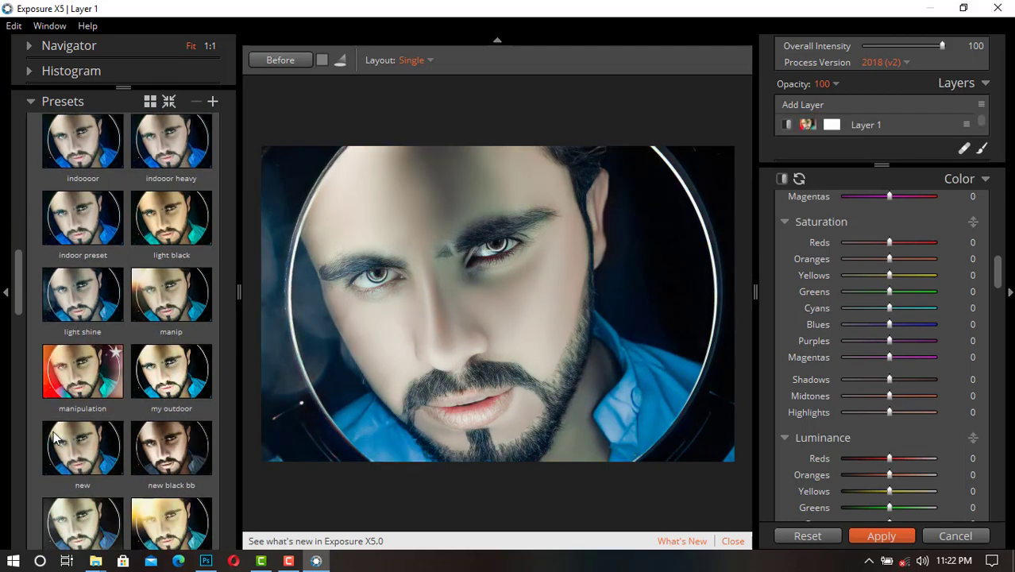
{"action": "scroll", "coordinate": [44, 431], "scroll_direction": "down", "scroll_amount": 2}
{"action": "scroll", "coordinate": [24, 431], "scroll_direction": "down", "scroll_amount": 1}
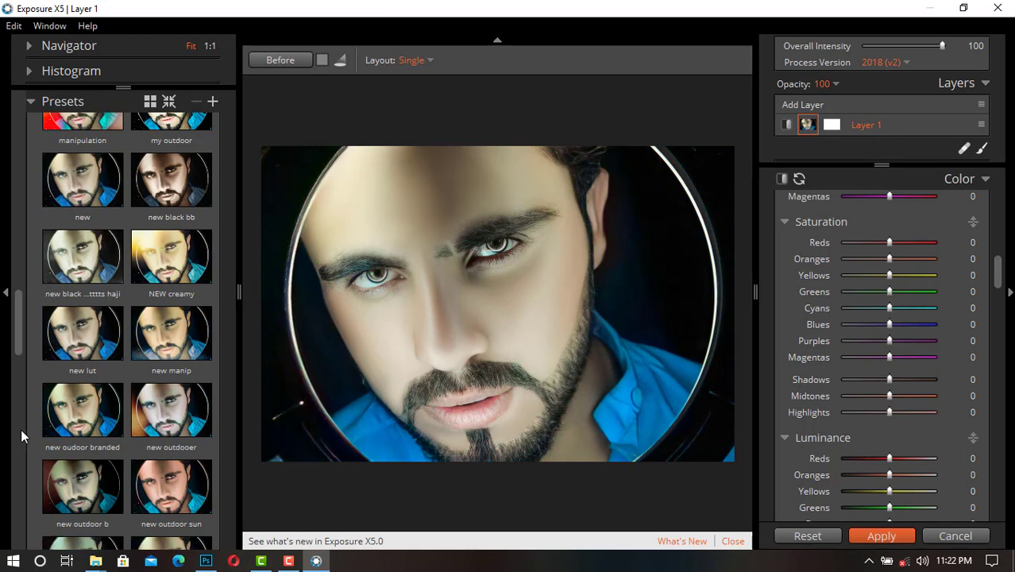
{"action": "scroll", "coordinate": [16, 429], "scroll_direction": "down", "scroll_amount": 1}
{"action": "scroll", "coordinate": [16, 429], "scroll_direction": "down", "scroll_amount": 1}
{"action": "scroll", "coordinate": [16, 429], "scroll_direction": "down", "scroll_amount": 1}
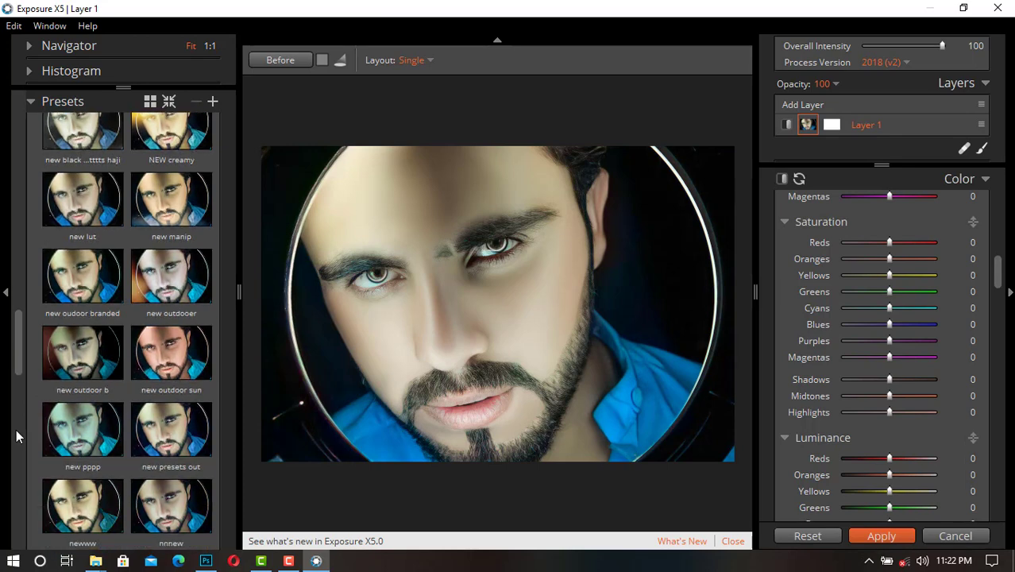
{"action": "left_click", "coordinate": [68, 398]}
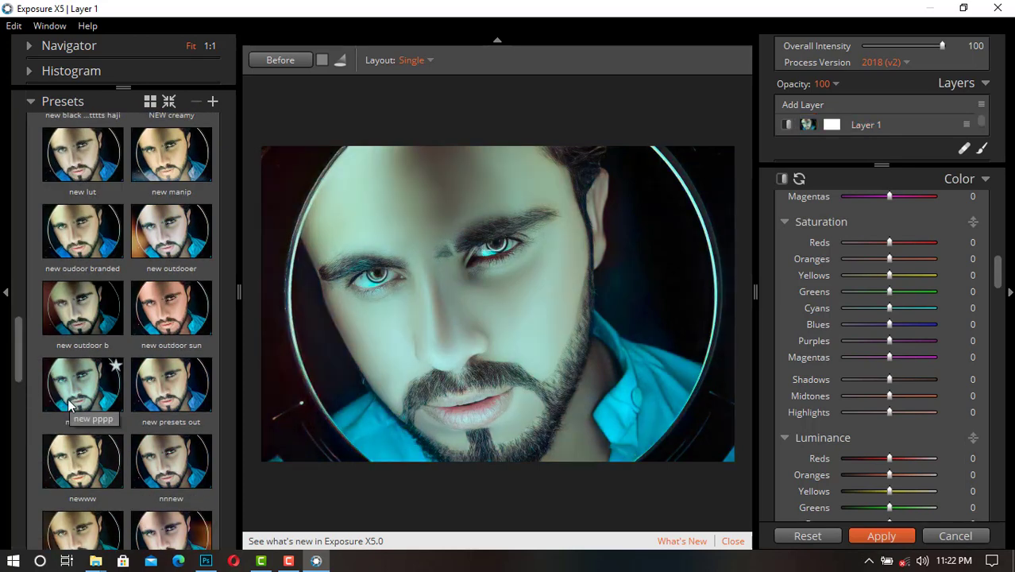
{"action": "left_click", "coordinate": [884, 45]}
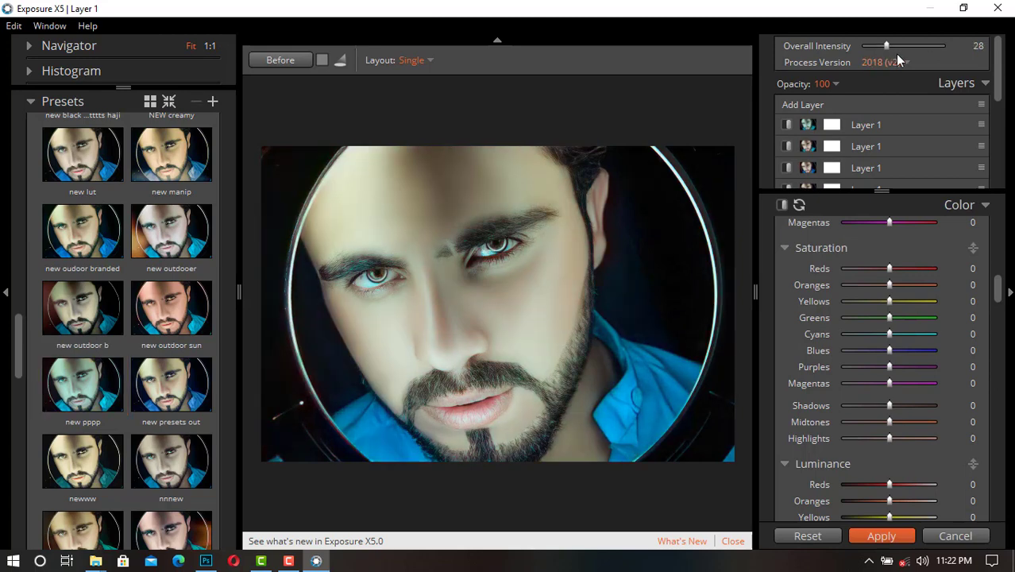
{"action": "left_click", "coordinate": [874, 50]}
{"action": "scroll", "coordinate": [207, 461], "scroll_direction": "down", "scroll_amount": 3}
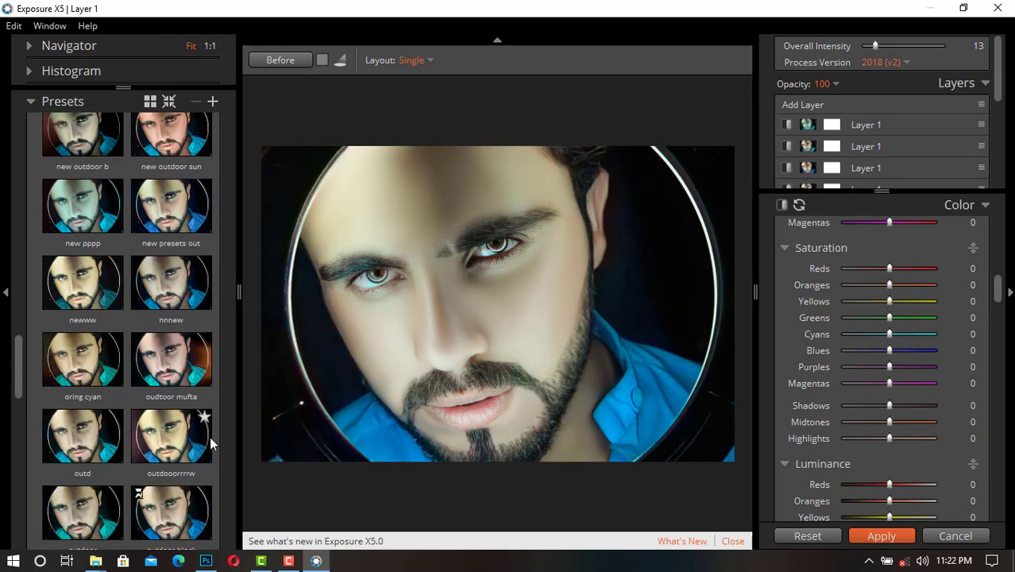
{"action": "left_click", "coordinate": [856, 536]}
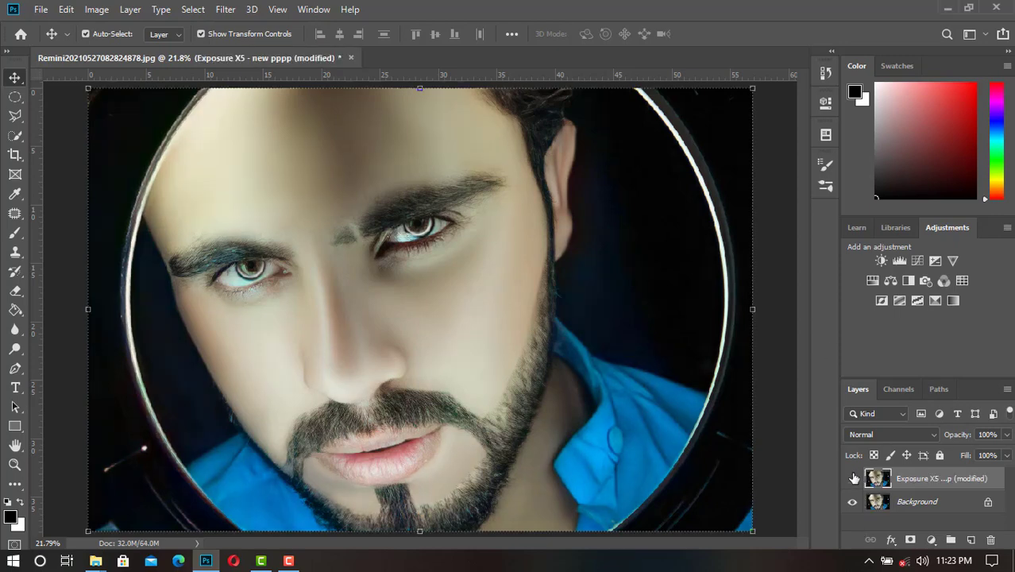
- Convert the Exposure X5 layer into a plain Background copy layer from its context menu
{"action": "right_click", "coordinate": [920, 478]}
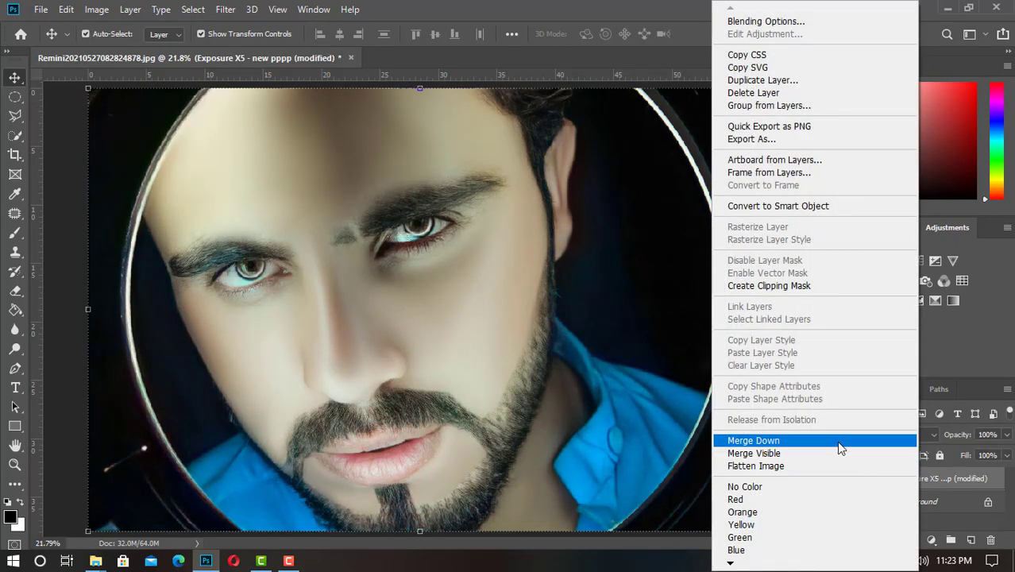
{"action": "left_click", "coordinate": [838, 441]}
- Apply a Camera Raw Filter with Shadows -36, Whites -37 and Highlights +16
{"action": "left_click", "coordinate": [226, 9]}
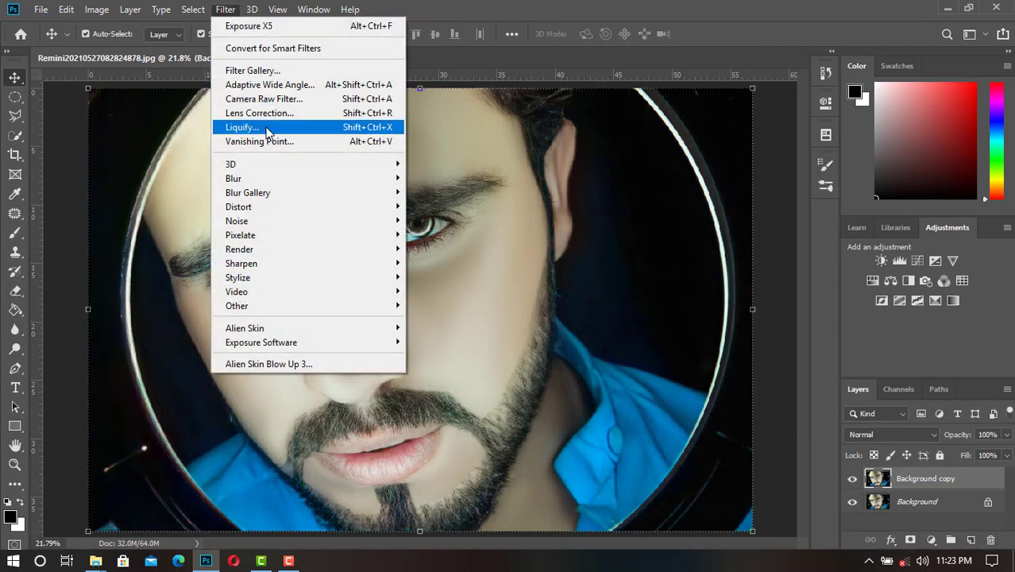
{"action": "left_click", "coordinate": [262, 95]}
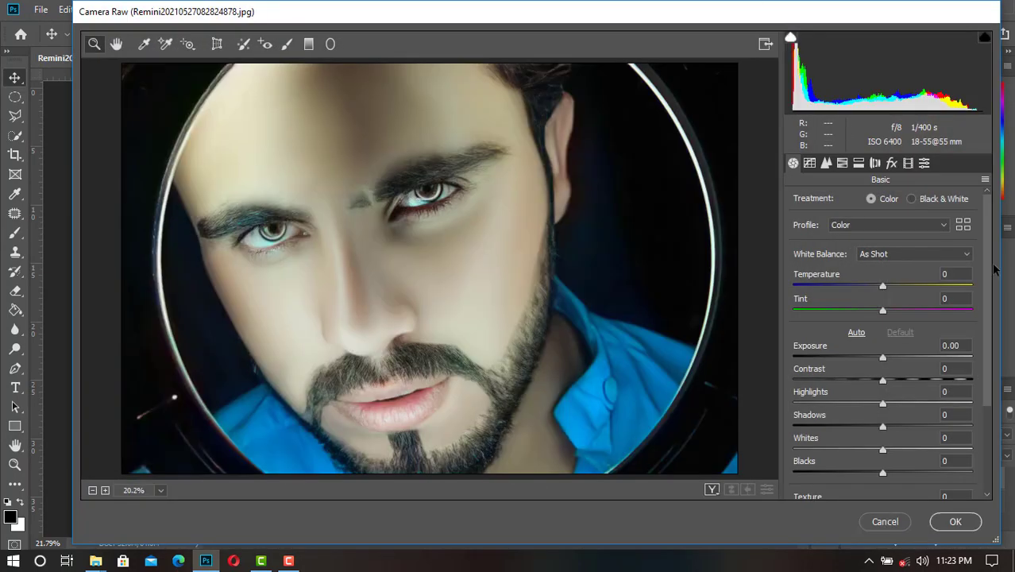
{"action": "left_click_drag", "start_coordinate": [842, 419], "coordinate": [850, 421]}
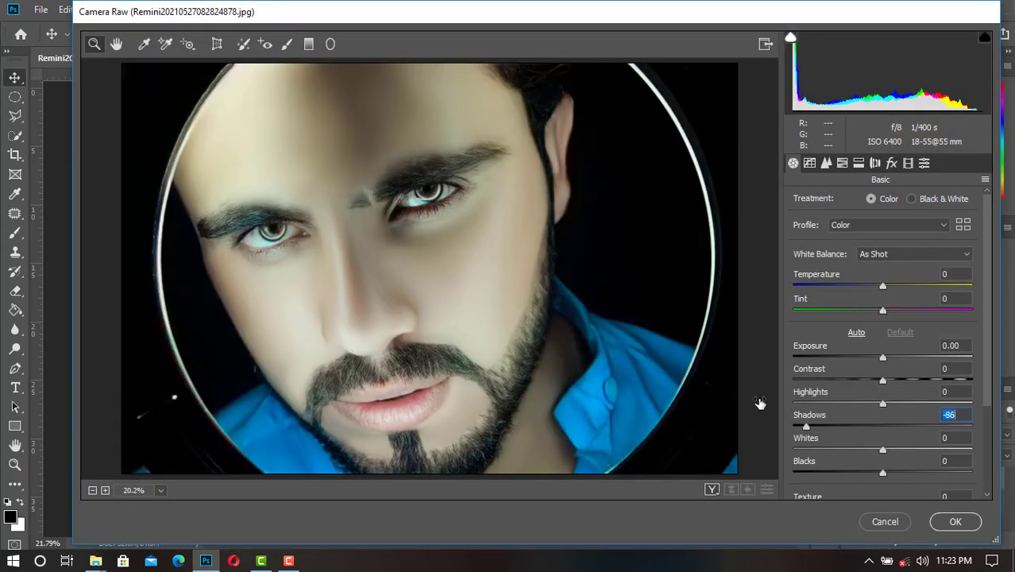
{"action": "left_click_drag", "start_coordinate": [883, 450], "coordinate": [903, 450]}
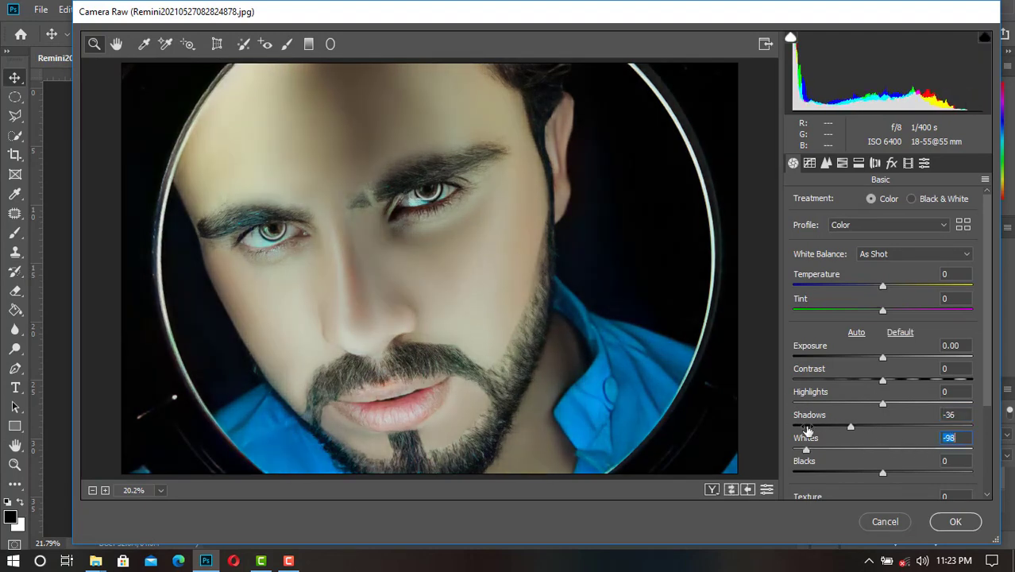
{"action": "left_click_drag", "start_coordinate": [888, 405], "coordinate": [880, 406]}
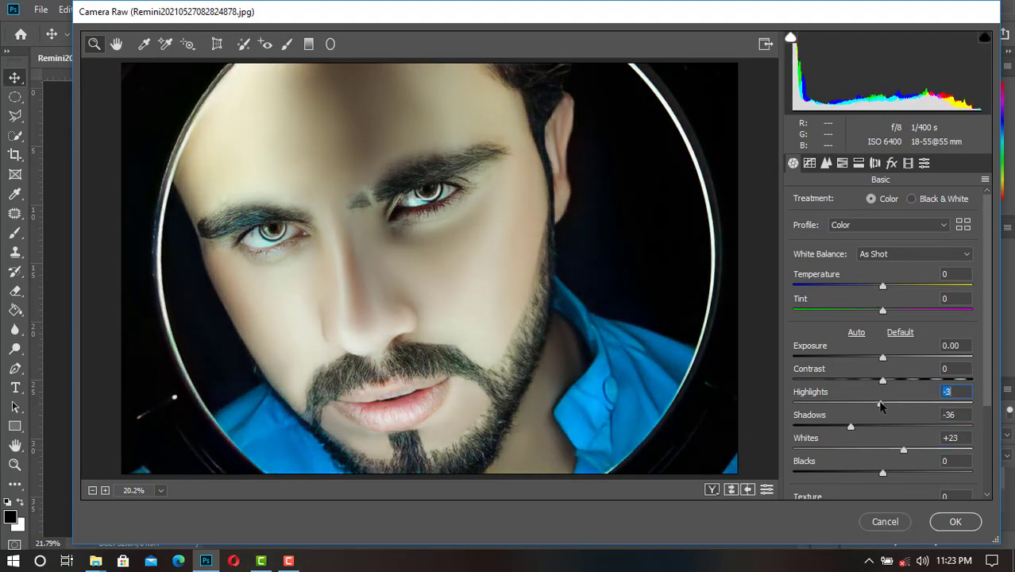
{"action": "left_click_drag", "start_coordinate": [886, 447], "coordinate": [850, 450]}
{"action": "left_click_drag", "start_coordinate": [892, 394], "coordinate": [903, 399]}
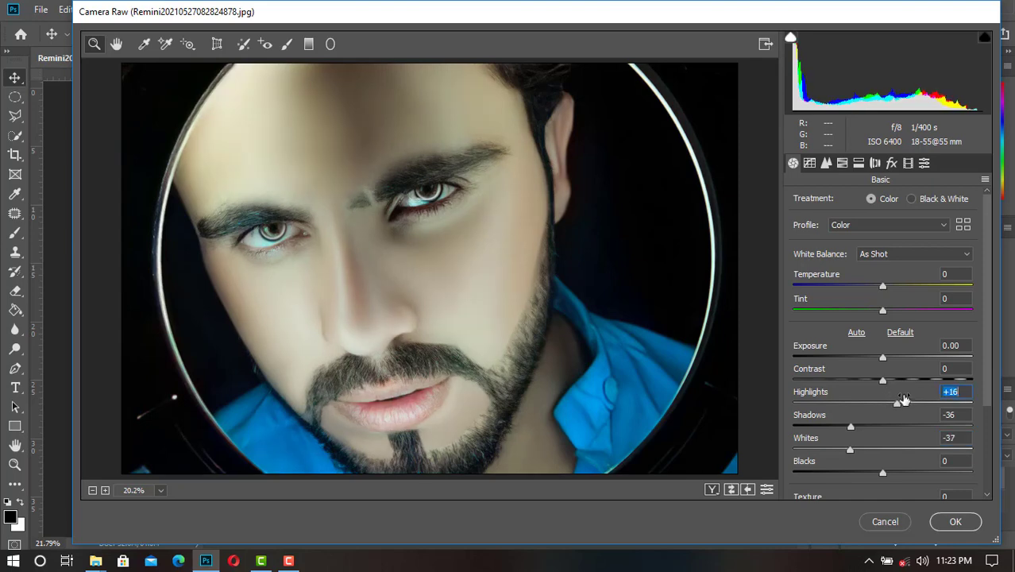
{"action": "left_click", "coordinate": [954, 523]}
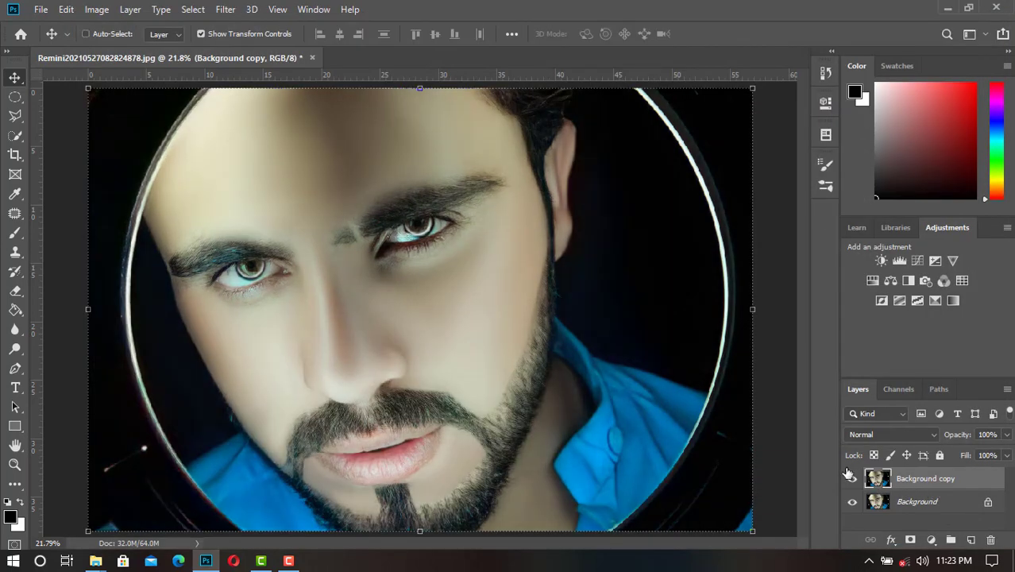
- Duplicate the layer as Background copy, reopen Camera Raw, reset Shadows to 0 and raise Highlights
{"action": "left_click_drag", "start_coordinate": [919, 493], "coordinate": [971, 539]}
{"action": "left_click", "coordinate": [225, 9]}
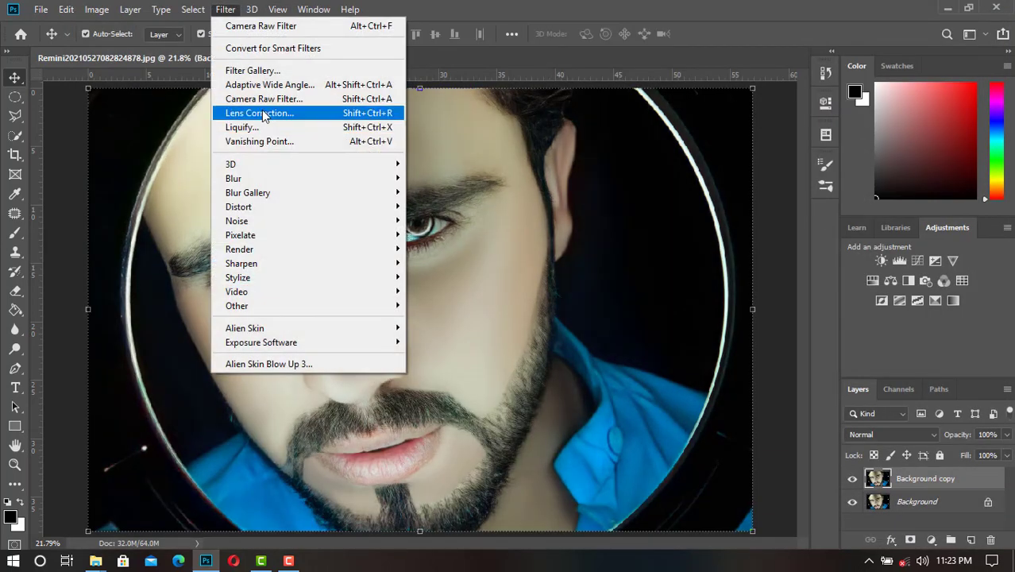
{"action": "key", "text": "Escape"}
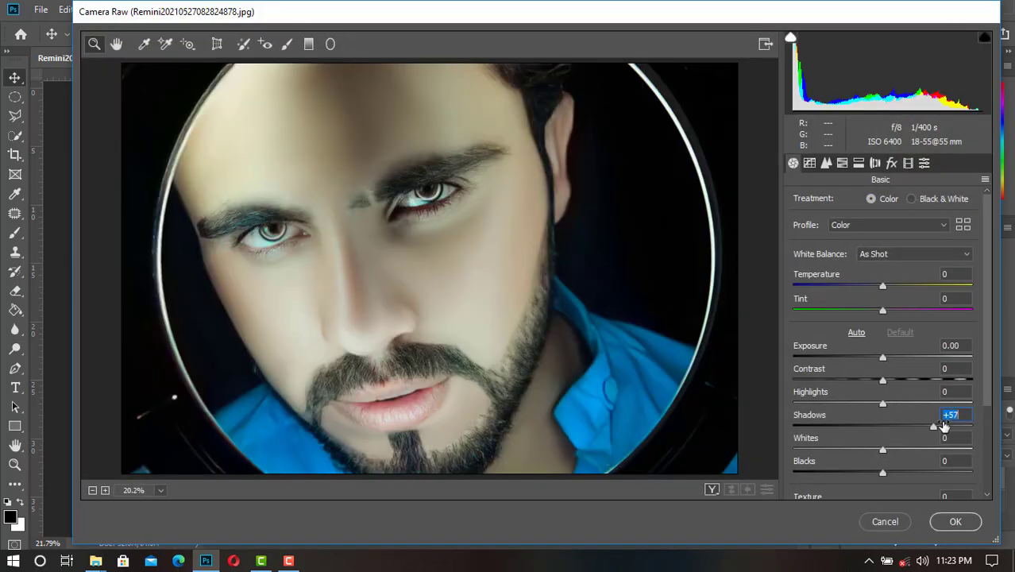
{"action": "double_click", "coordinate": [937, 427]}
{"action": "mouse_move", "coordinate": [882, 404]}
{"action": "left_mouse_down"}
{"action": "mouse_move", "coordinate": [1010, 405]}
{"action": "mouse_move", "coordinate": [723, 397]}
{"action": "left_mouse_up"}
{"action": "type", "text": "0"}
- Load a saved .xmp preset from the 'all new' preset folder via Load Settings
{"action": "left_click", "coordinate": [985, 179]}
{"action": "left_click", "coordinate": [961, 288]}
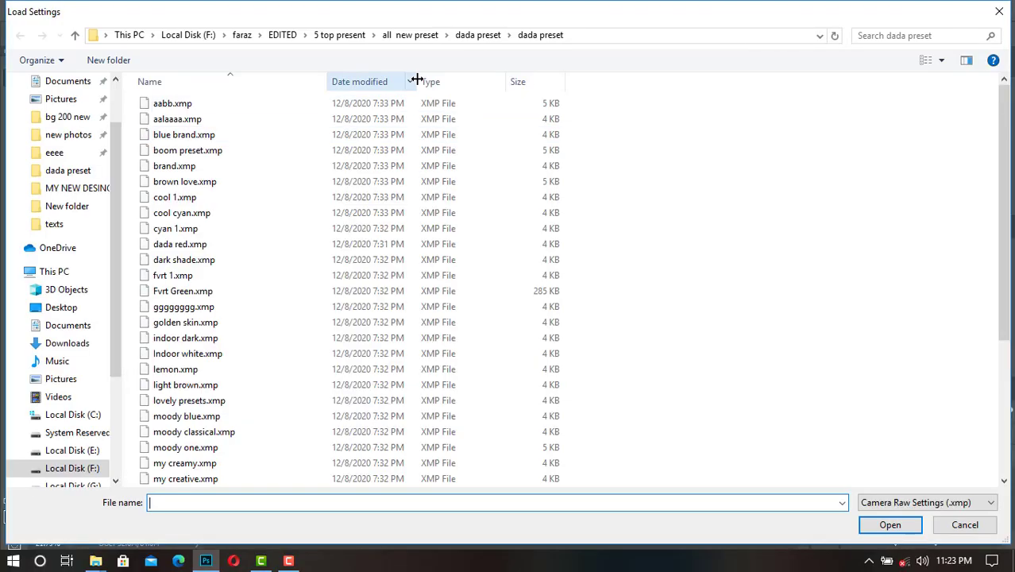
{"action": "left_click", "coordinate": [419, 36]}
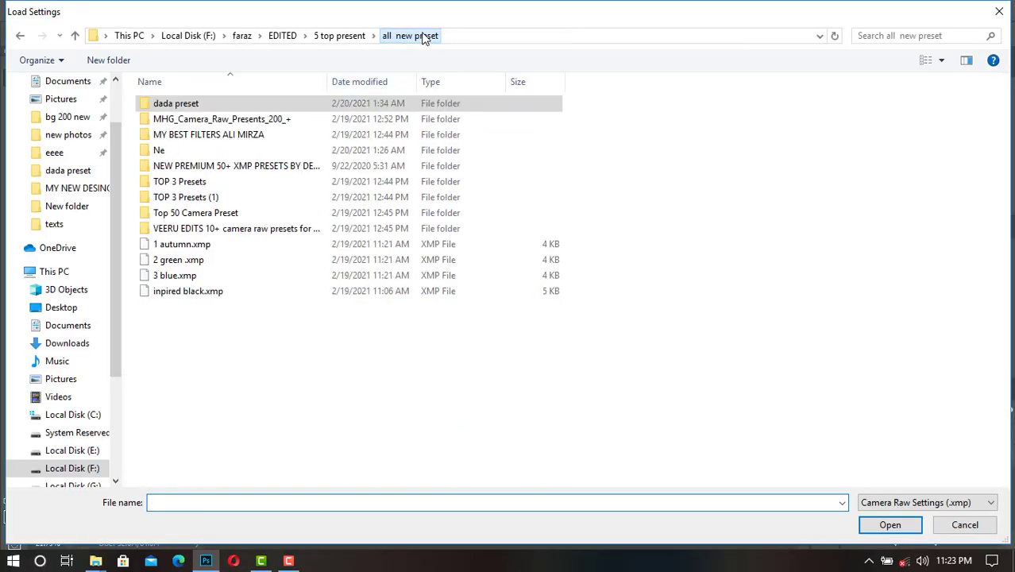
{"action": "double_click", "coordinate": [252, 134]}
{"action": "double_click", "coordinate": [251, 111]}
{"action": "double_click", "coordinate": [249, 170]}
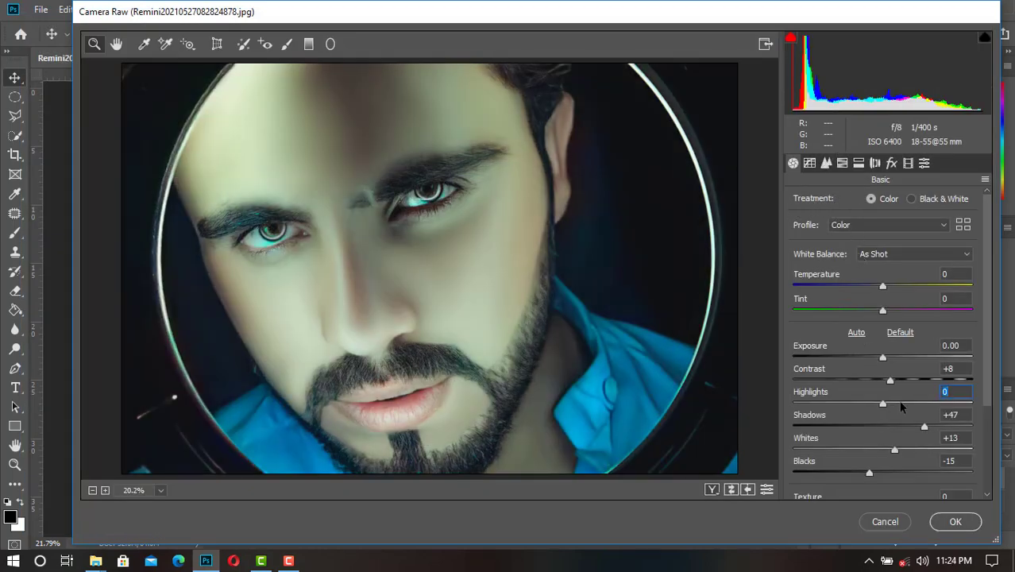
- Set Highlights to +43 and sharpening and luminance noise reduction to 0, then apply
{"action": "left_click_drag", "start_coordinate": [896, 406], "coordinate": [913, 373]}
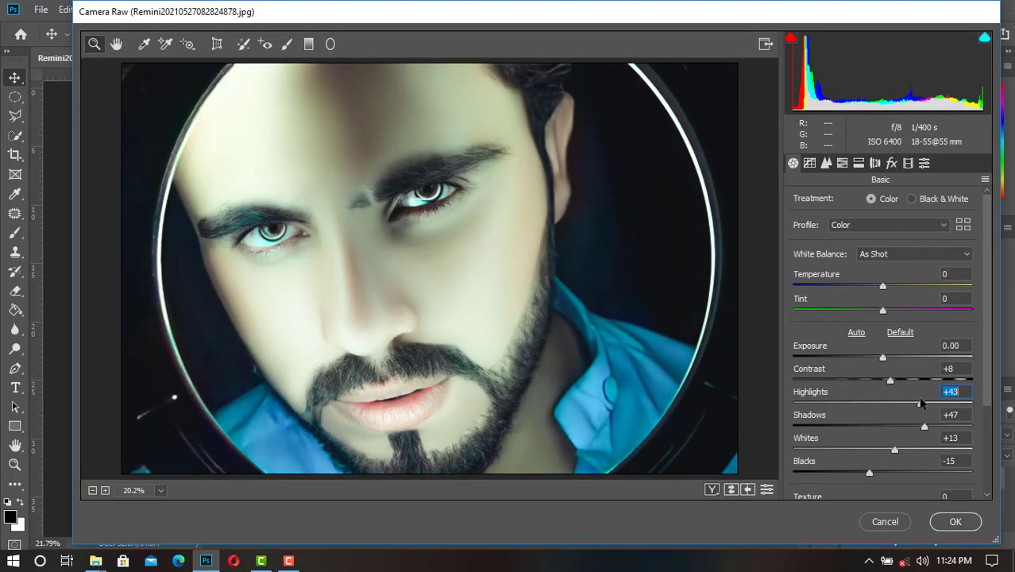
{"action": "left_click", "coordinate": [826, 162]}
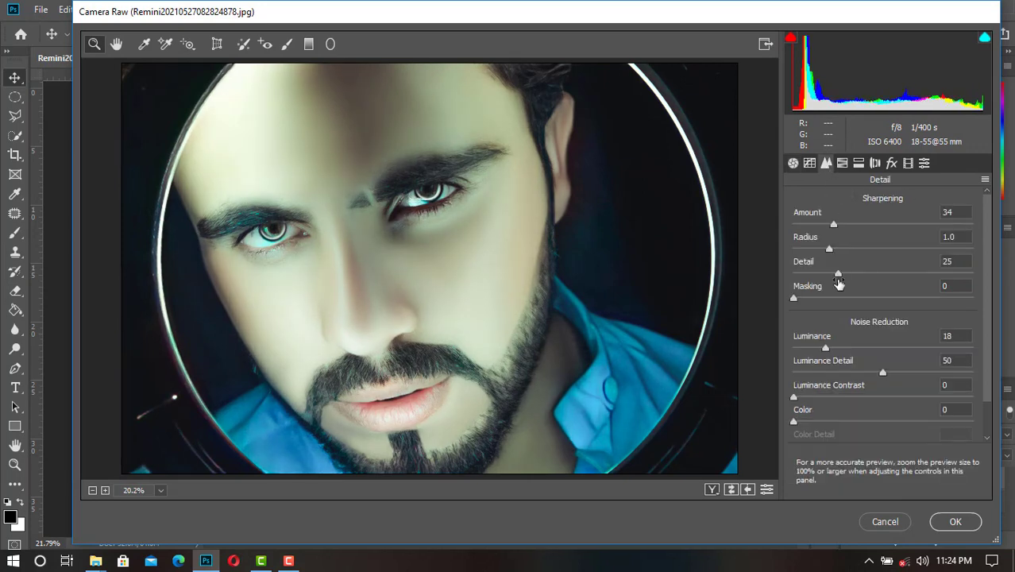
{"action": "double_click", "coordinate": [847, 338]}
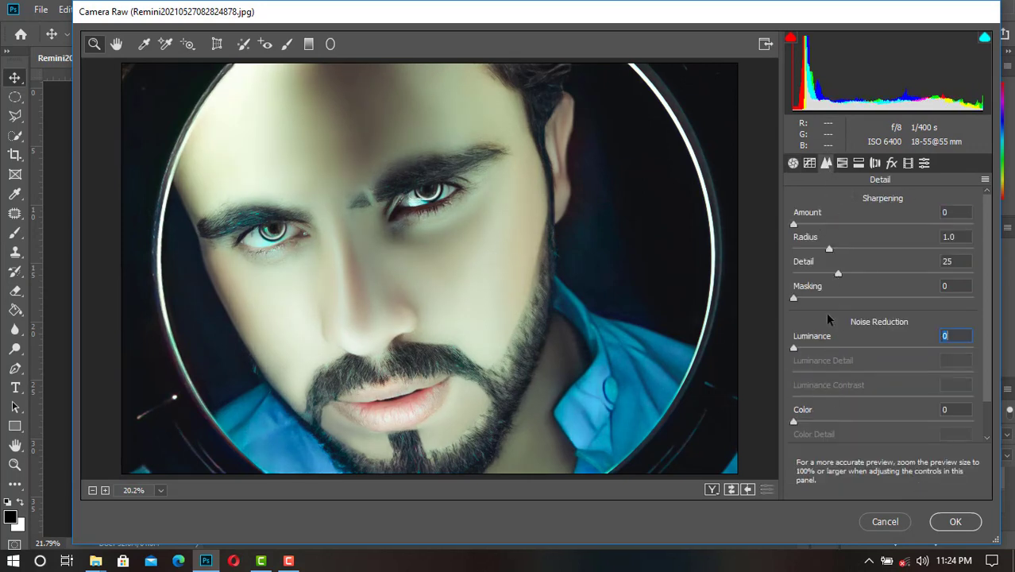
{"action": "left_click", "coordinate": [957, 521]}
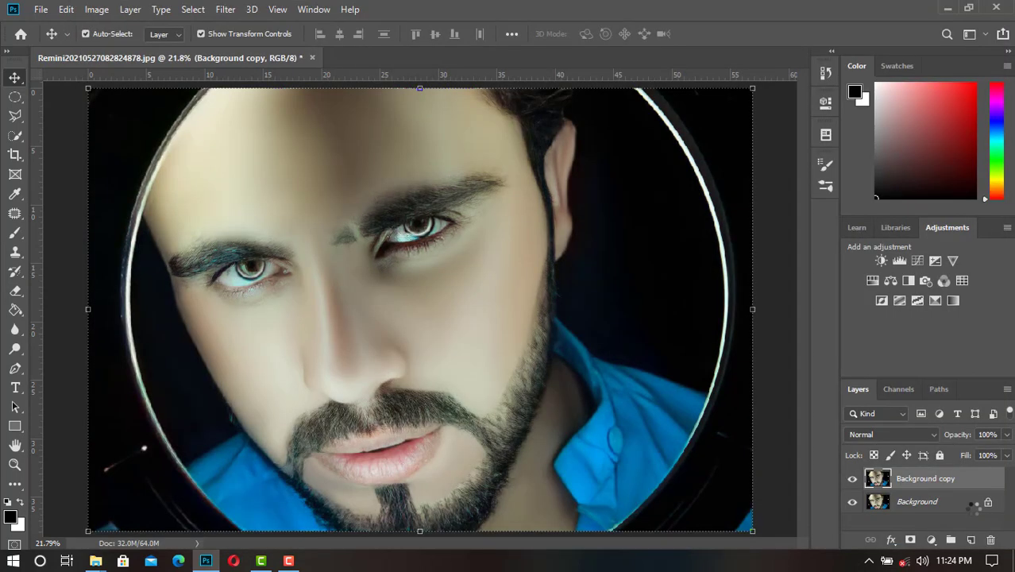
- Fade the copy to 22%, merge it into Background, duplicate as Layer 1, and dodge the forehead
{"action": "key", "text": "5"}
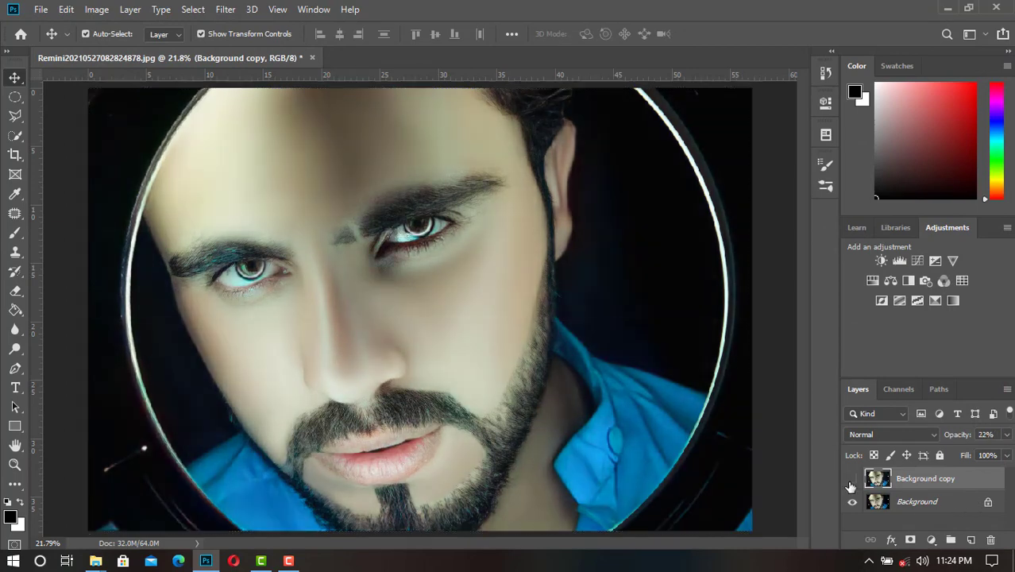
{"action": "key", "text": "ctrl+e"}
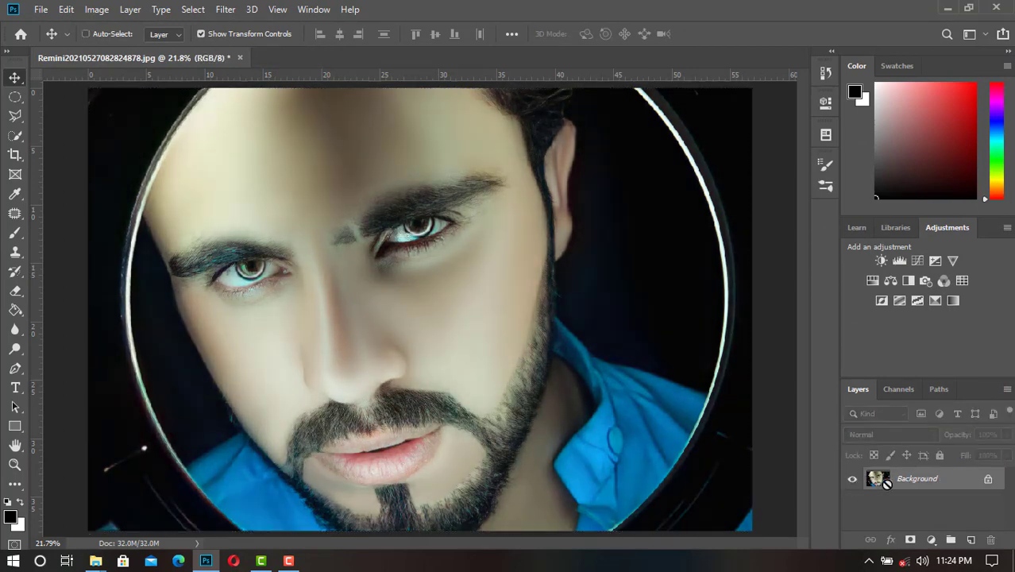
{"action": "key", "text": "ctrl+j"}
{"action": "key", "text": "o"}
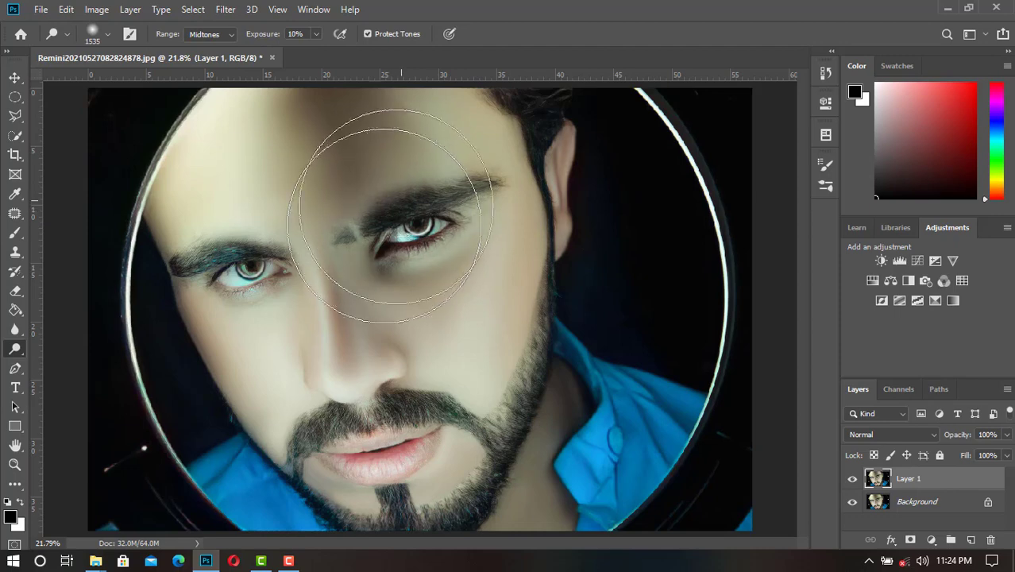
{"action": "mouse_move", "coordinate": [295, 131]}
{"action": "left_mouse_down"}
{"action": "mouse_move", "coordinate": [286, 117]}
{"action": "mouse_move", "coordinate": [359, 175]}
{"action": "mouse_move", "coordinate": [306, 125]}
{"action": "mouse_move", "coordinate": [329, 114]}
{"action": "mouse_move", "coordinate": [407, 190]}
{"action": "left_mouse_up"}
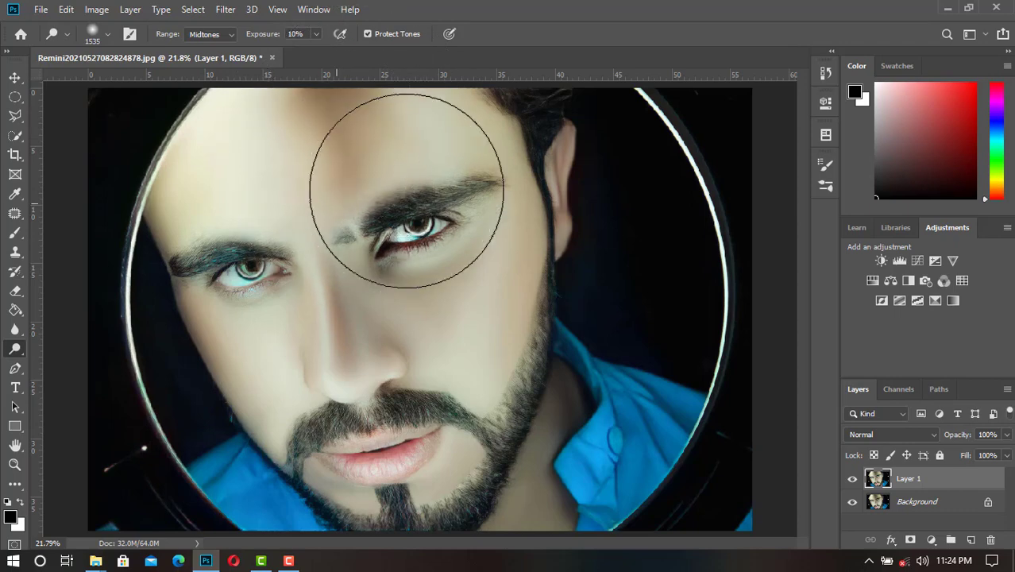
- Add an inverted mask to Layer 1 and paint white to reveal the forehead and right eye
{"action": "left_click", "coordinate": [852, 480]}
{"action": "left_click", "coordinate": [852, 480]}
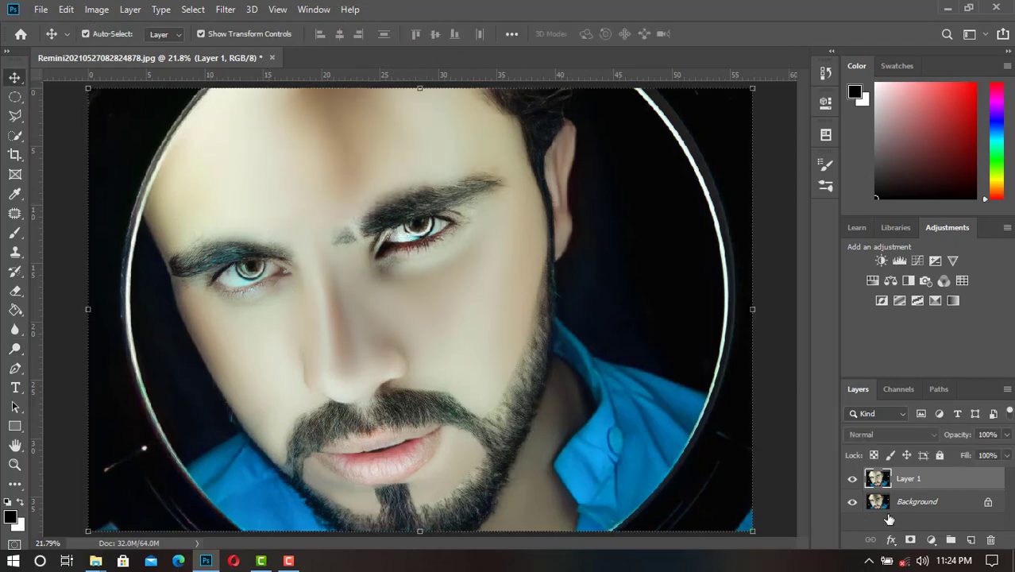
{"action": "left_click", "coordinate": [910, 540]}
{"action": "key", "text": "ctrl+i"}
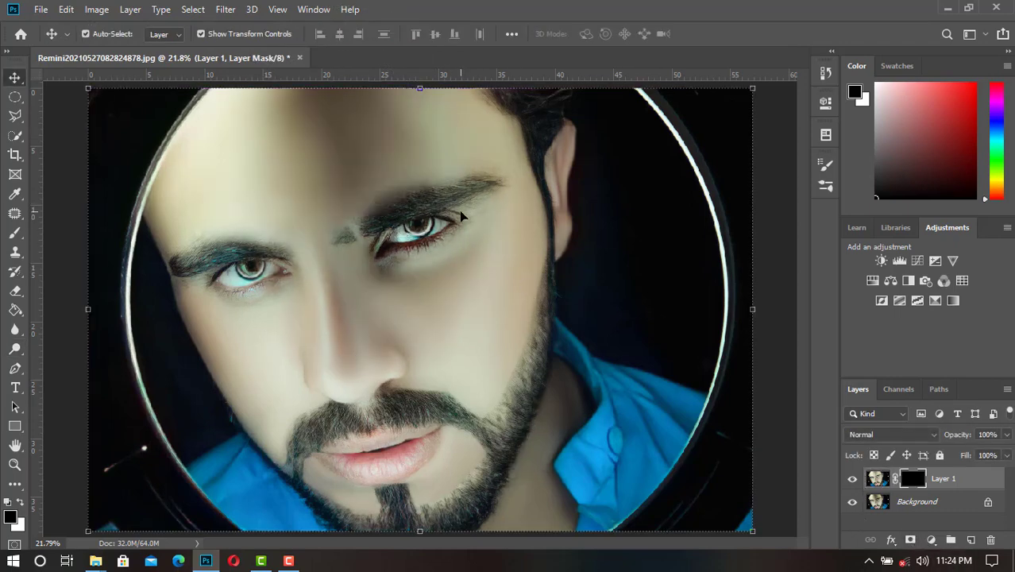
{"action": "key", "text": "b"}
{"action": "key", "text": "bracketright"}
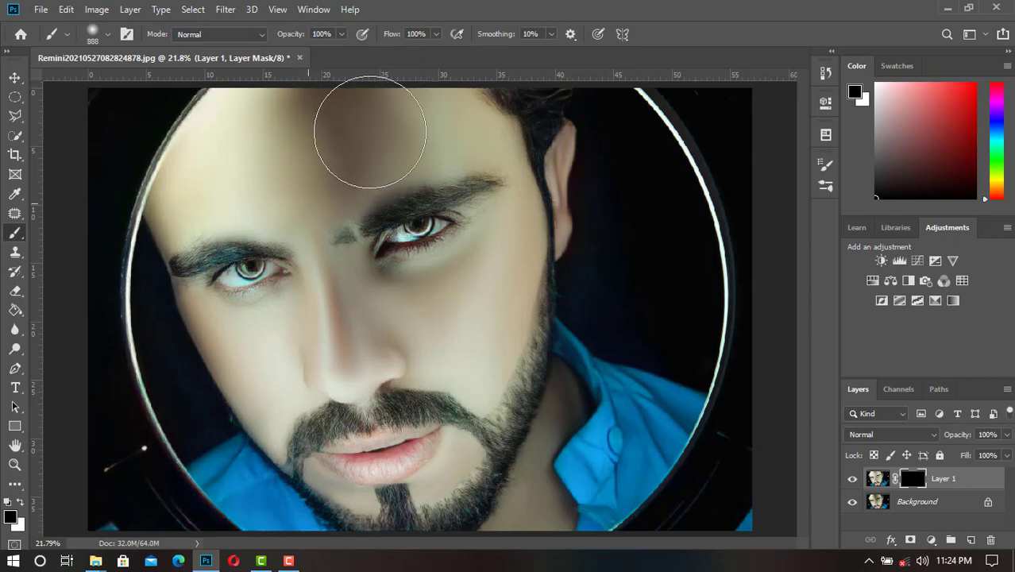
{"action": "key", "text": "x"}
{"action": "mouse_move", "coordinate": [350, 210]}
{"action": "left_mouse_down"}
{"action": "mouse_move", "coordinate": [318, 114]}
{"action": "mouse_move", "coordinate": [271, 101]}
{"action": "mouse_move", "coordinate": [407, 170]}
{"action": "left_mouse_up"}
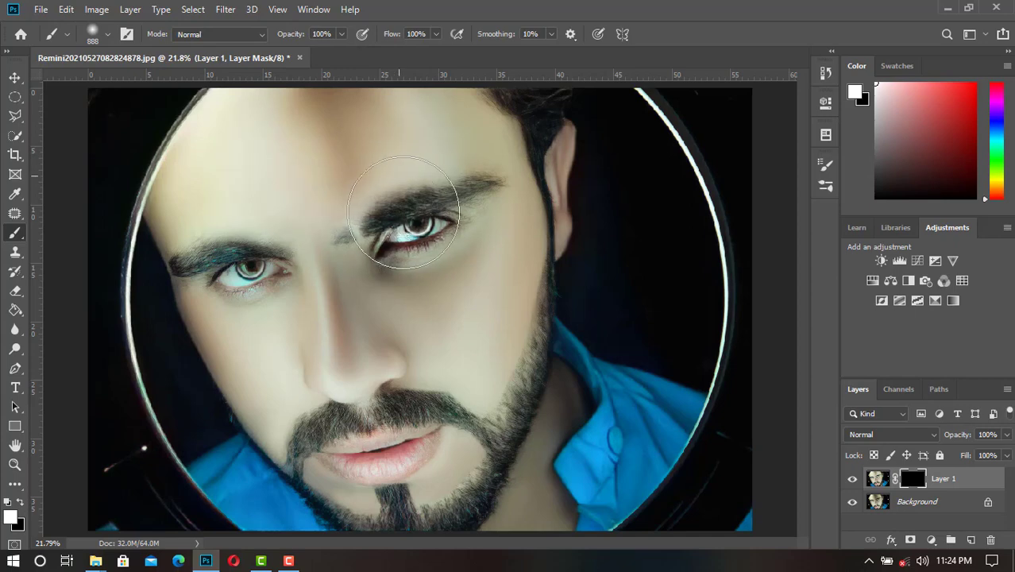
{"action": "right_click", "coordinate": [467, 258]}
{"action": "key", "text": "Escape"}
{"action": "left_click_drag", "start_coordinate": [396, 226], "coordinate": [373, 286]}
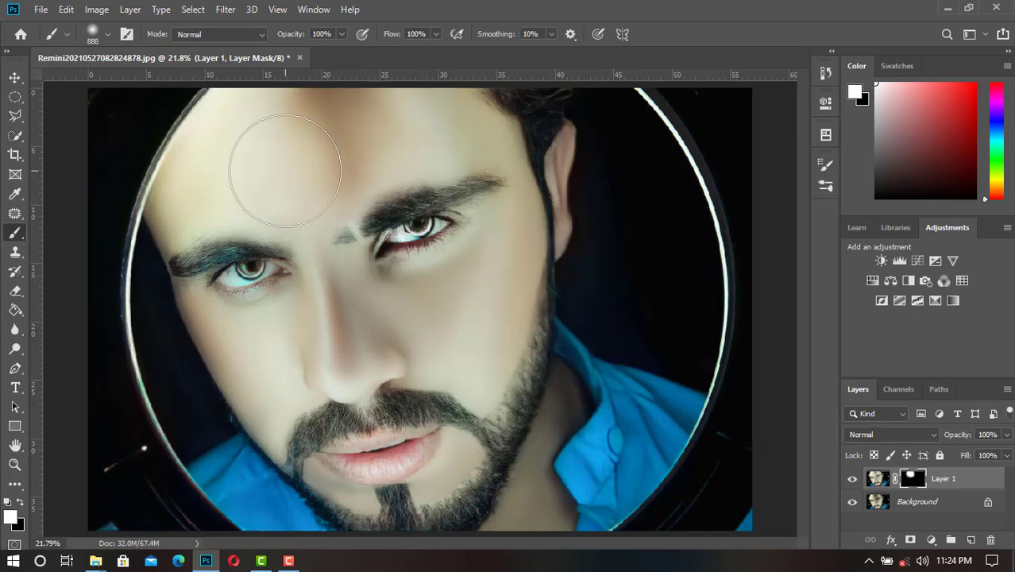
- Set Layer 1 opacity to 50% and compare the result with Layer 1 hidden
{"action": "key", "text": "v"}
{"action": "key", "text": "4"}
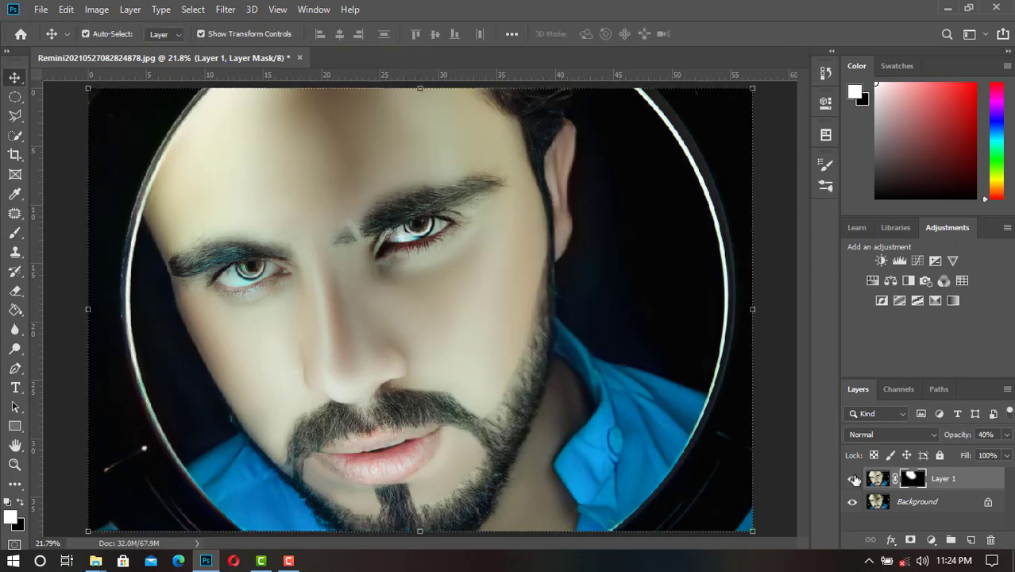
{"action": "key", "text": "5"}
{"action": "left_click", "coordinate": [854, 478]}
{"action": "left_click", "coordinate": [854, 479]}
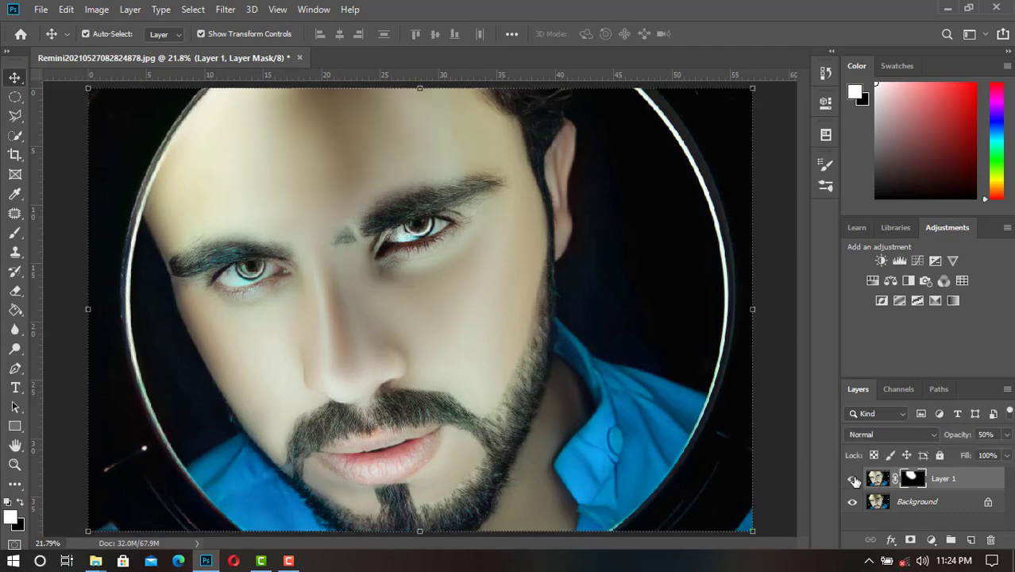
{"action": "scroll", "coordinate": [583, 363], "scroll_direction": "down", "scroll_amount": 3}
{"action": "scroll", "coordinate": [401, 251], "scroll_direction": "up", "scroll_amount": 4}
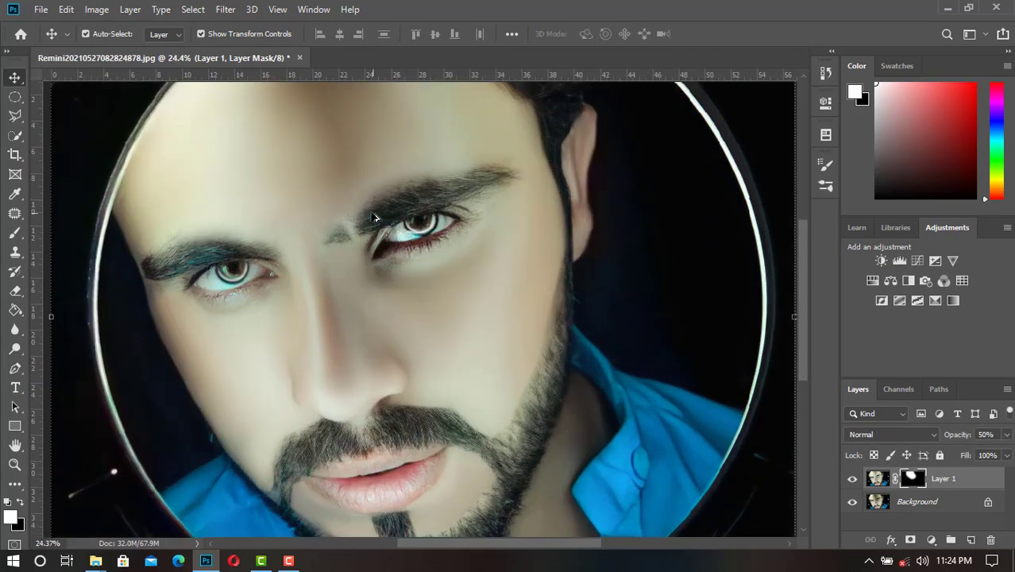
{"action": "scroll", "coordinate": [373, 218], "scroll_direction": "up", "scroll_amount": 2}
{"action": "scroll", "coordinate": [373, 218], "scroll_direction": "down", "scroll_amount": 3}
{"action": "scroll", "coordinate": [377, 339], "scroll_direction": "down", "scroll_amount": 2}
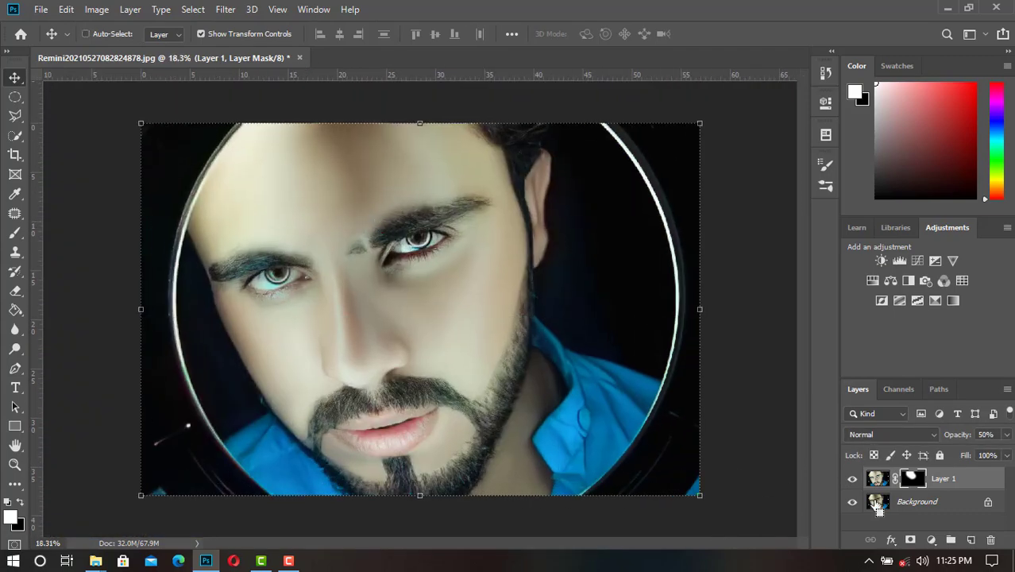
{"action": "left_click", "coordinate": [852, 478]}
- Merge Layer 1 down into Background and add a new empty Layer 2
{"action": "key", "text": "e"}
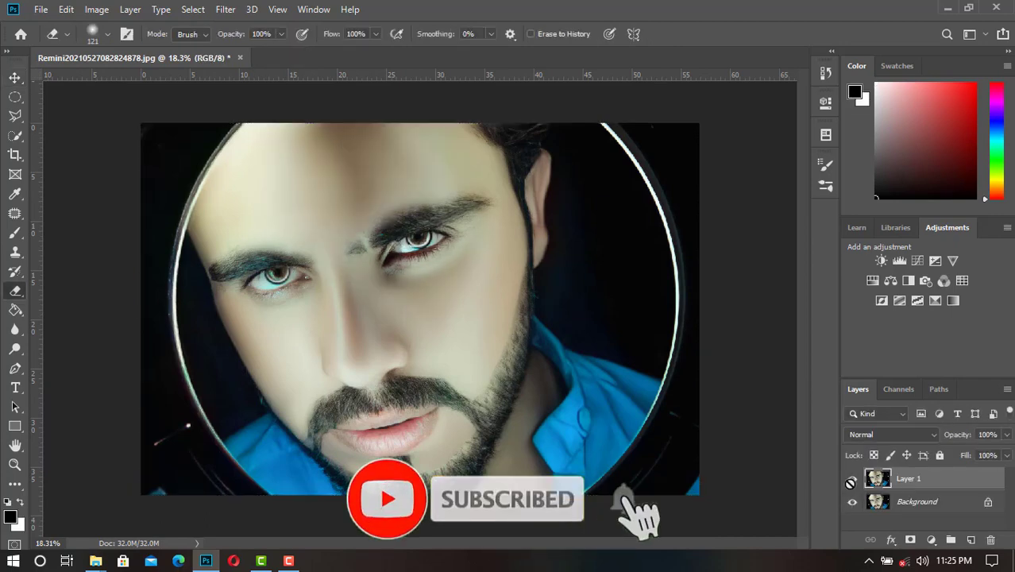
{"action": "scroll", "coordinate": [406, 318], "scroll_direction": "up", "scroll_amount": 3}
{"action": "key", "text": "o"}
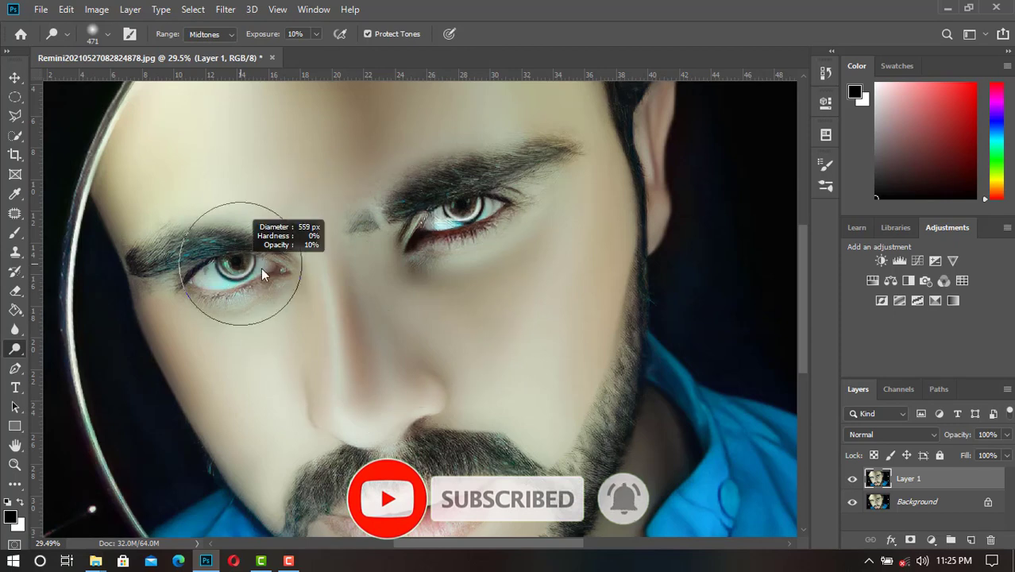
{"action": "left_click", "coordinate": [969, 540]}
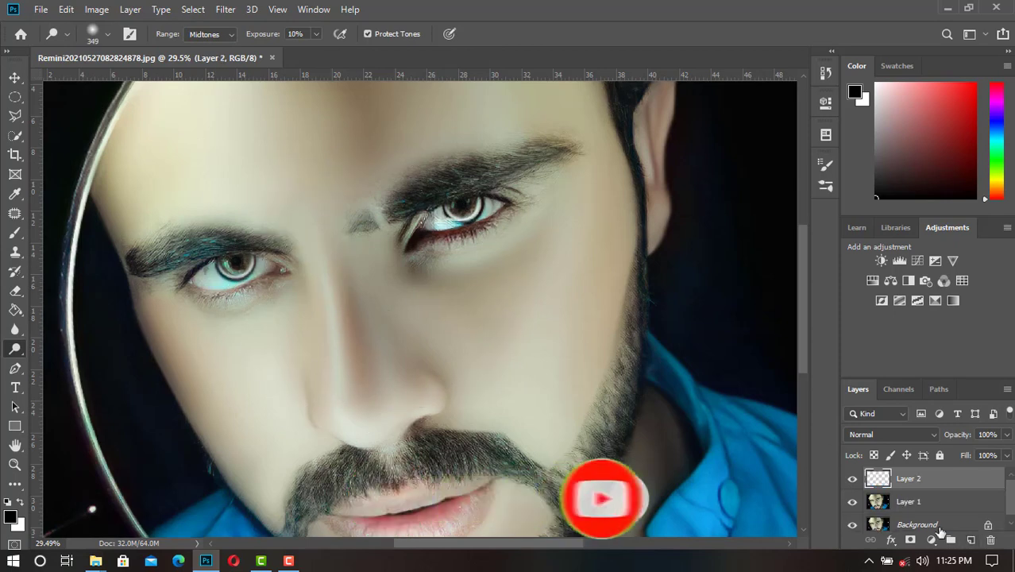
- Fill the new layer with 50% Gray and set its blend mode to Vivid Light
{"action": "key", "text": "i"}
{"action": "key", "text": "shift+F5"}
{"action": "left_click", "coordinate": [509, 133]}
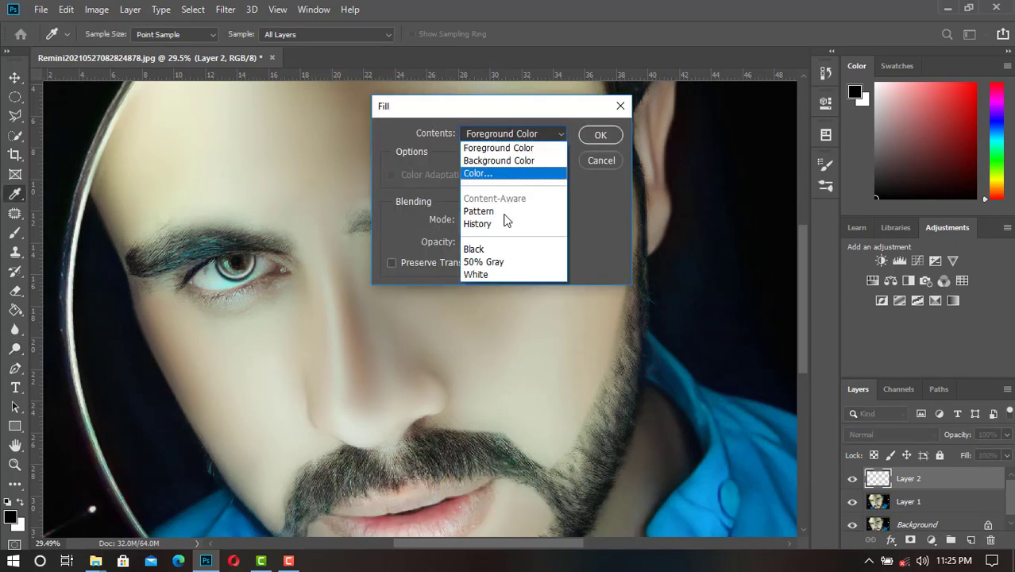
{"action": "left_click", "coordinate": [488, 261]}
{"action": "left_click", "coordinate": [612, 137]}
{"action": "scroll", "coordinate": [559, 289], "scroll_direction": "up", "scroll_amount": 2}
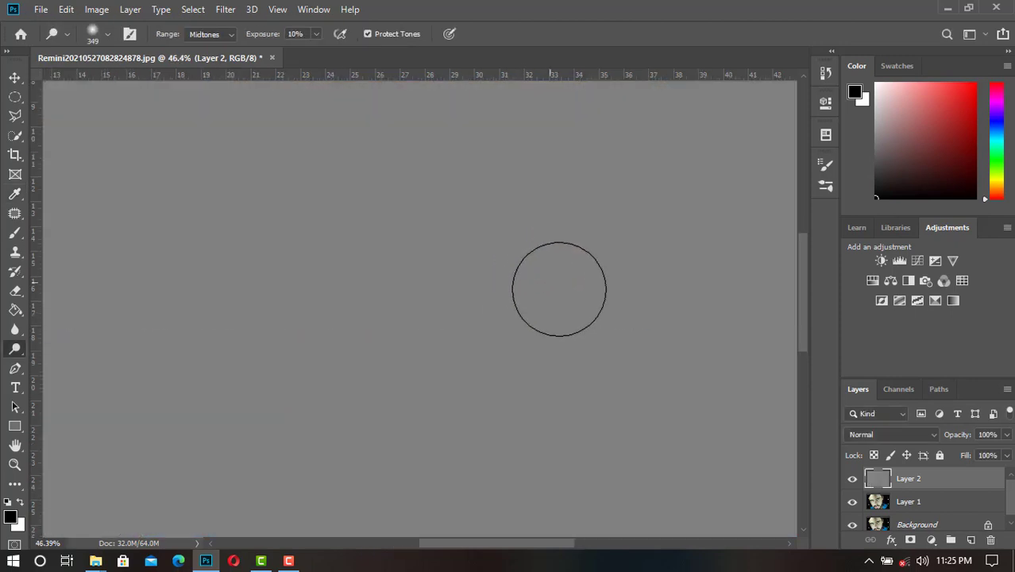
{"action": "left_click", "coordinate": [871, 434]}
{"action": "left_click", "coordinate": [870, 391]}
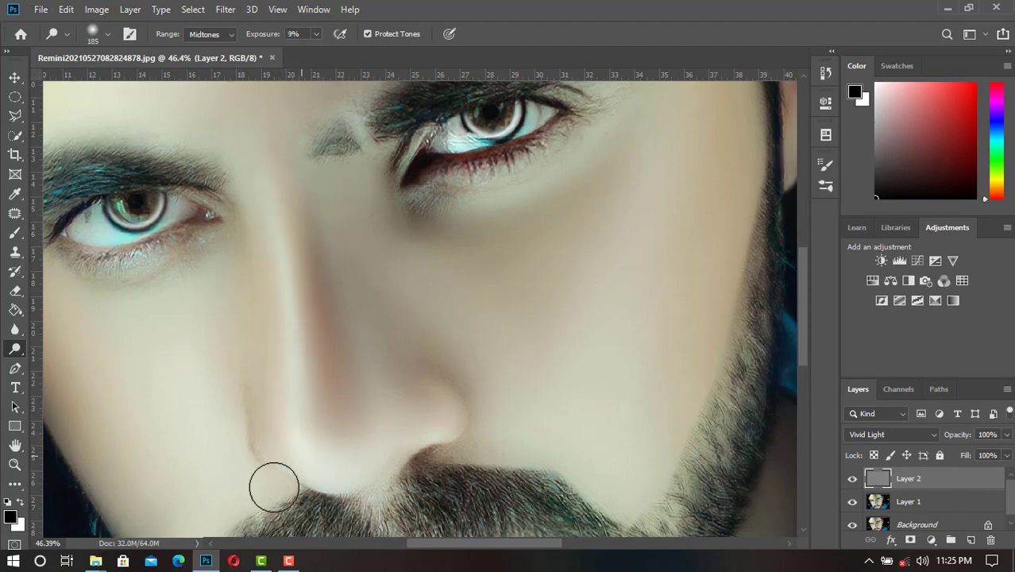
- Dodge the portrait's highlights on the gray layer, adjusting the dodge brush size
{"action": "scroll", "coordinate": [366, 276], "scroll_direction": "down", "scroll_amount": 5}
{"action": "scroll", "coordinate": [421, 284], "scroll_direction": "up", "scroll_amount": 2}
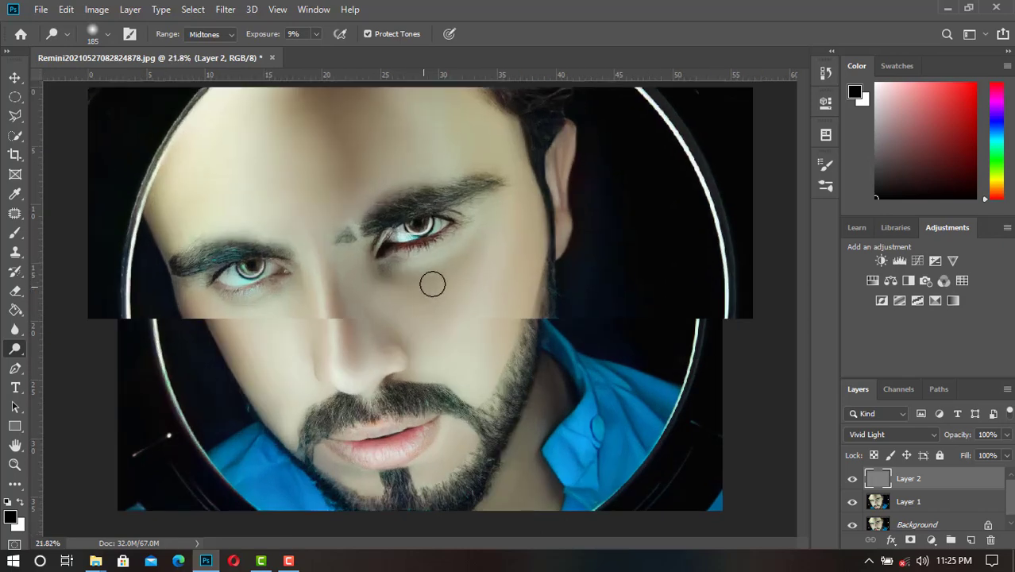
{"action": "scroll", "coordinate": [477, 262], "scroll_direction": "up", "scroll_amount": 2}
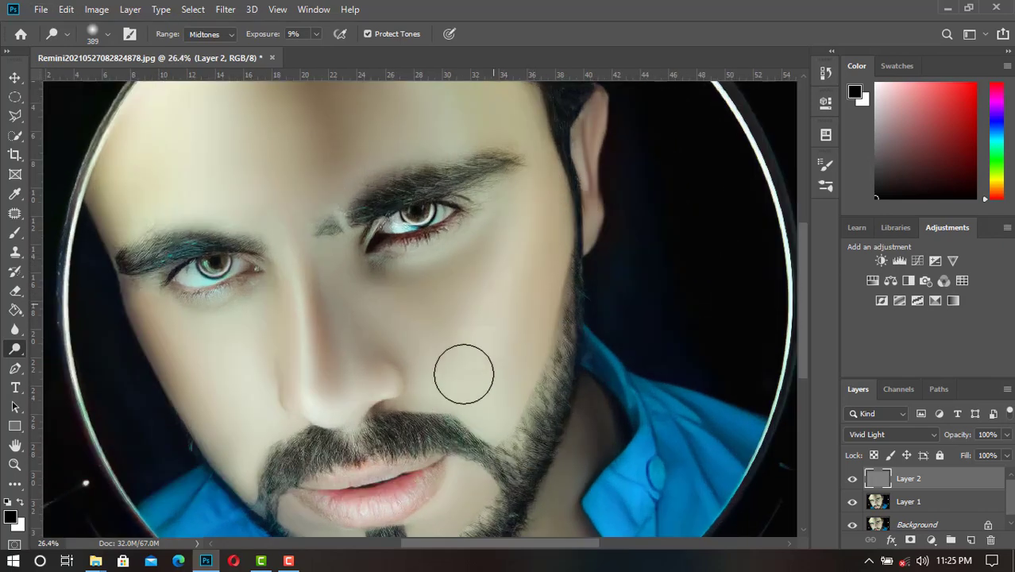
{"action": "scroll", "coordinate": [425, 348], "scroll_direction": "down", "scroll_amount": 5}
{"action": "scroll", "coordinate": [435, 324], "scroll_direction": "up", "scroll_amount": 4}
{"action": "scroll", "coordinate": [295, 366], "scroll_direction": "up", "scroll_amount": 1}
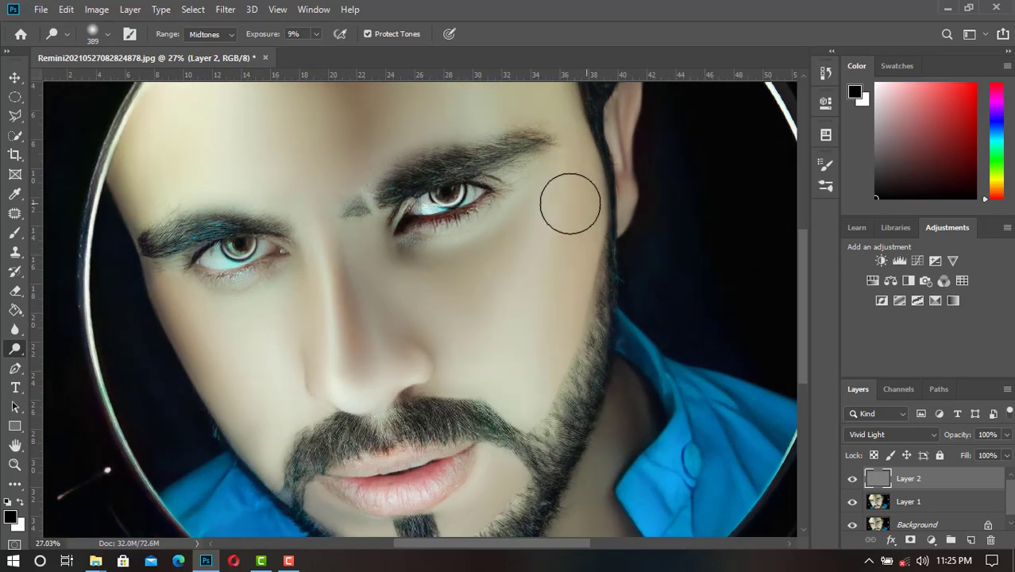
{"action": "right_click", "coordinate": [566, 199], "text": "alt"}
{"action": "scroll", "coordinate": [503, 371], "scroll_direction": "down", "scroll_amount": 5}
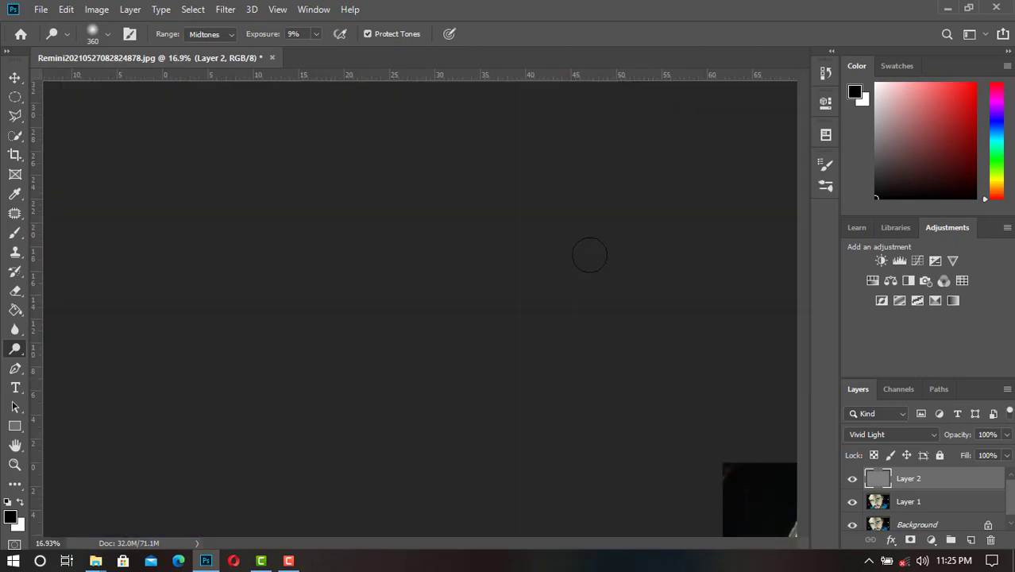
{"action": "scroll", "coordinate": [333, 324], "scroll_direction": "up", "scroll_amount": 4}
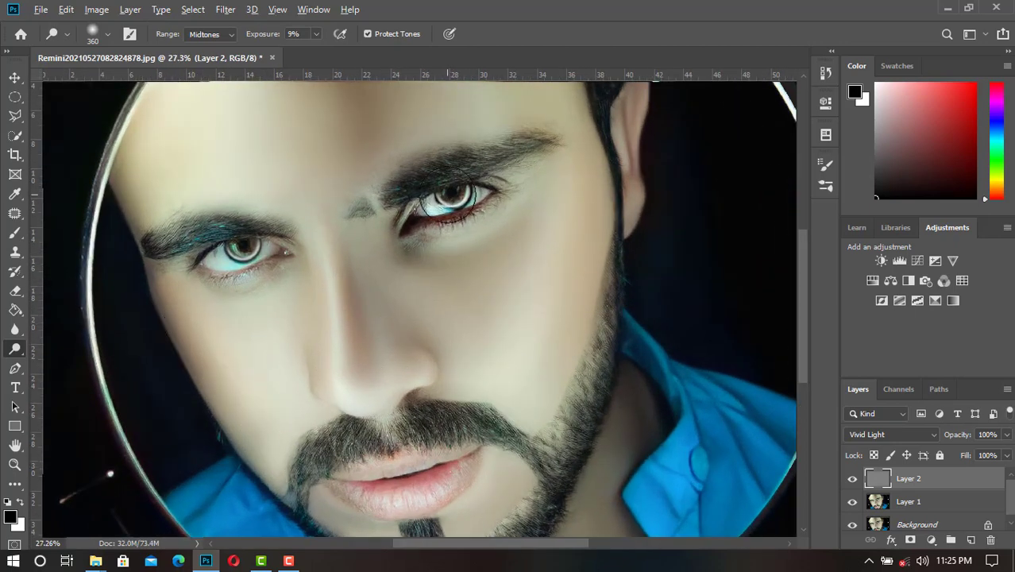
{"action": "scroll", "coordinate": [449, 199], "scroll_direction": "down", "scroll_amount": 2}
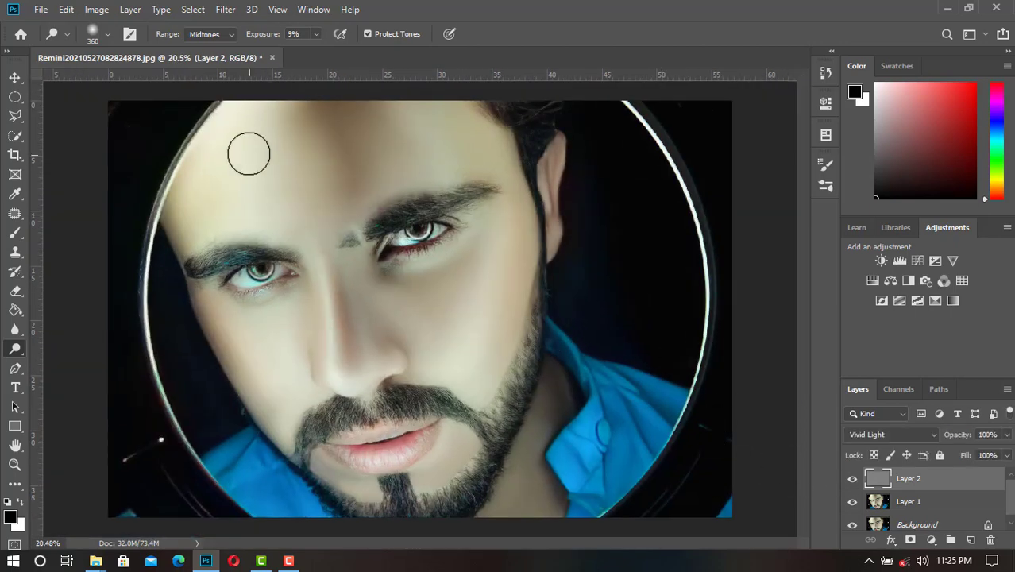
- Switch to the Burn tool and darken areas with a larger brush
{"action": "right_click", "coordinate": [15, 350]}
{"action": "left_click", "coordinate": [76, 358]}
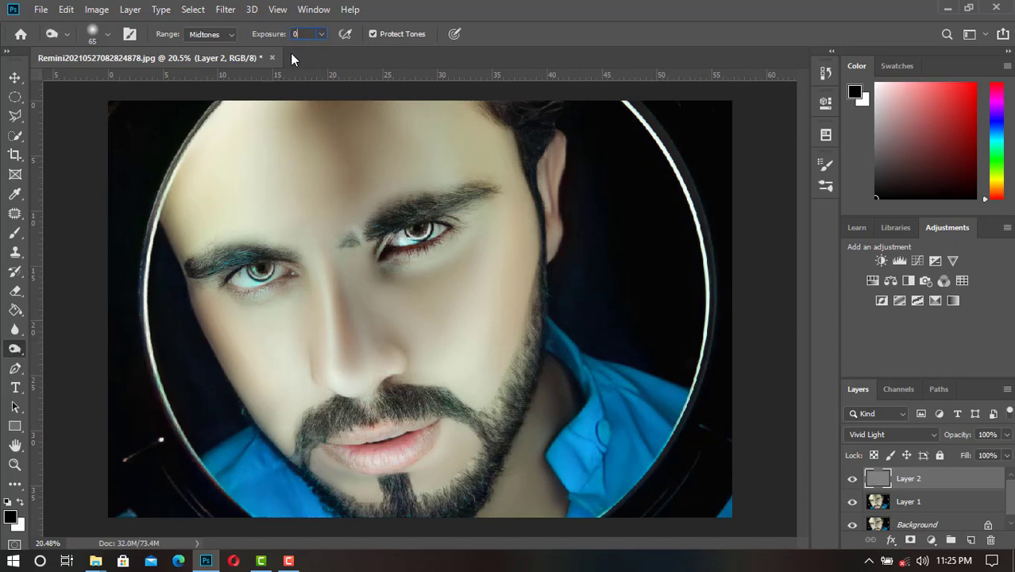
{"action": "scroll", "coordinate": [513, 292], "scroll_direction": "up", "scroll_amount": 2}
{"action": "left_click_drag", "start_coordinate": [512, 251], "coordinate": [525, 253]}
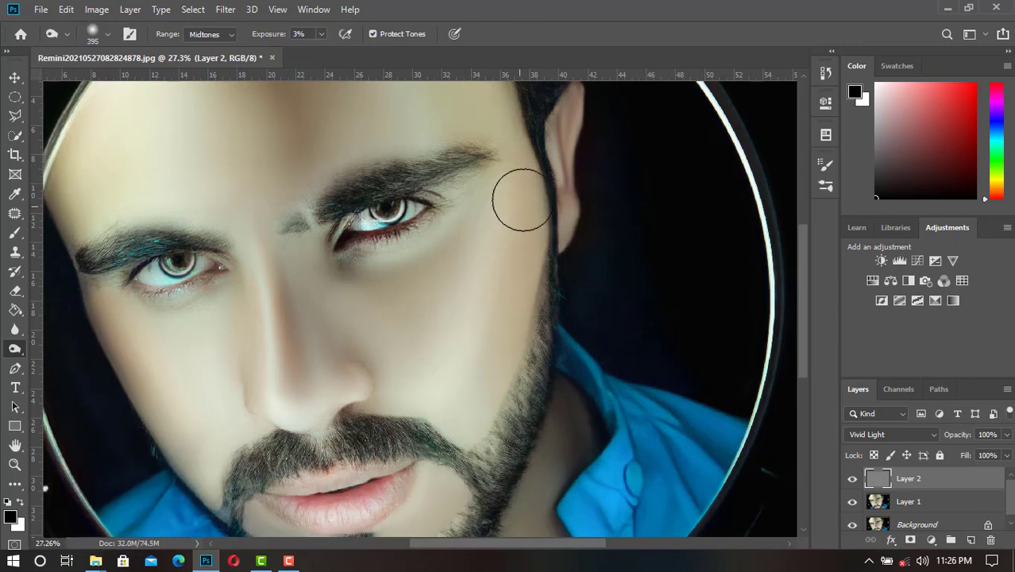
{"action": "scroll", "coordinate": [521, 199], "scroll_direction": "down", "scroll_amount": 3}
{"action": "scroll", "coordinate": [580, 272], "scroll_direction": "up", "scroll_amount": 2}
- Compare with and without the dodging, merge the layer down, then duplicate Background
{"action": "left_click", "coordinate": [850, 480]}
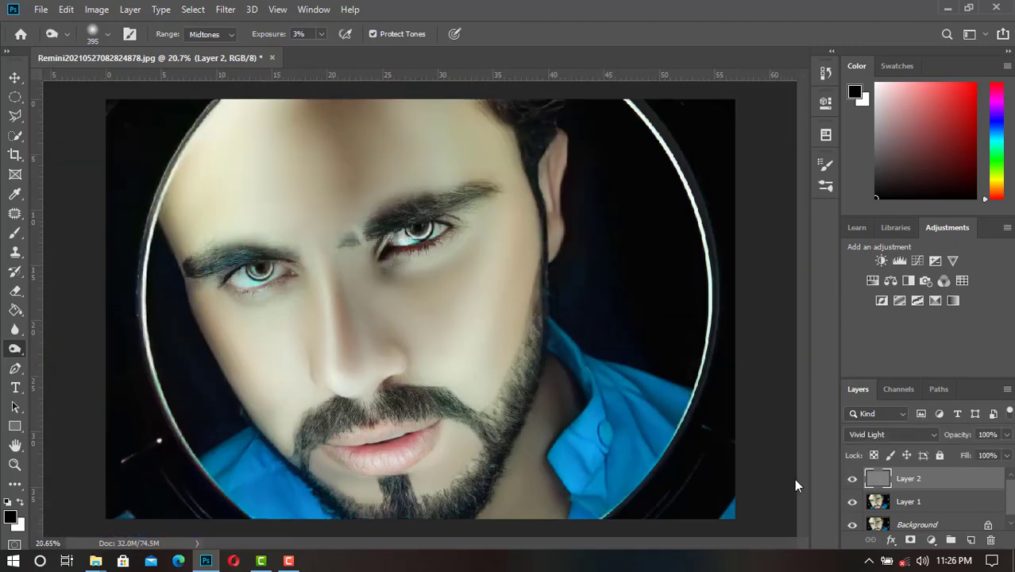
{"action": "key", "text": "v"}
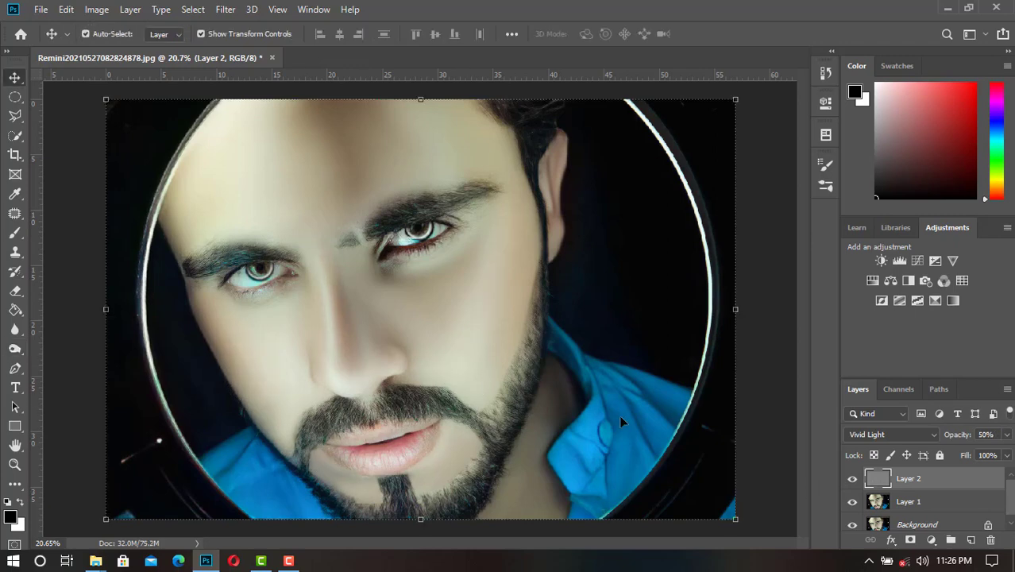
{"action": "key", "text": "ctrl+z"}
{"action": "key", "text": "ctrl+z"}
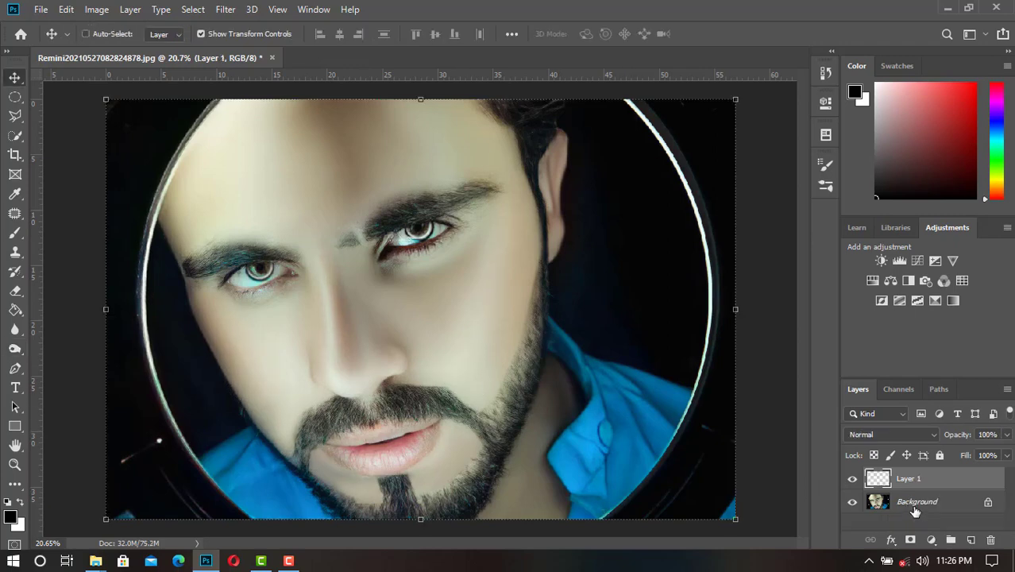
{"action": "key", "text": "Delete"}
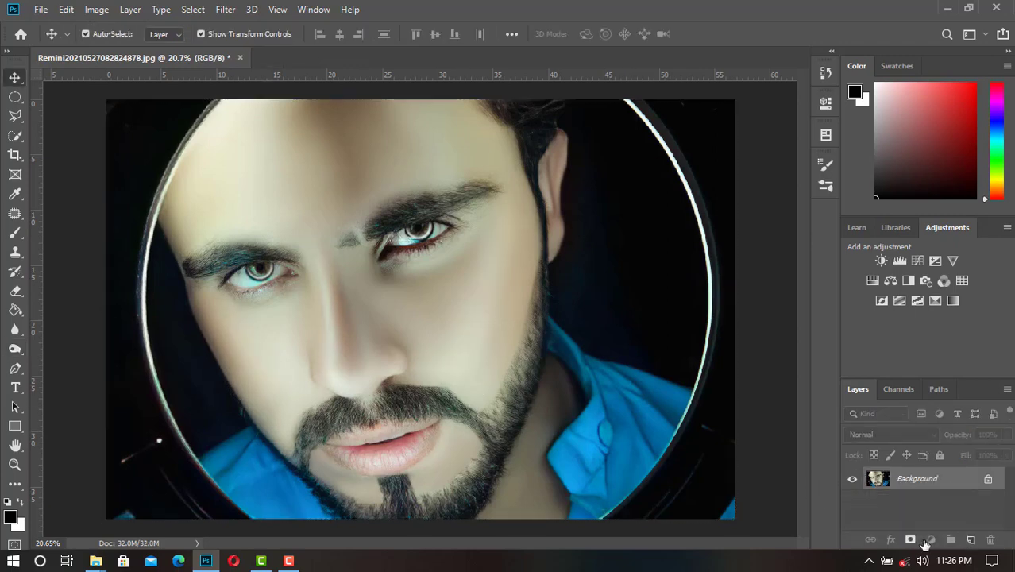
{"action": "key", "text": "ctrl+j"}
{"action": "scroll", "coordinate": [356, 437], "scroll_direction": "up", "scroll_amount": 3}
- Smooth the lip corner and the wrinkled lower lip with the Mixer Brush
{"action": "scroll", "coordinate": [429, 357], "scroll_direction": "up", "scroll_amount": 4}
{"action": "mouse_move", "coordinate": [429, 357]}
{"action": "left_mouse_down"}
{"action": "mouse_move", "coordinate": [283, 254]}
{"action": "mouse_move", "coordinate": [426, 267]}
{"action": "left_mouse_up"}
{"action": "key", "text": "b"}
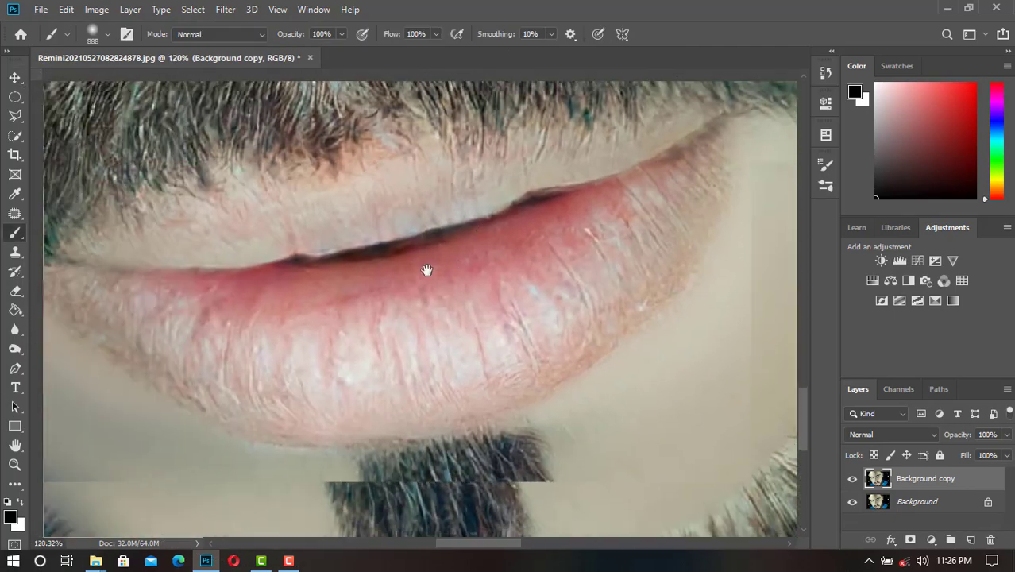
{"action": "right_click", "coordinate": [15, 232]}
{"action": "left_click", "coordinate": [86, 275]}
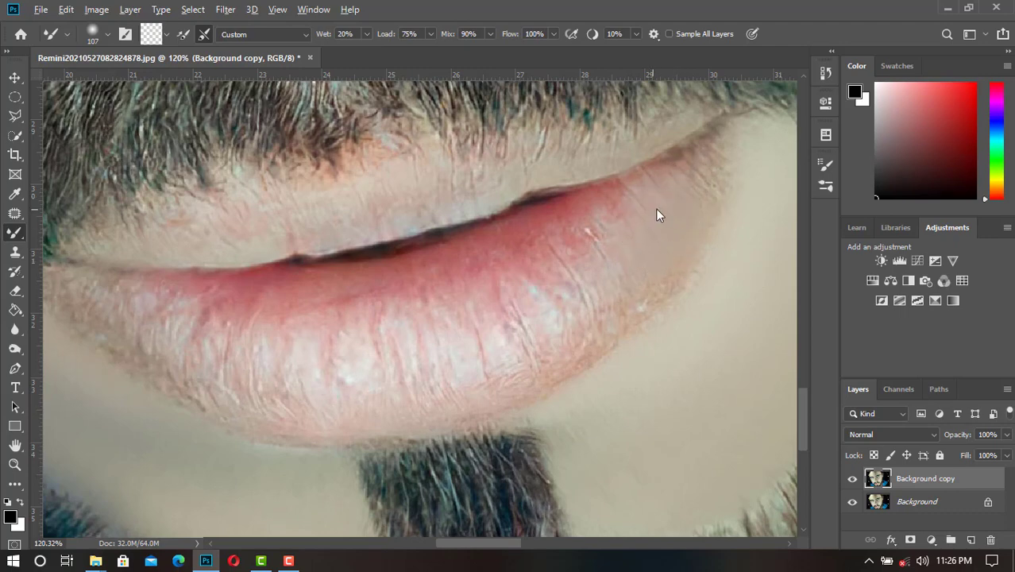
{"action": "mouse_move", "coordinate": [660, 226]}
{"action": "left_mouse_down"}
{"action": "mouse_move", "coordinate": [580, 329]}
{"action": "mouse_move", "coordinate": [492, 345]}
{"action": "mouse_move", "coordinate": [419, 319]}
{"action": "left_mouse_up"}
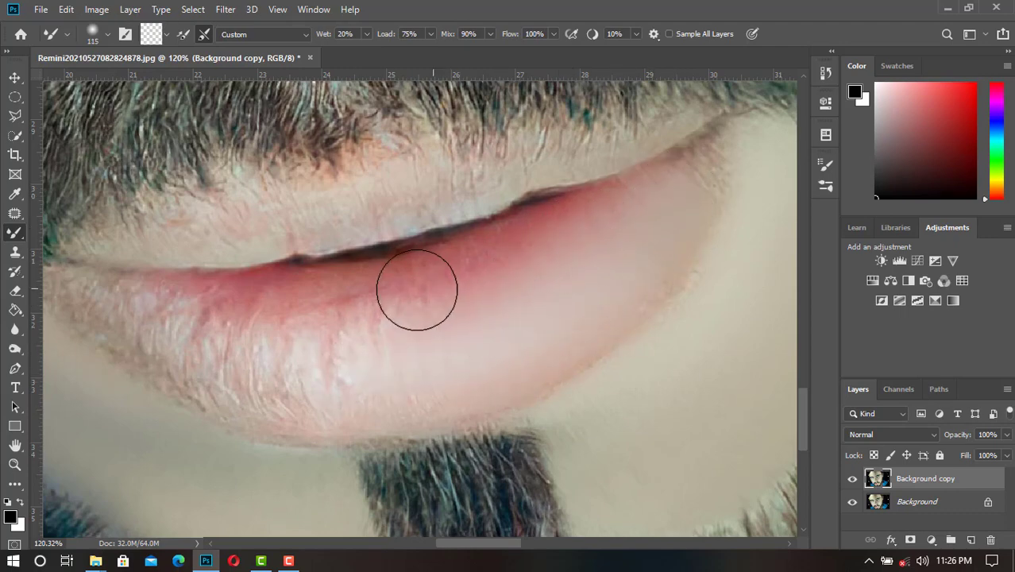
{"action": "scroll", "coordinate": [417, 290], "scroll_direction": "left", "scroll_amount": 3}
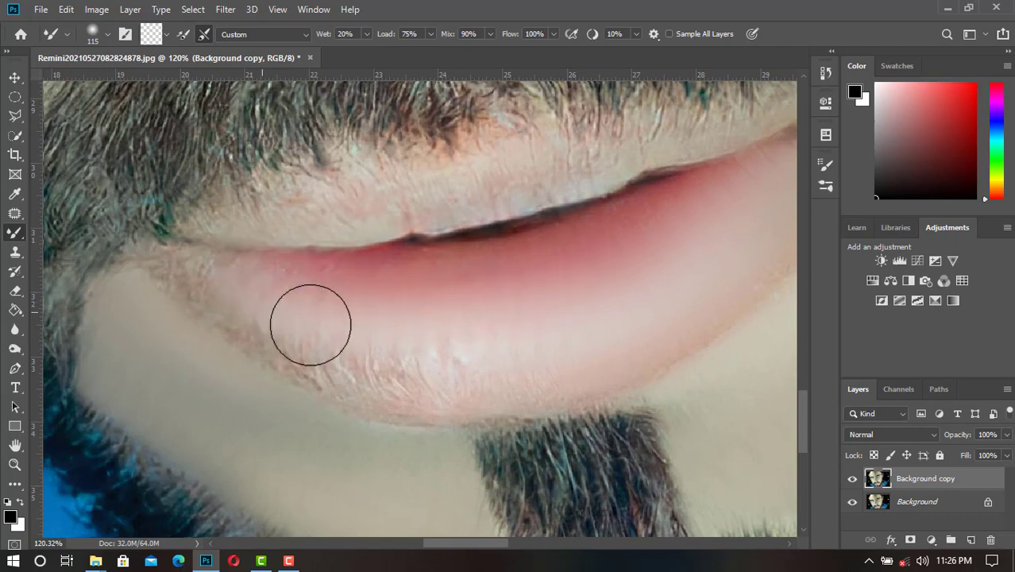
{"action": "mouse_move", "coordinate": [422, 368]}
{"action": "left_mouse_down"}
{"action": "mouse_move", "coordinate": [313, 356]}
{"action": "mouse_move", "coordinate": [565, 353]}
{"action": "left_mouse_up"}
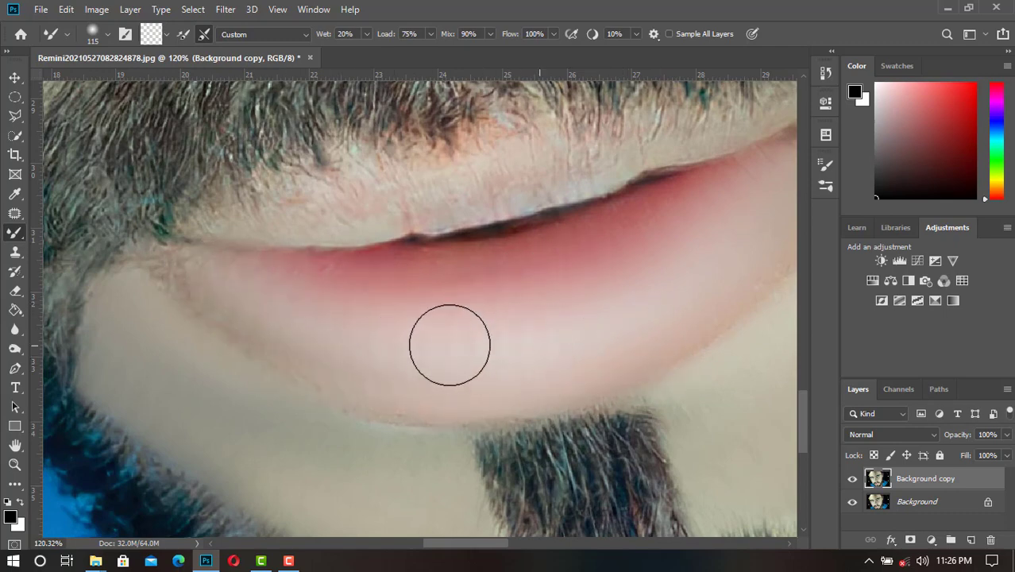
- Zoom in to check the smoothed lips, merge into Background, and duplicate it again
{"action": "scroll", "coordinate": [212, 359], "scroll_direction": "up", "scroll_amount": 2}
{"action": "scroll", "coordinate": [270, 280], "scroll_direction": "right", "scroll_amount": 2}
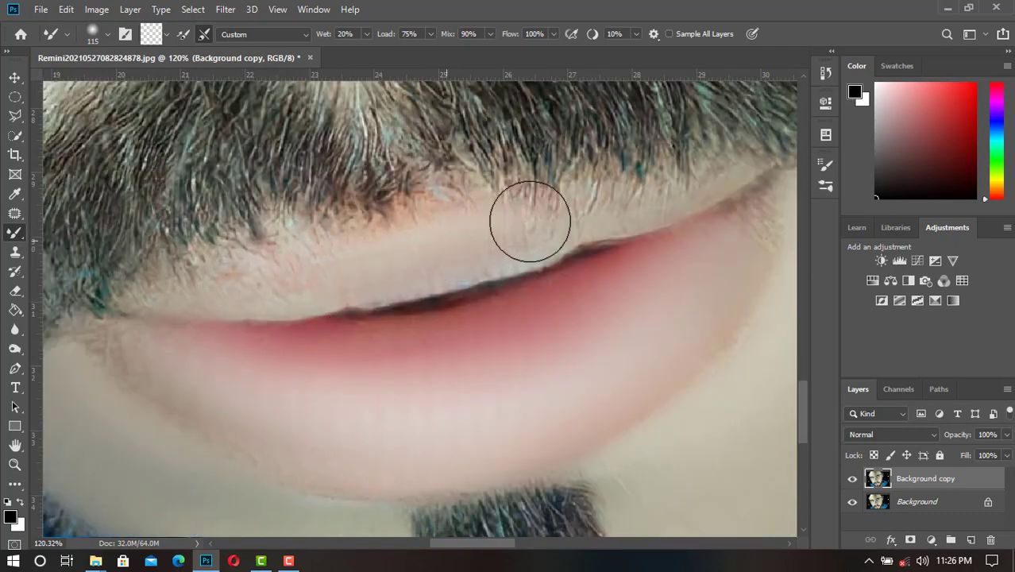
{"action": "scroll", "coordinate": [526, 223], "scroll_direction": "up", "scroll_amount": 2}
{"action": "scroll", "coordinate": [516, 254], "scroll_direction": "right", "scroll_amount": 1}
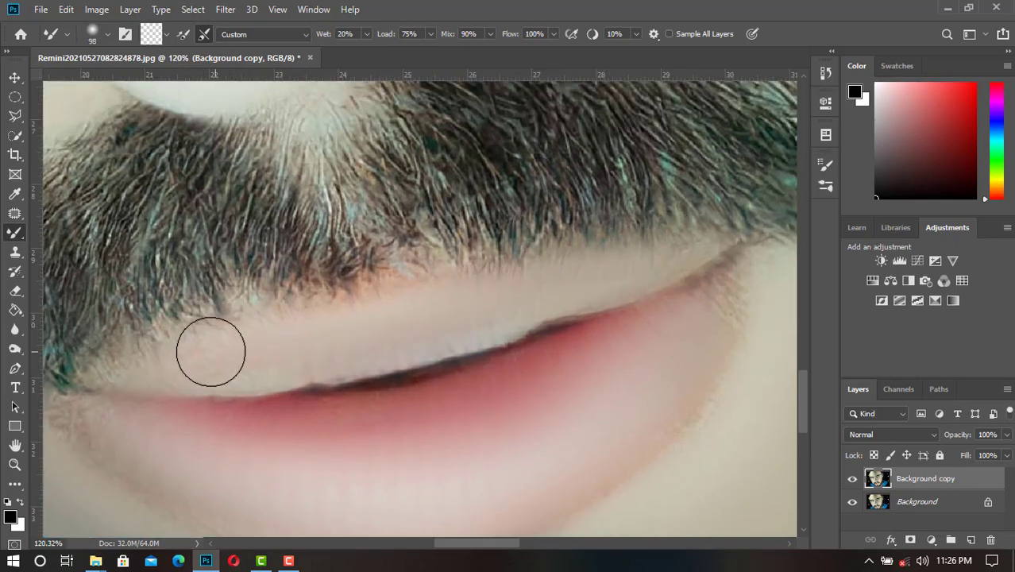
{"action": "key", "text": "z"}
{"action": "key", "text": "ctrl+0"}
{"action": "key", "text": "v"}
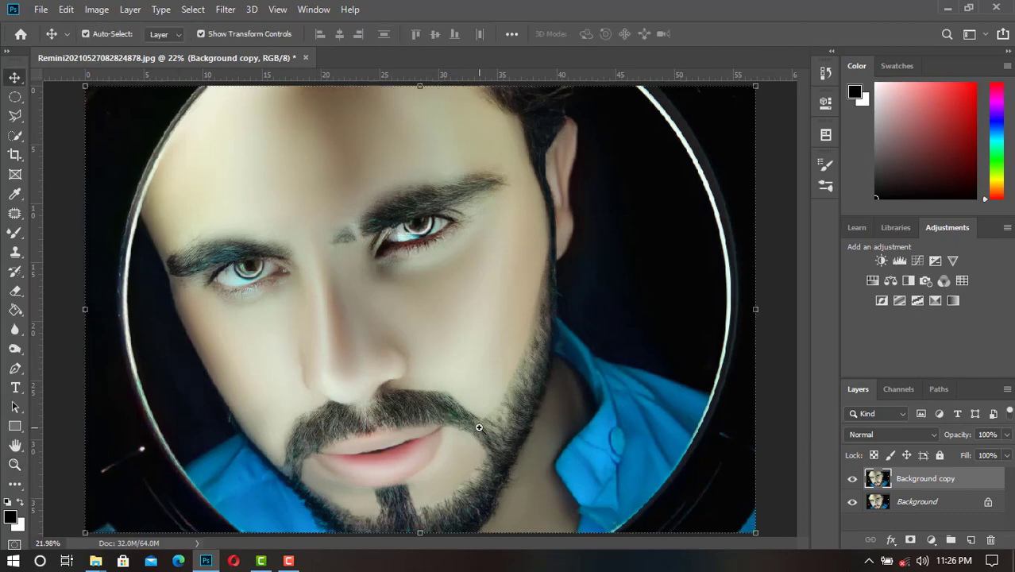
{"action": "key", "text": "z"}
{"action": "left_click_drag", "start_coordinate": [283, 369], "coordinate": [478, 408]}
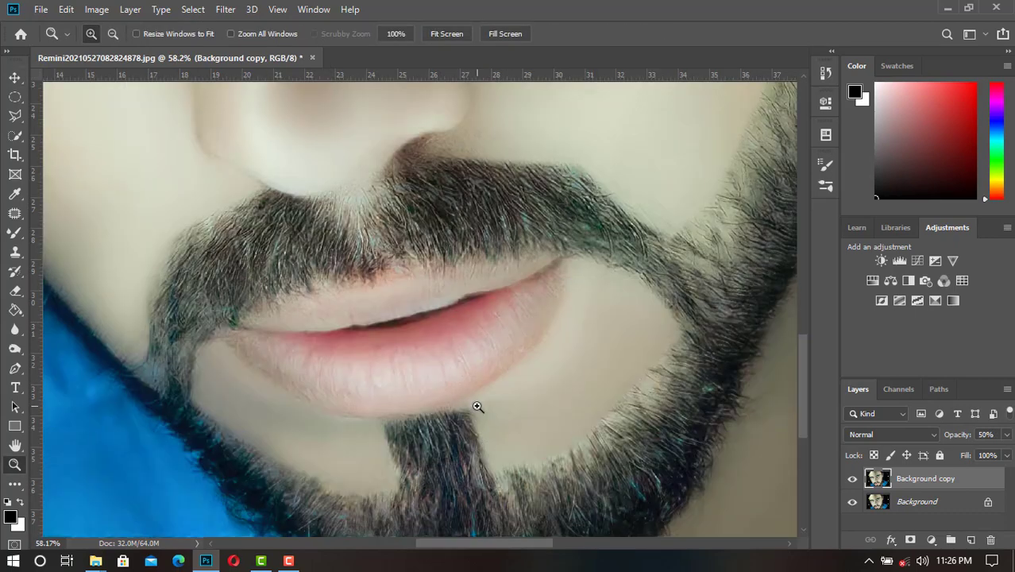
{"action": "key", "text": "ctrl+0"}
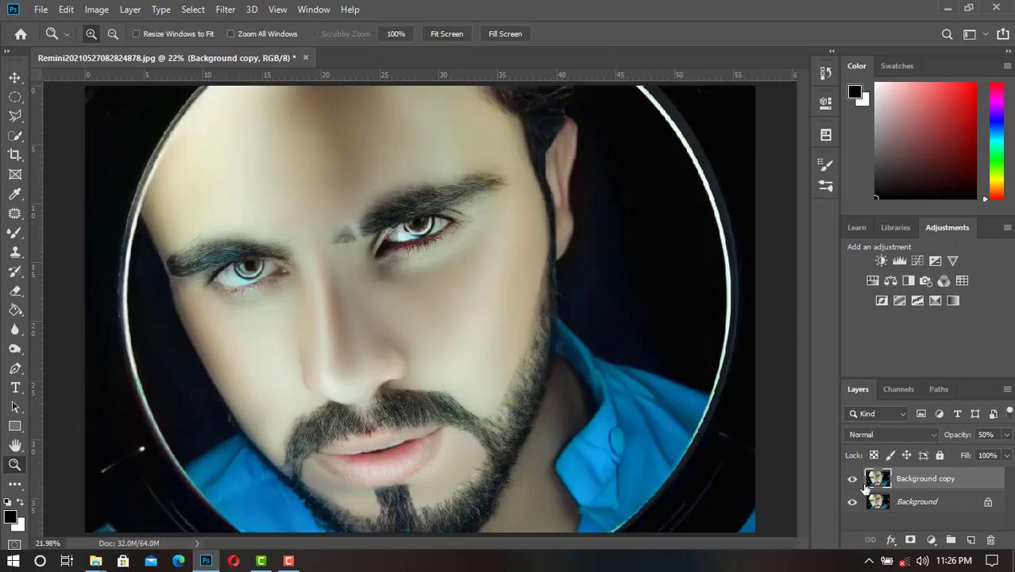
{"action": "key", "text": "ctrl+e"}
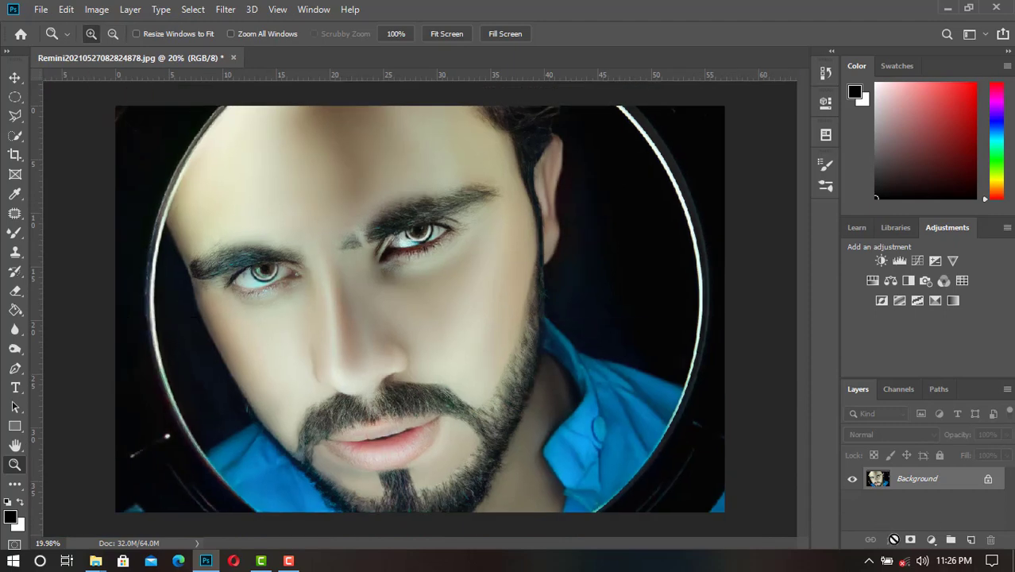
{"action": "key", "text": "ctrl+j"}
- Add a 3 px white Inside stroke to the layer and fit the image on screen
{"action": "left_click", "coordinate": [891, 539]}
{"action": "left_click", "coordinate": [905, 461]}
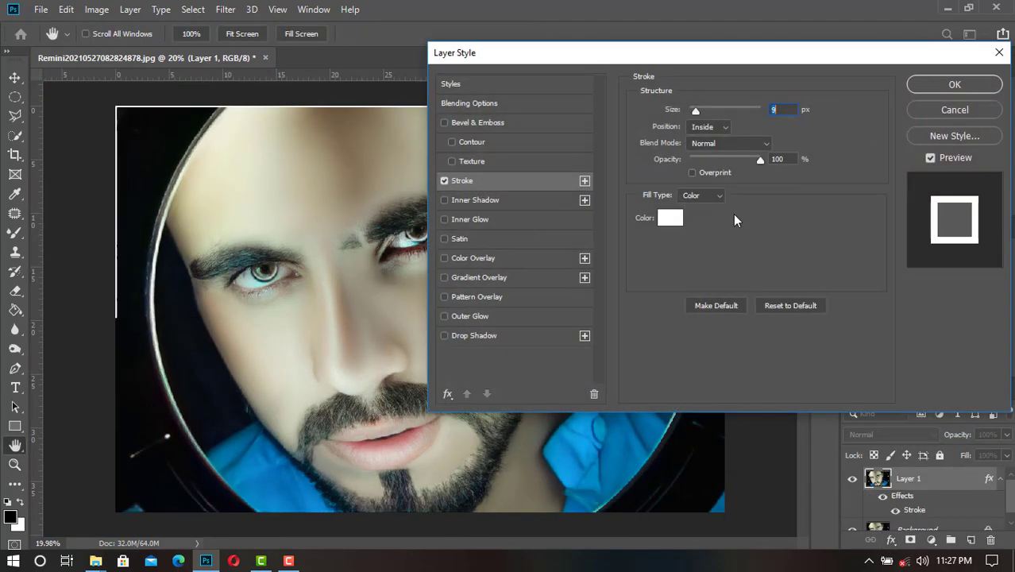
{"action": "type", "text": "2"}
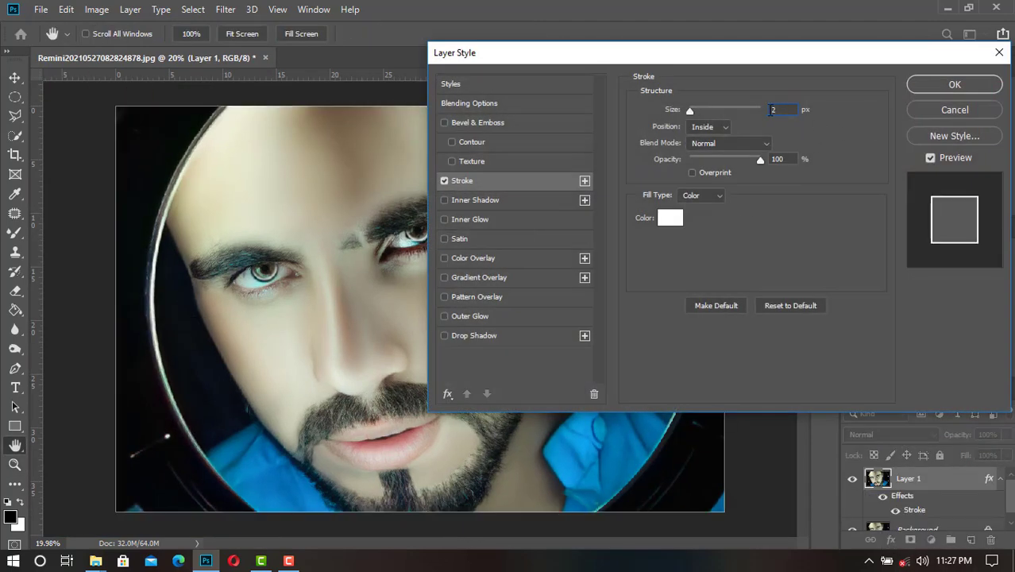
{"action": "type", "text": "3"}
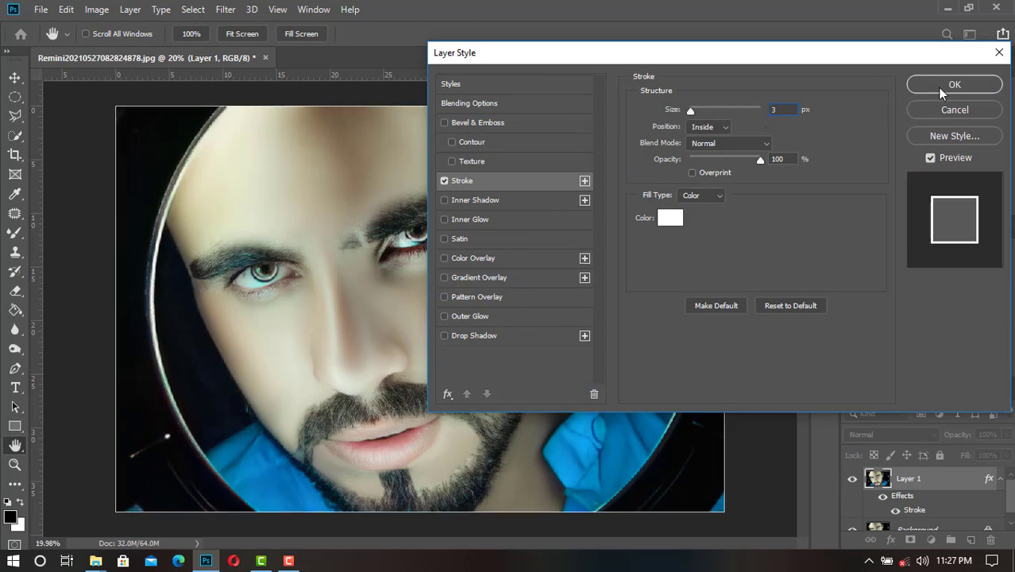
{"action": "left_click", "coordinate": [954, 85]}
{"action": "key", "text": "z"}
{"action": "right_click", "coordinate": [544, 261]}
{"action": "left_click", "coordinate": [577, 264]}
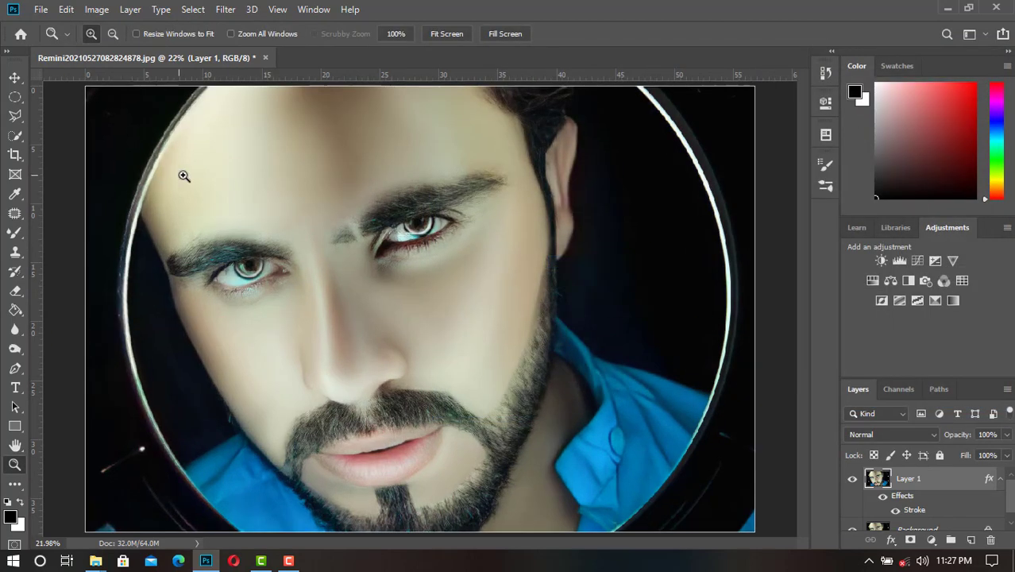
{"action": "left_click", "coordinate": [854, 487]}
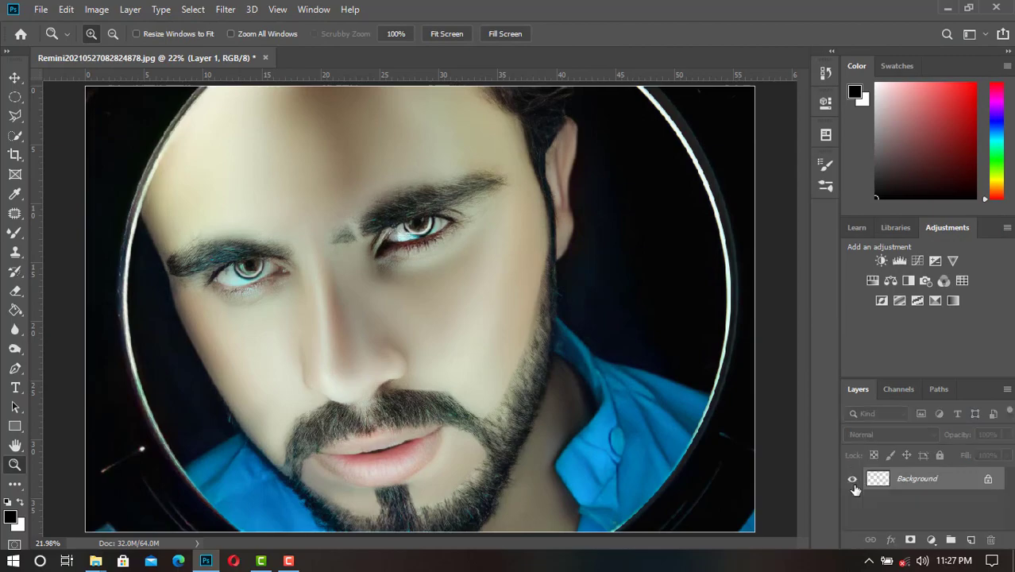
- Browse to the EDITED photos folder and place an orange glow image, then cancel it
{"action": "left_click", "coordinate": [41, 9]}
{"action": "left_click", "coordinate": [72, 287]}
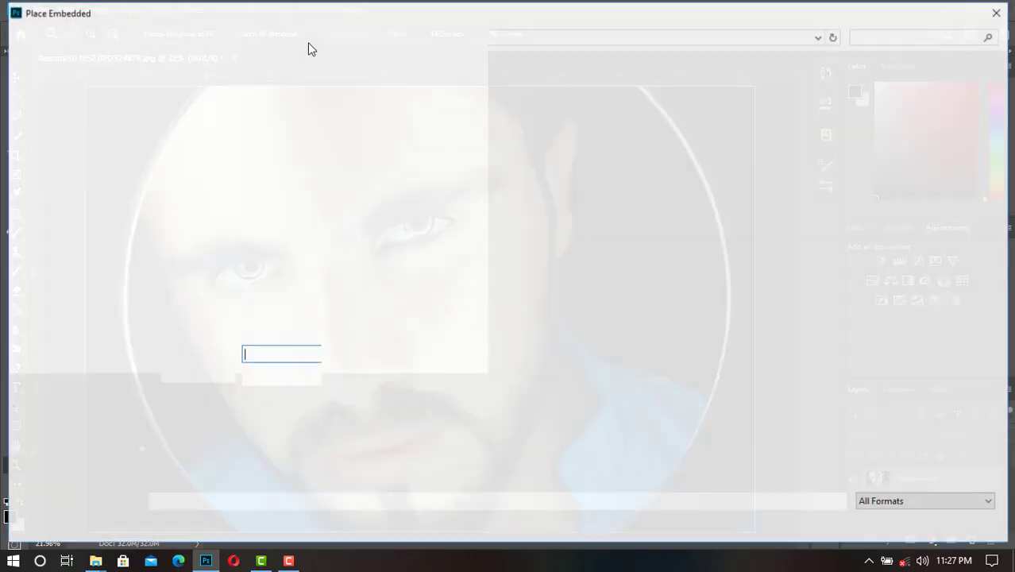
{"action": "mouse_move", "coordinate": [68, 116]}
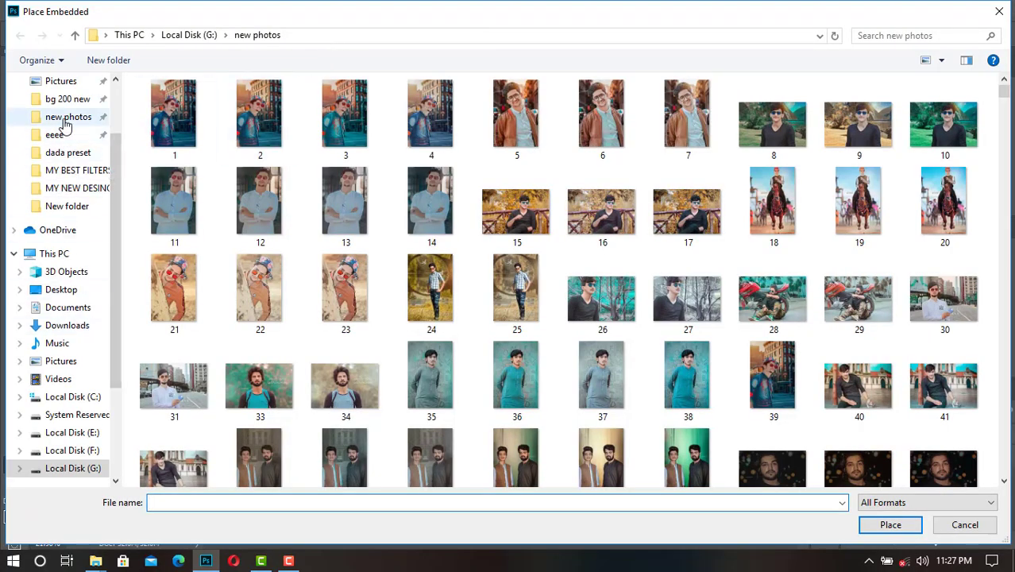
{"action": "left_click", "coordinate": [68, 99]}
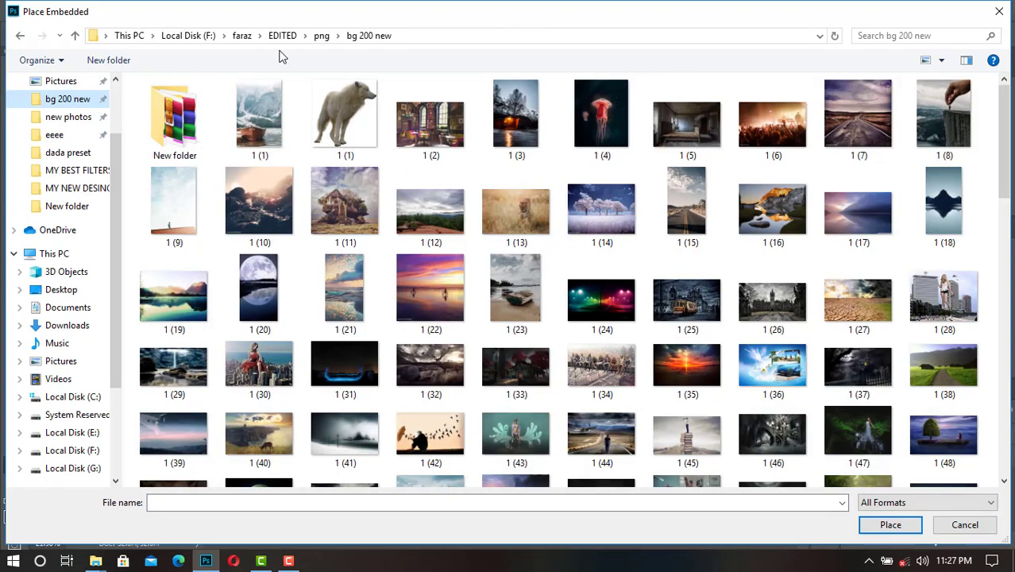
{"action": "left_click", "coordinate": [240, 36]}
{"action": "double_click", "coordinate": [600, 112]}
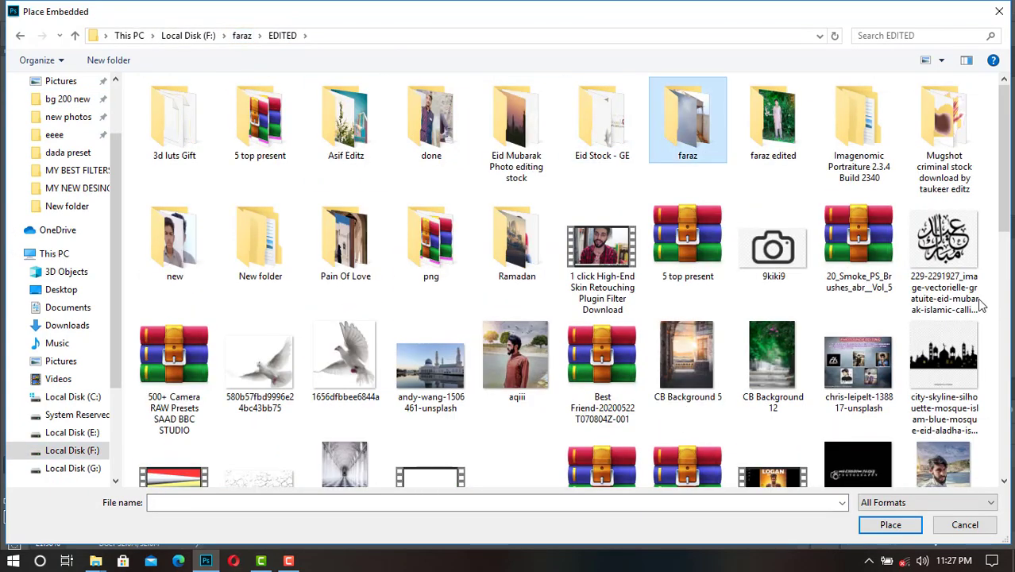
{"action": "double_click", "coordinate": [687, 119]}
{"action": "double_click", "coordinate": [782, 326]}
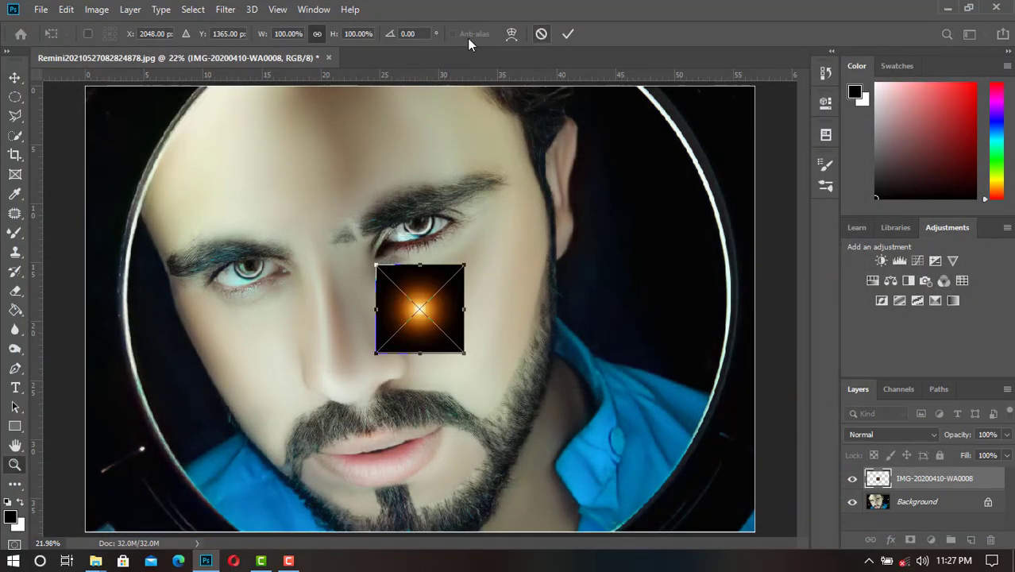
{"action": "key", "text": "Escape"}
- Embed the red-orange glow image, scale it over the canvas, and blend it in Screen mode
{"action": "left_click", "coordinate": [41, 8]}
{"action": "left_click", "coordinate": [135, 288]}
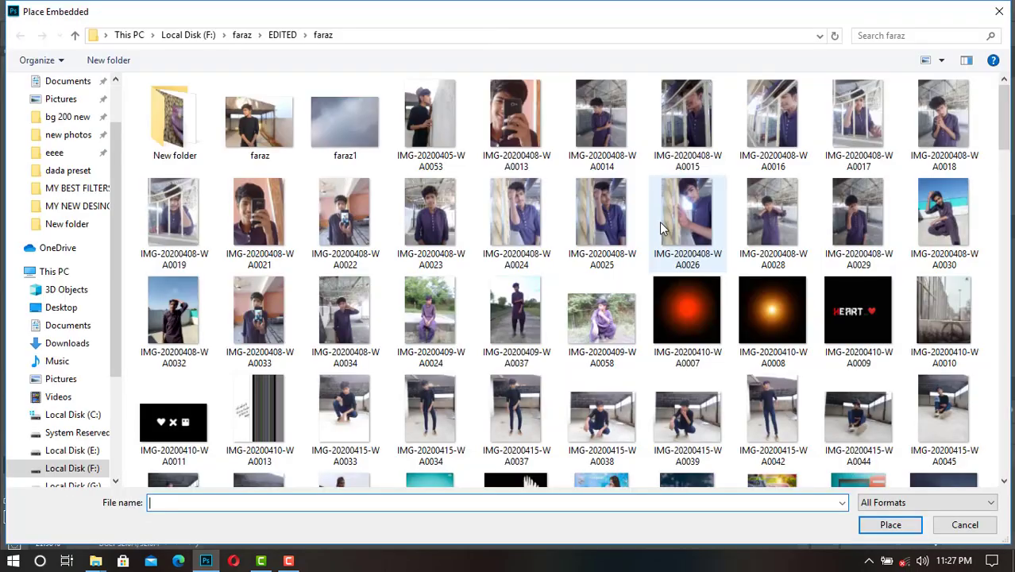
{"action": "double_click", "coordinate": [687, 310]}
{"action": "left_click_drag", "start_coordinate": [469, 308], "coordinate": [569, 465]}
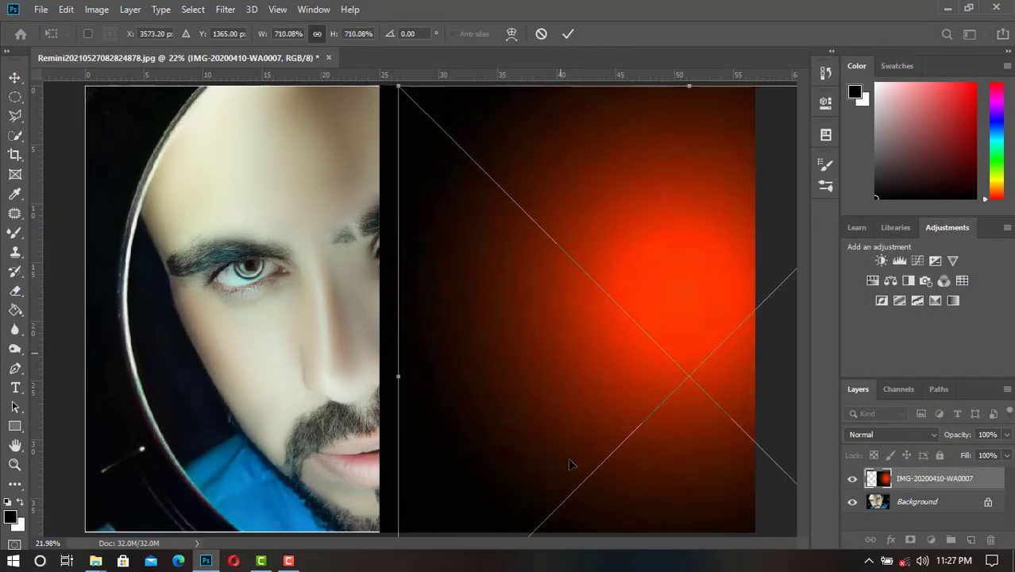
{"action": "left_click_drag", "start_coordinate": [569, 381], "coordinate": [659, 516]}
{"action": "left_click", "coordinate": [892, 434]}
{"action": "left_click", "coordinate": [870, 297]}
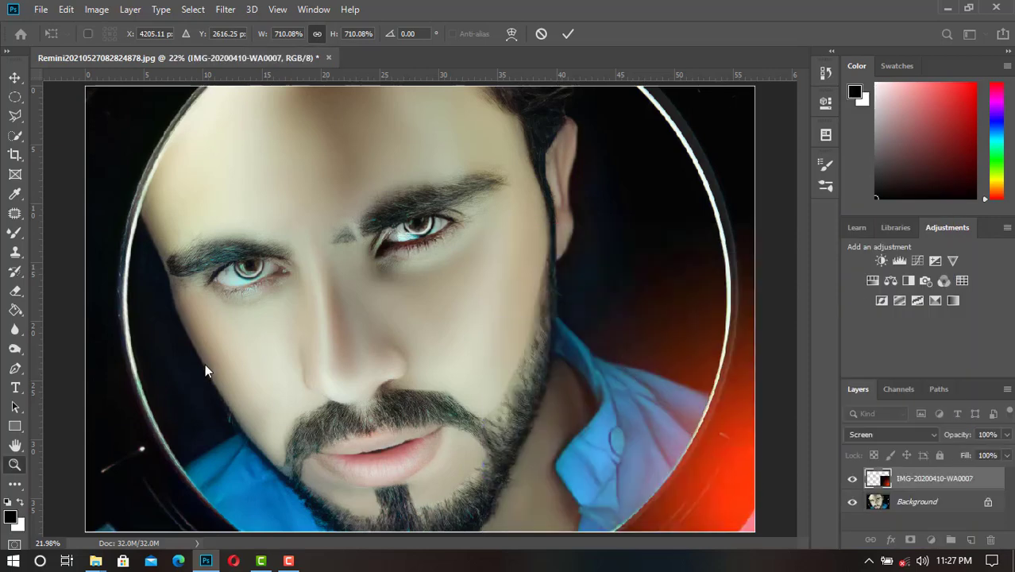
{"action": "key", "text": "Return"}
- Reposition the glow from the top-left corner over to the right edge
{"action": "mouse_move", "coordinate": [670, 482]}
{"action": "left_mouse_down"}
{"action": "mouse_move", "coordinate": [702, 140]}
{"action": "mouse_move", "coordinate": [227, 91]}
{"action": "mouse_move", "coordinate": [183, 95]}
{"action": "left_mouse_up"}
{"action": "mouse_move", "coordinate": [4, 274]}
{"action": "left_mouse_down"}
{"action": "mouse_move", "coordinate": [63, 241]}
{"action": "mouse_move", "coordinate": [85, 492]}
{"action": "mouse_move", "coordinate": [732, 357]}
{"action": "mouse_move", "coordinate": [731, 271]}
{"action": "mouse_move", "coordinate": [755, 394]}
{"action": "mouse_move", "coordinate": [738, 361]}
{"action": "left_mouse_up"}
{"action": "scroll", "coordinate": [540, 348], "scroll_direction": "down", "scroll_amount": 2, "text": "alt"}
{"action": "scroll", "coordinate": [540, 348], "scroll_direction": "up", "scroll_amount": 2, "text": "alt"}
{"action": "right_click", "coordinate": [526, 324]}
{"action": "key", "text": "Escape"}
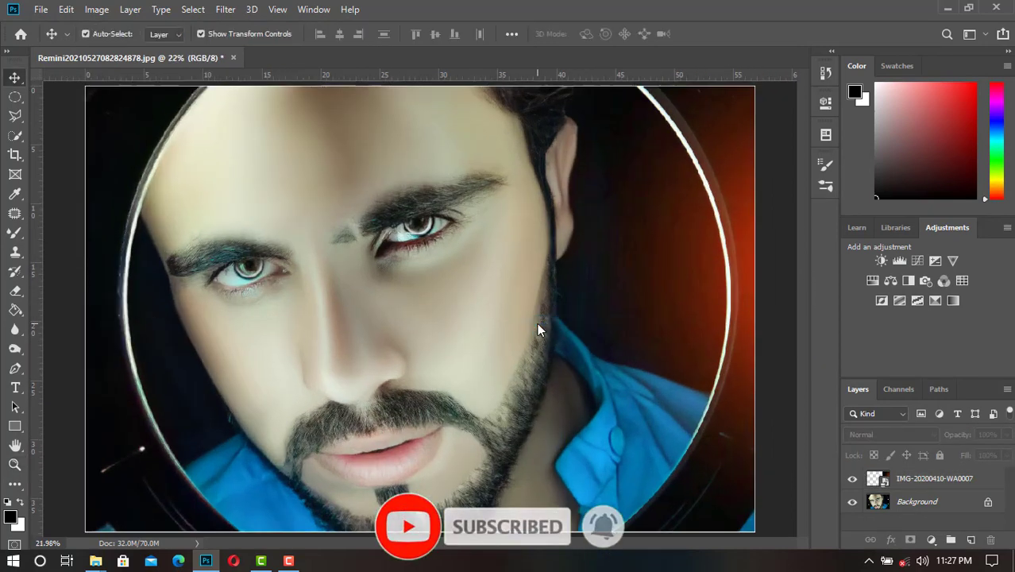
- Try the glow at 50% opacity, settle on 20%, and merge it into Background
{"action": "left_click", "coordinate": [685, 276]}
{"action": "key", "text": "5"}
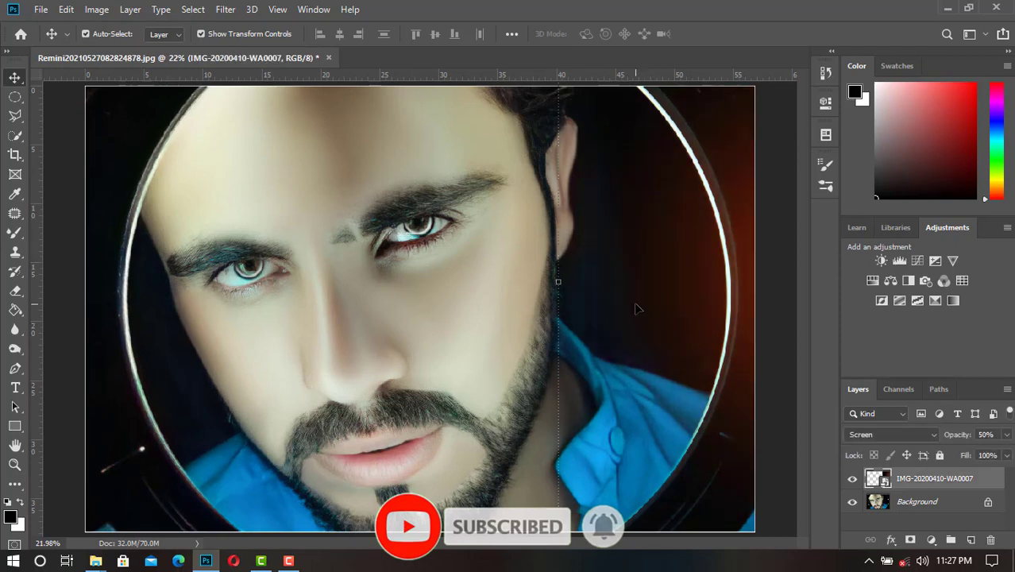
{"action": "key", "text": "z"}
{"action": "right_click", "coordinate": [412, 248]}
{"action": "key", "text": "Escape"}
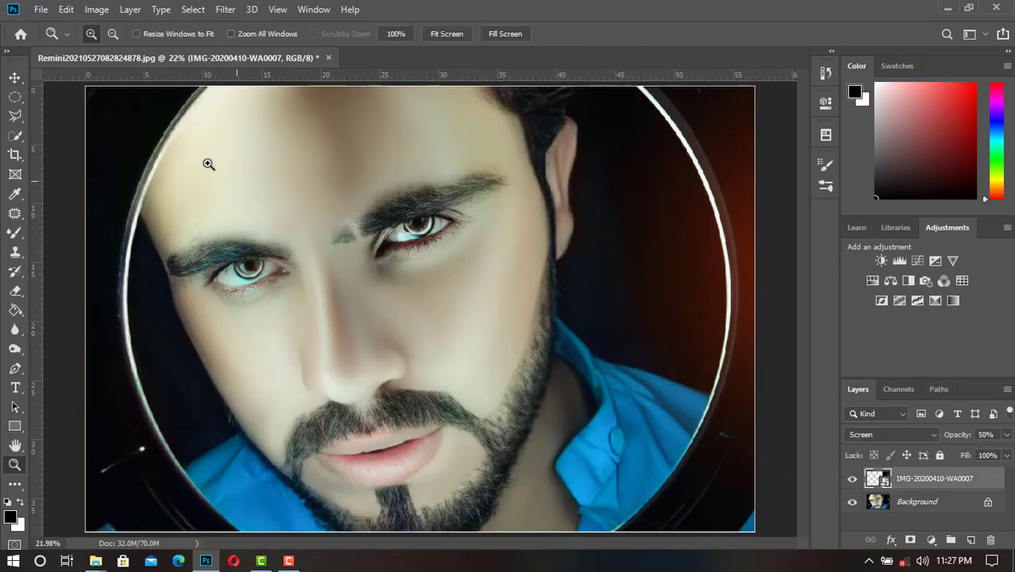
{"action": "scroll", "coordinate": [551, 274], "scroll_direction": "up", "scroll_amount": 4, "text": "alt"}
{"action": "left_click", "coordinate": [572, 285]}
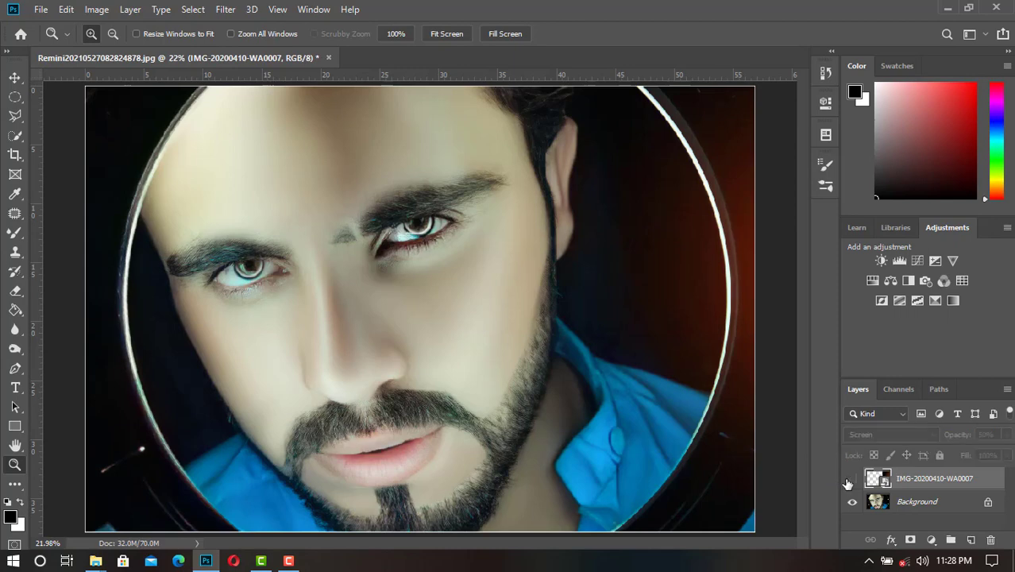
{"action": "key", "text": "2"}
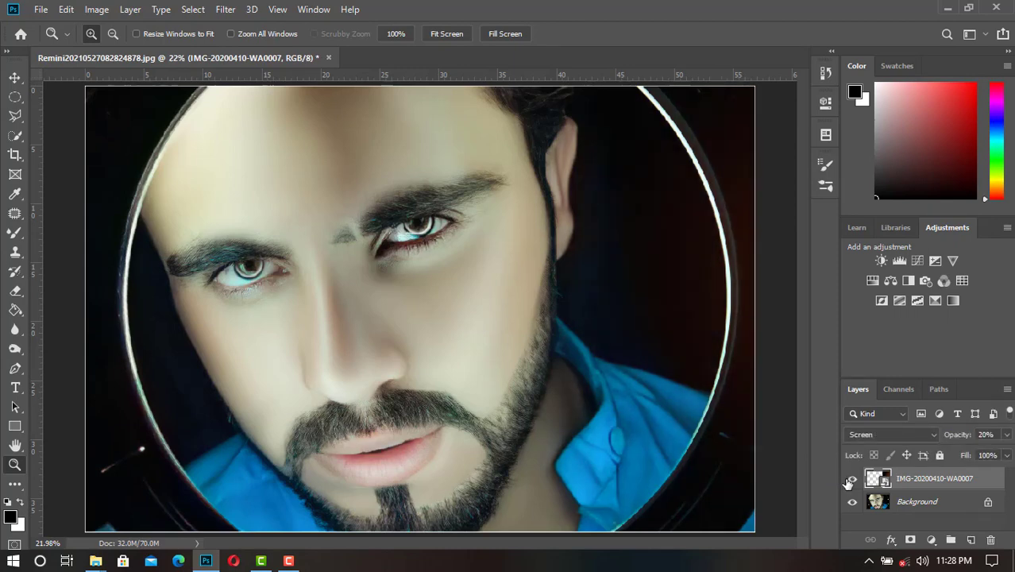
{"action": "key", "text": "ctrl+e"}
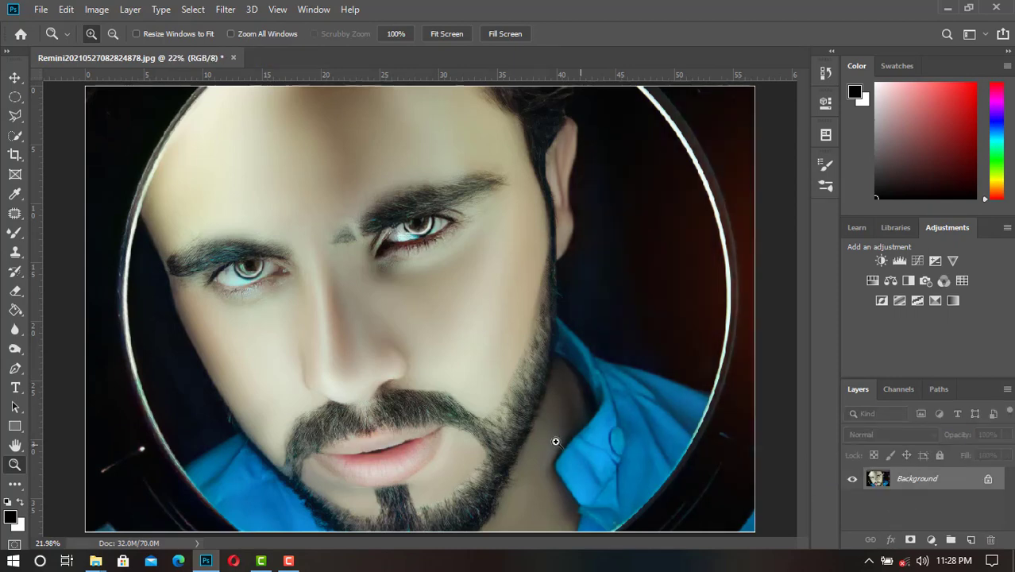
- Duplicate the portrait and dodge the neck below the jaw lighter
{"action": "key", "text": "ctrl+j"}
{"action": "key", "text": "o"}
{"action": "scroll", "coordinate": [566, 421], "scroll_direction": "up", "scroll_amount": 2}
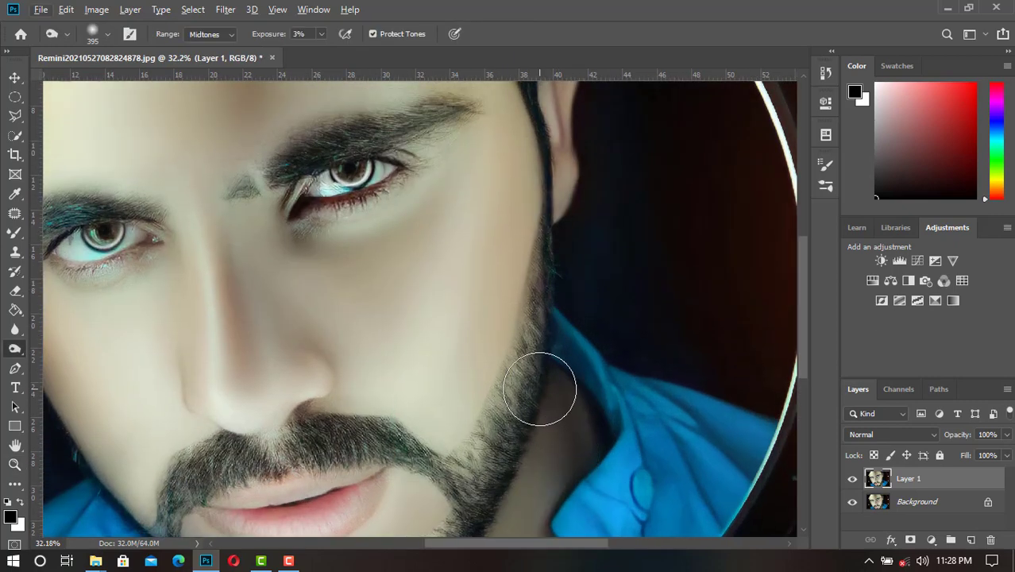
{"action": "scroll", "coordinate": [552, 357], "scroll_direction": "down", "scroll_amount": 3}
{"action": "left_click_drag", "start_coordinate": [556, 264], "coordinate": [547, 357]}
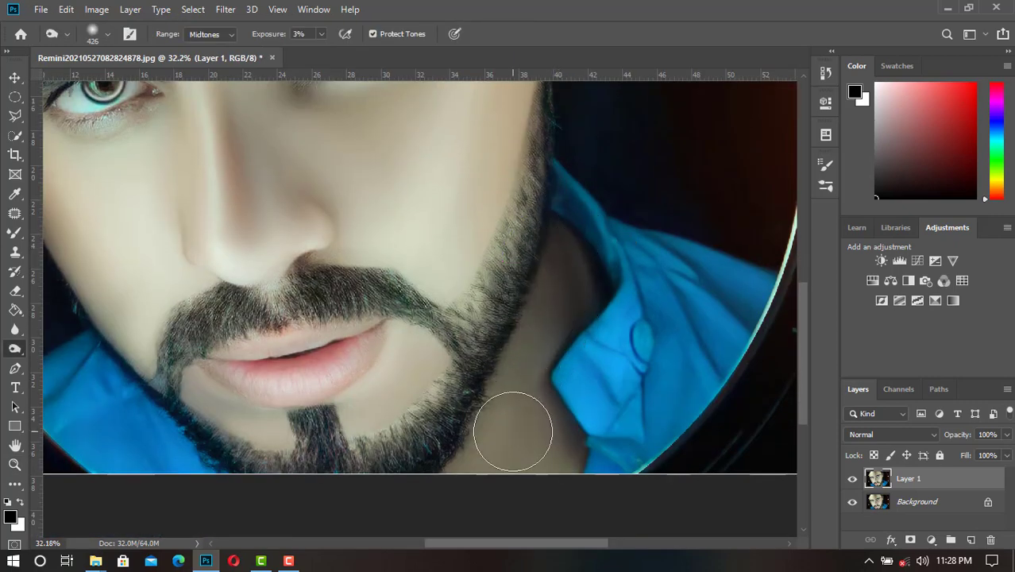
- Burn the neck shadow toward the jawline, compare before and after, and merge into Background
{"action": "right_click", "coordinate": [14, 354]}
{"action": "left_click", "coordinate": [64, 362]}
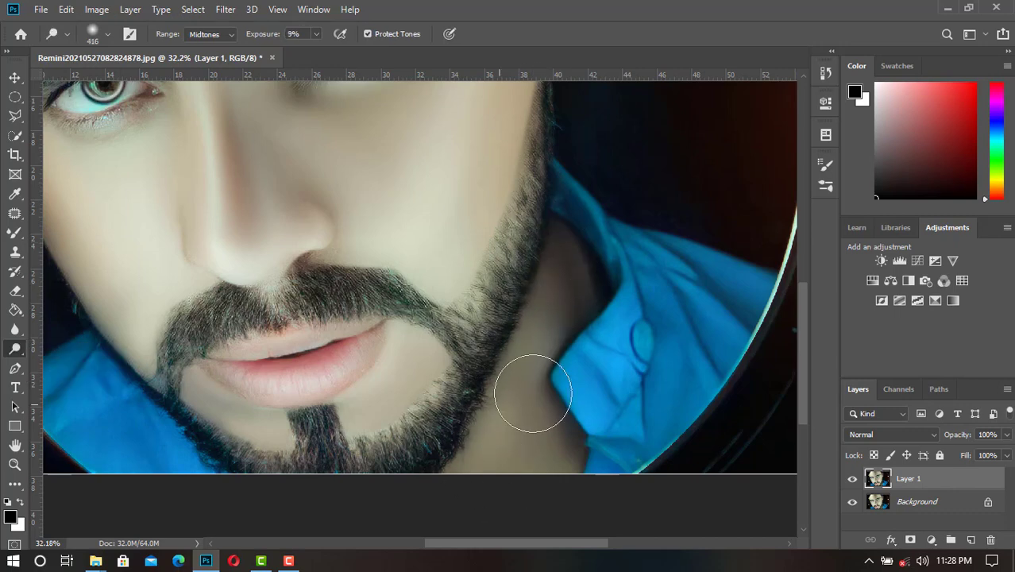
{"action": "left_click_drag", "start_coordinate": [532, 393], "coordinate": [566, 260]}
{"action": "key", "text": "z"}
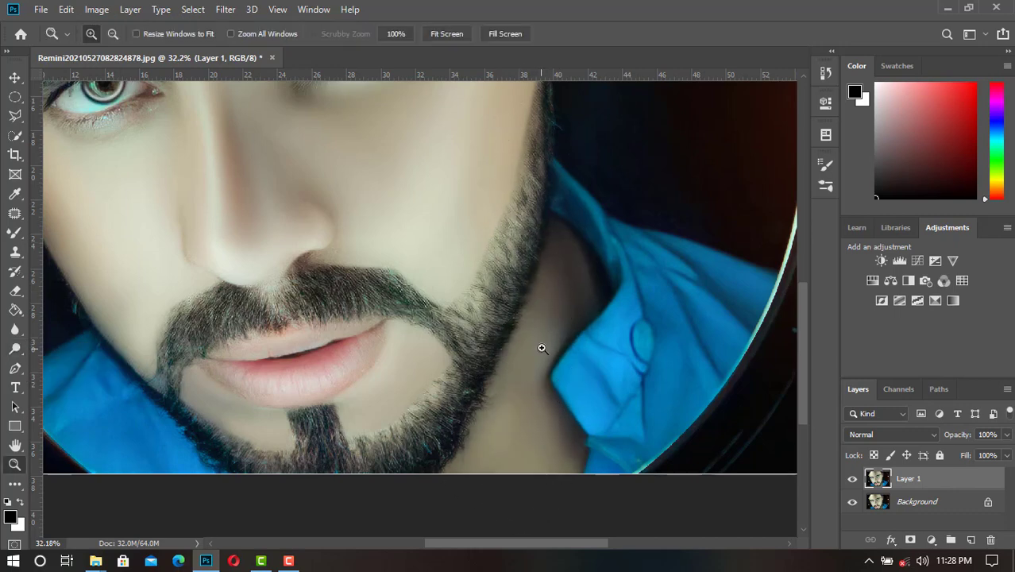
{"action": "key", "text": "ctrl+0"}
{"action": "key", "text": "v"}
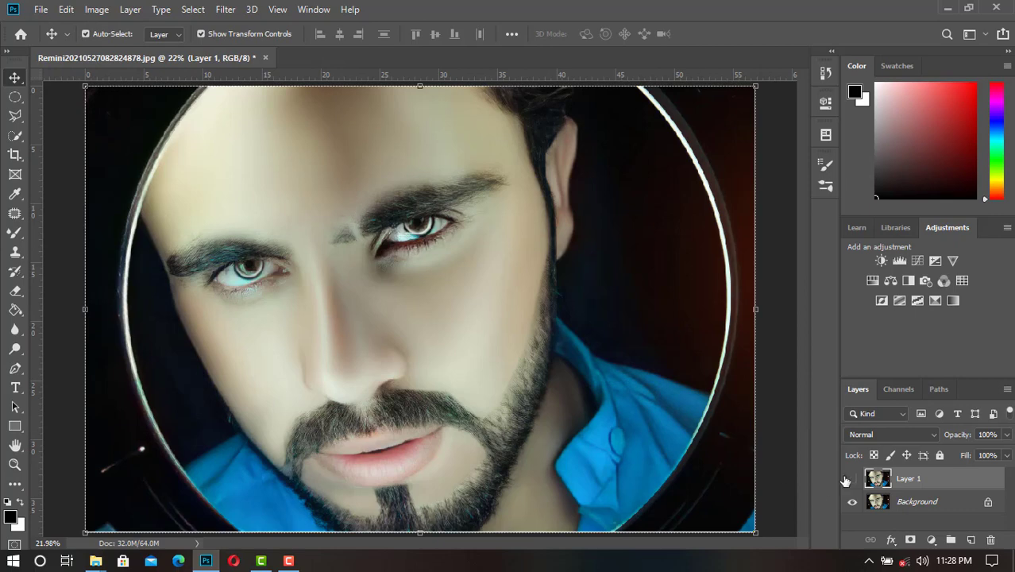
{"action": "left_click", "coordinate": [851, 478]}
{"action": "key", "text": "ctrl+e"}
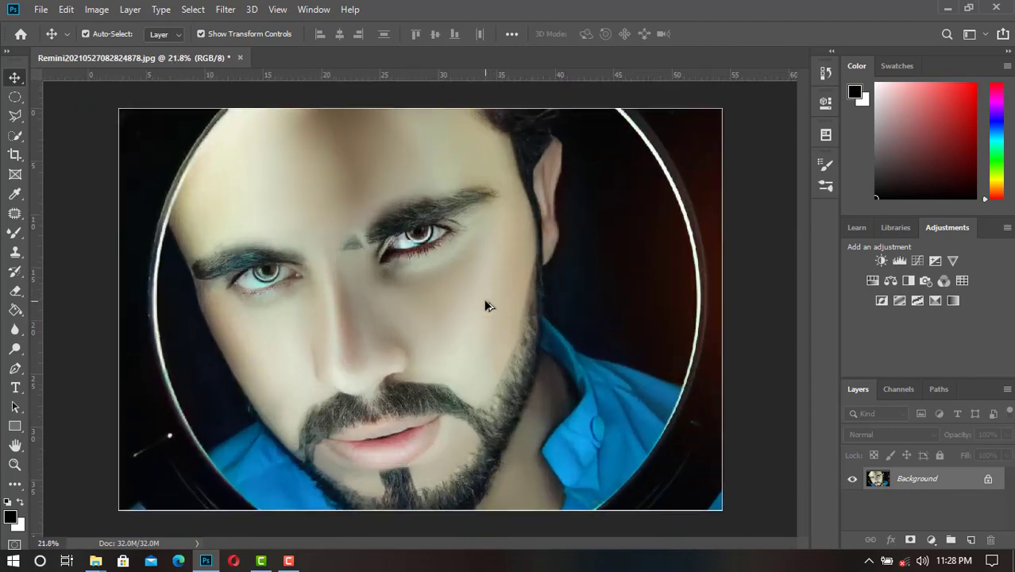
- Fit the image on screen and revert the document to its saved state
{"action": "key", "text": "z"}
{"action": "right_click", "coordinate": [482, 304]}
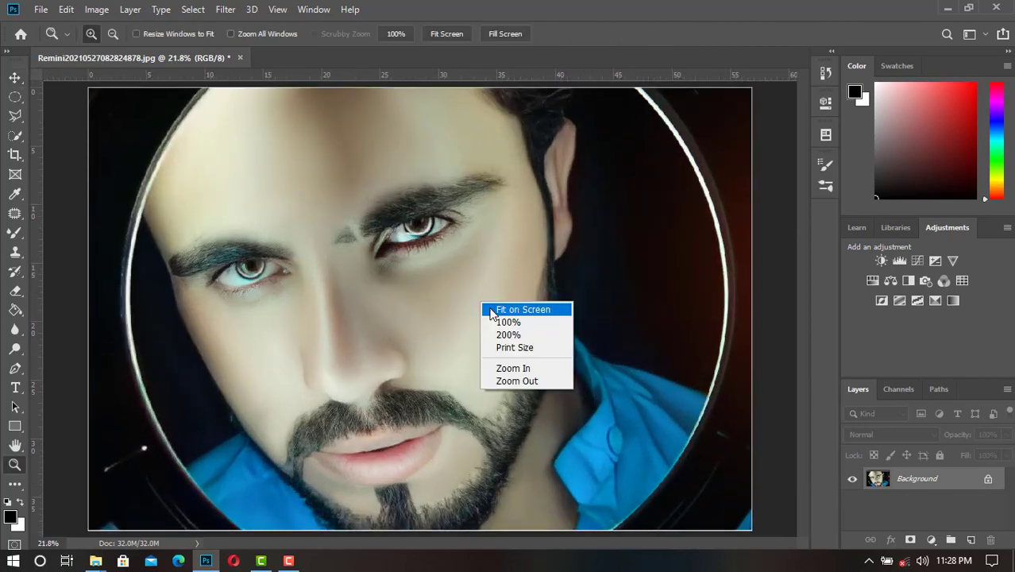
{"action": "left_click", "coordinate": [489, 309]}
{"action": "left_click", "coordinate": [41, 10]}
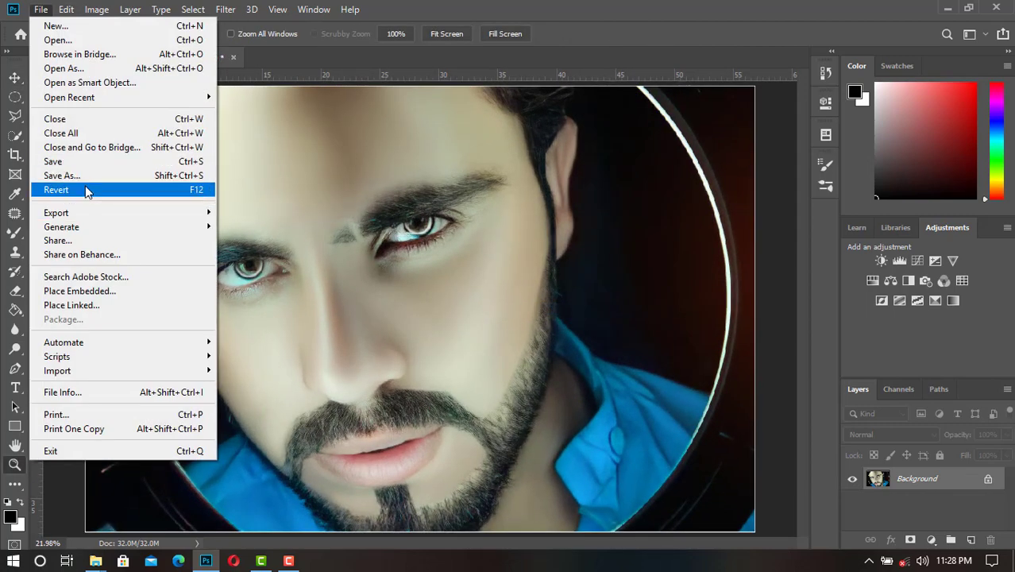
{"action": "left_click", "coordinate": [88, 191]}
- Toggle undo and redo to compare original and retouched versions, ending on the retouched one
{"action": "left_click", "coordinate": [512, 270]}
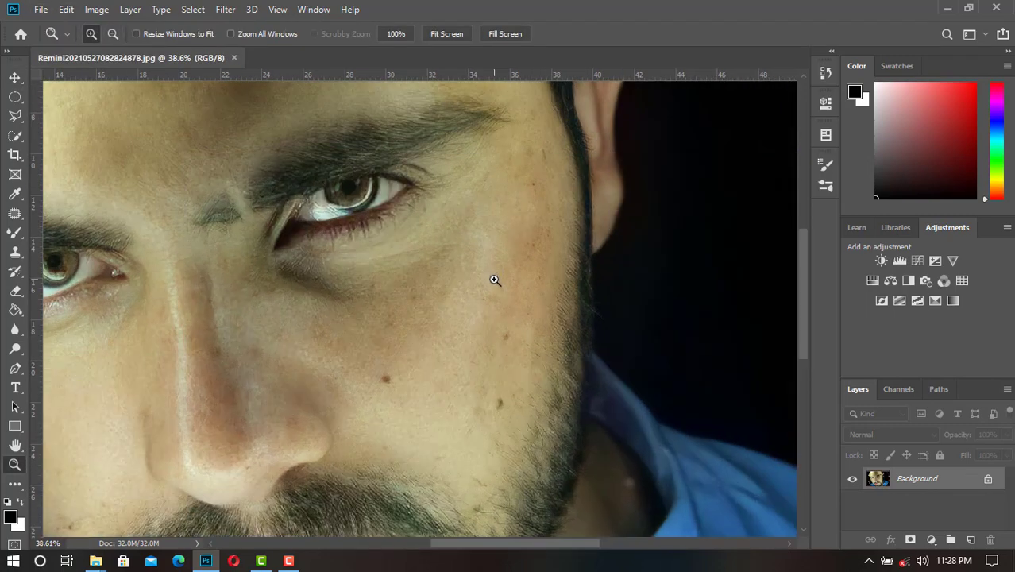
{"action": "key", "text": "ctrl+z"}
{"action": "key", "text": "ctrl+shift+z"}
{"action": "key", "text": "ctrl+z"}
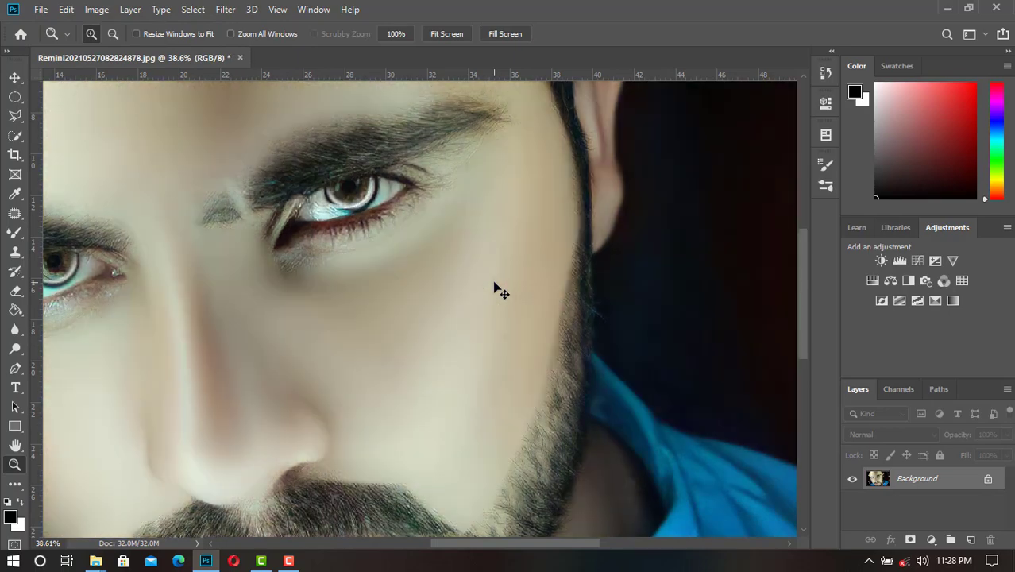
{"action": "key", "text": "ctrl+z"}
{"action": "left_click", "coordinate": [593, 213], "text": "alt"}
{"action": "left_click", "coordinate": [580, 220]}
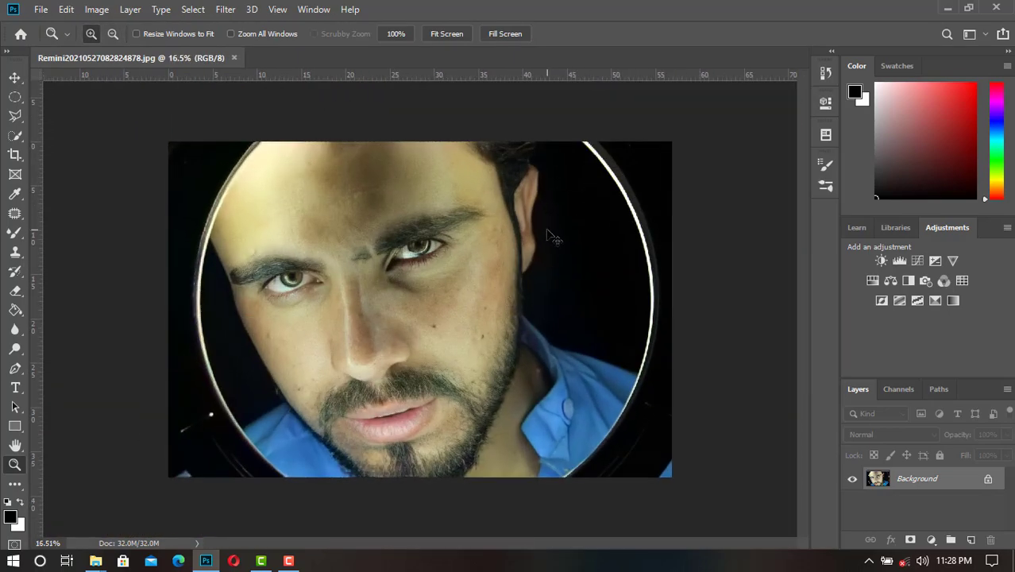
{"action": "key", "text": "ctrl+shift+z"}
{"action": "key", "text": "ctrl+z"}
{"action": "key", "text": "ctrl+shift+z"}
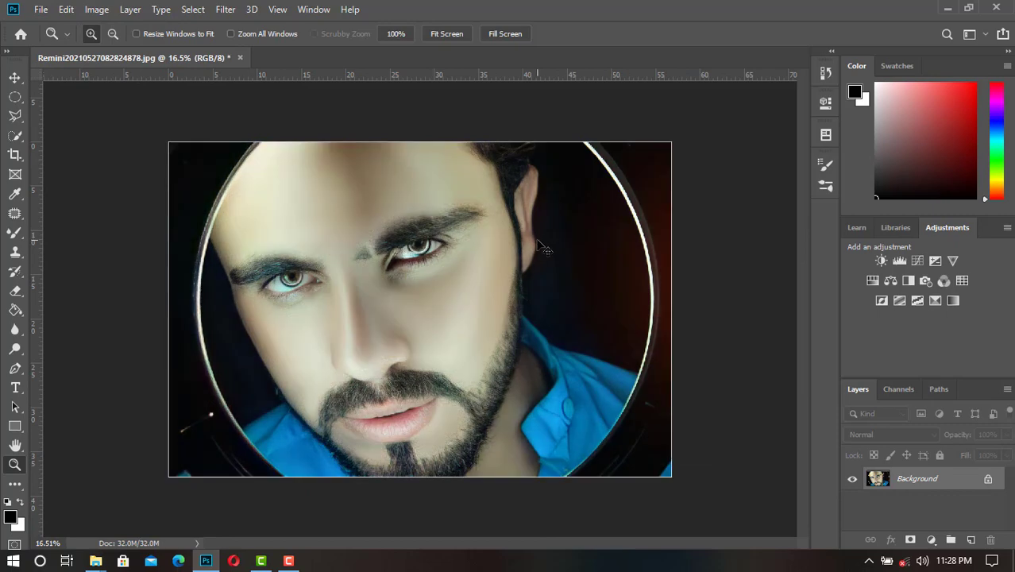
{"action": "key", "text": "ctrl+z"}
{"action": "key", "text": "ctrl+shift+z"}
- Fit the image, compare once more with the original, then start File > Place Linked
{"action": "scroll", "coordinate": [537, 253], "scroll_direction": "up", "scroll_amount": 1}
{"action": "right_click", "coordinate": [498, 268]}
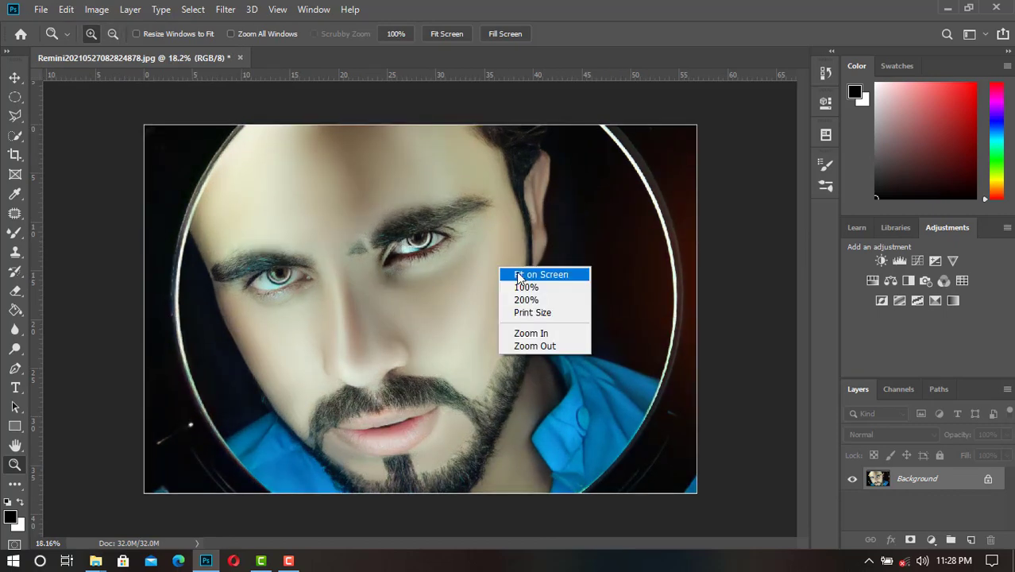
{"action": "left_click", "coordinate": [517, 273]}
{"action": "key", "text": "ctrl+z"}
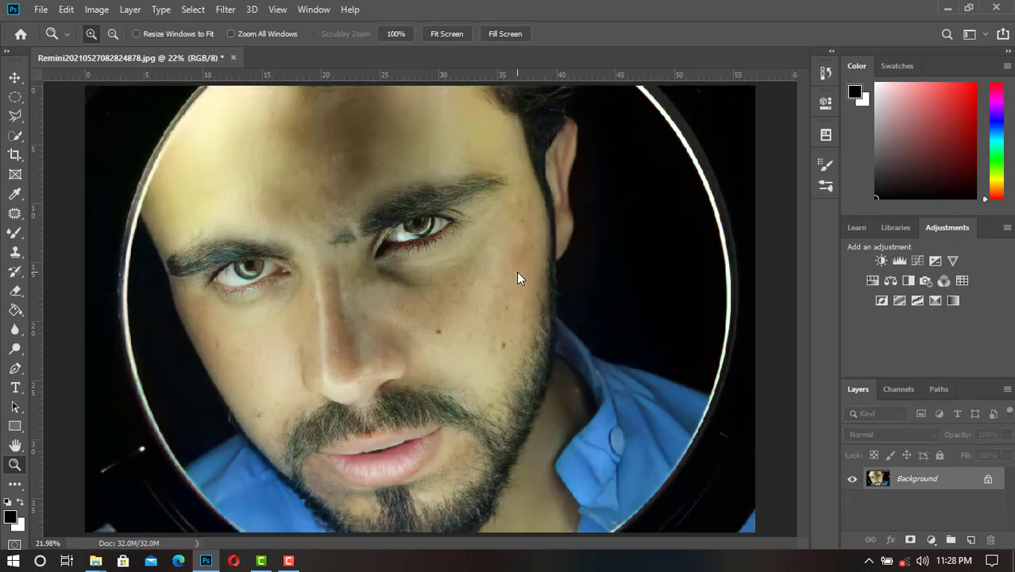
{"action": "key", "text": "ctrl+shift+z"}
{"action": "left_click", "coordinate": [40, 8]}
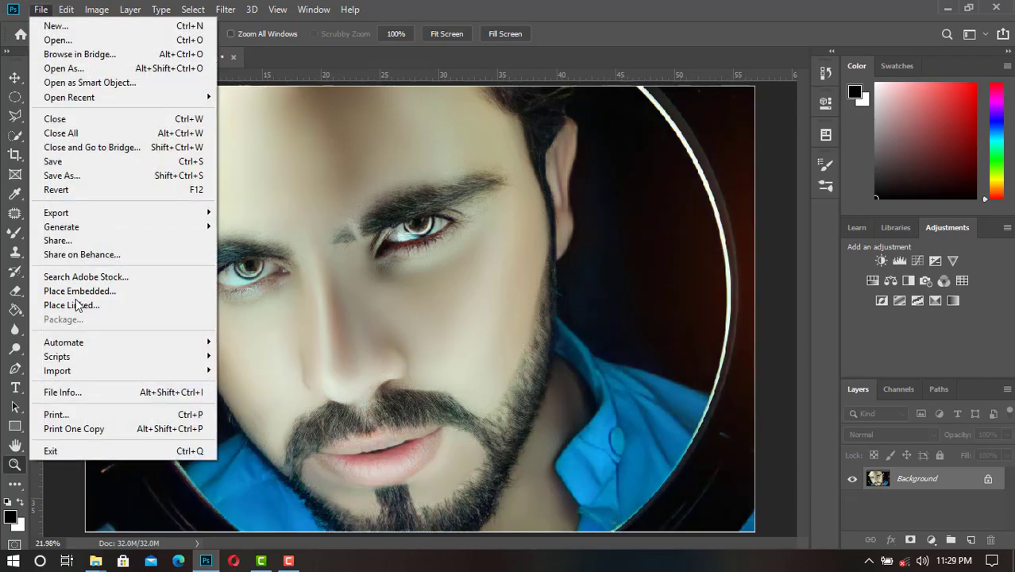
{"action": "left_click", "coordinate": [75, 304]}
- Place the logo file from the Desktop, scaled and positioned on the dark area right of the face
{"action": "left_click", "coordinate": [30, 281]}
{"action": "double_click", "coordinate": [489, 111]}
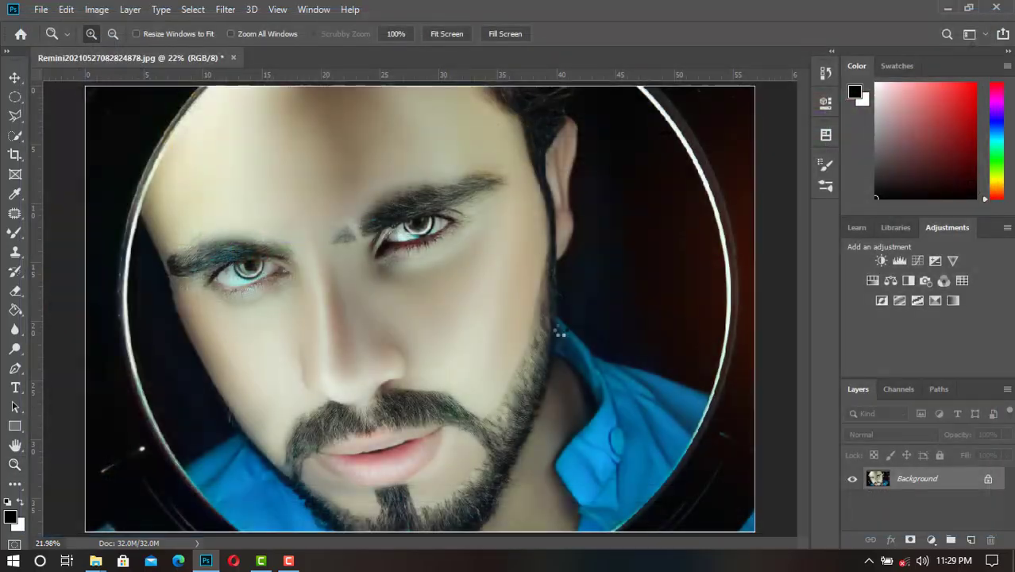
{"action": "left_click_drag", "start_coordinate": [508, 308], "coordinate": [679, 329]}
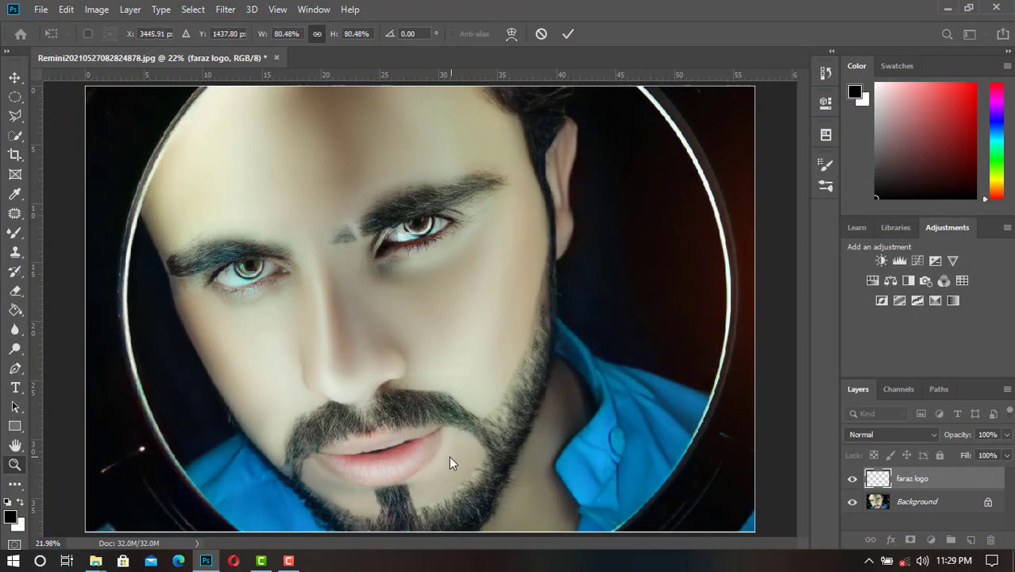
{"action": "key", "text": "z"}
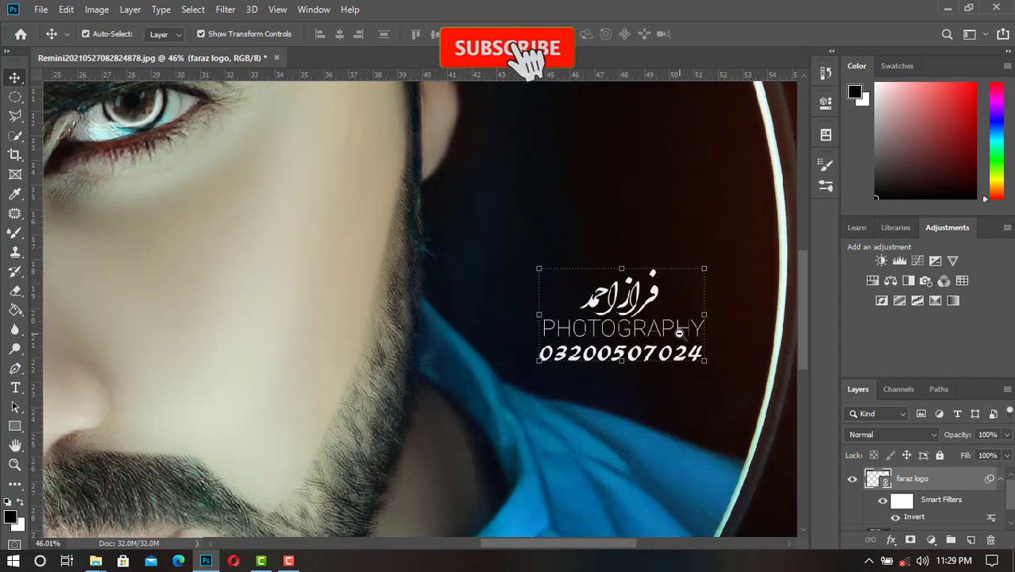
{"action": "scroll", "coordinate": [680, 336], "scroll_direction": "up", "scroll_amount": 5}
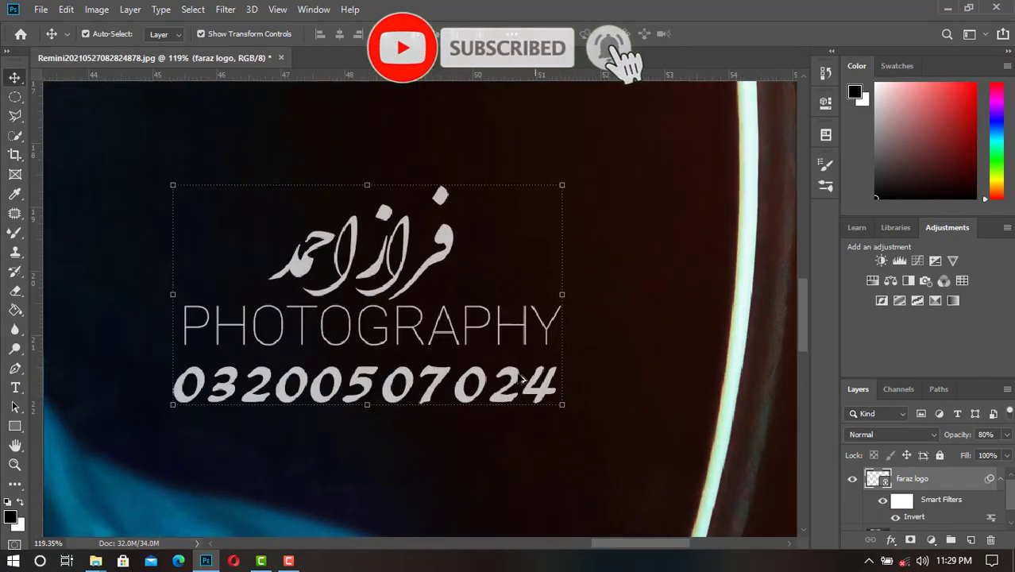
{"action": "scroll", "coordinate": [510, 360], "scroll_direction": "up", "scroll_amount": 2}
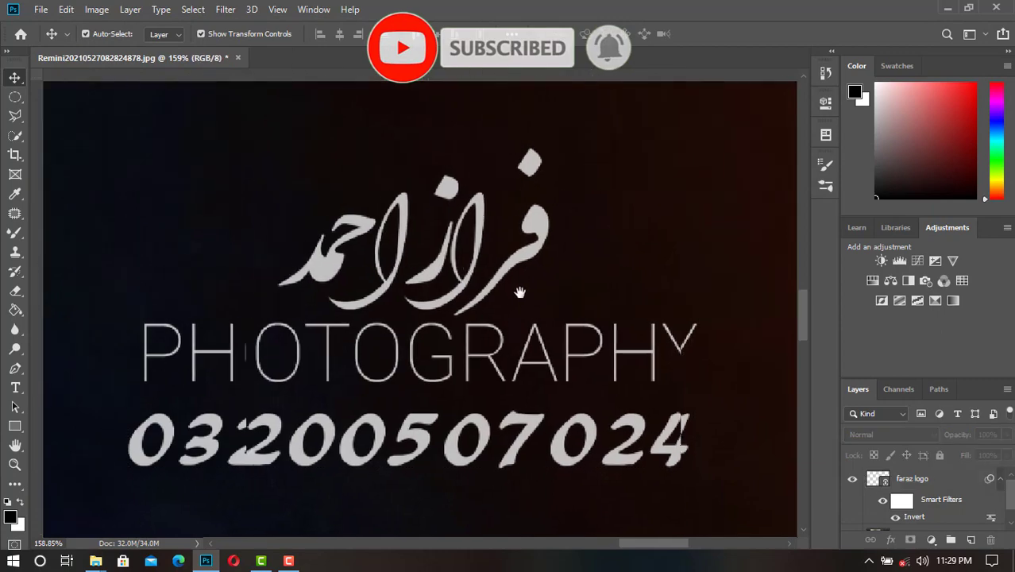
{"action": "key", "text": "ctrl+r"}
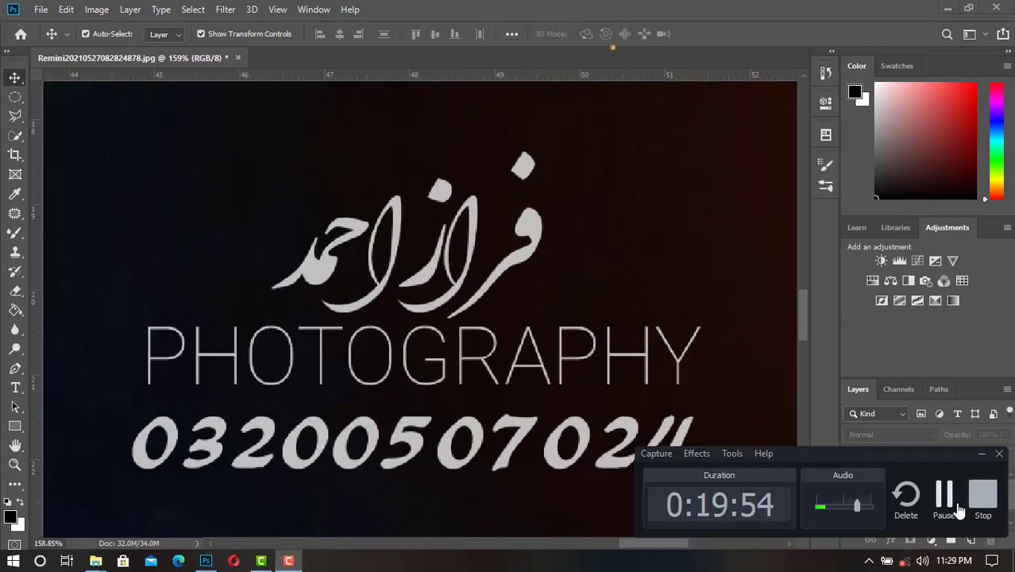